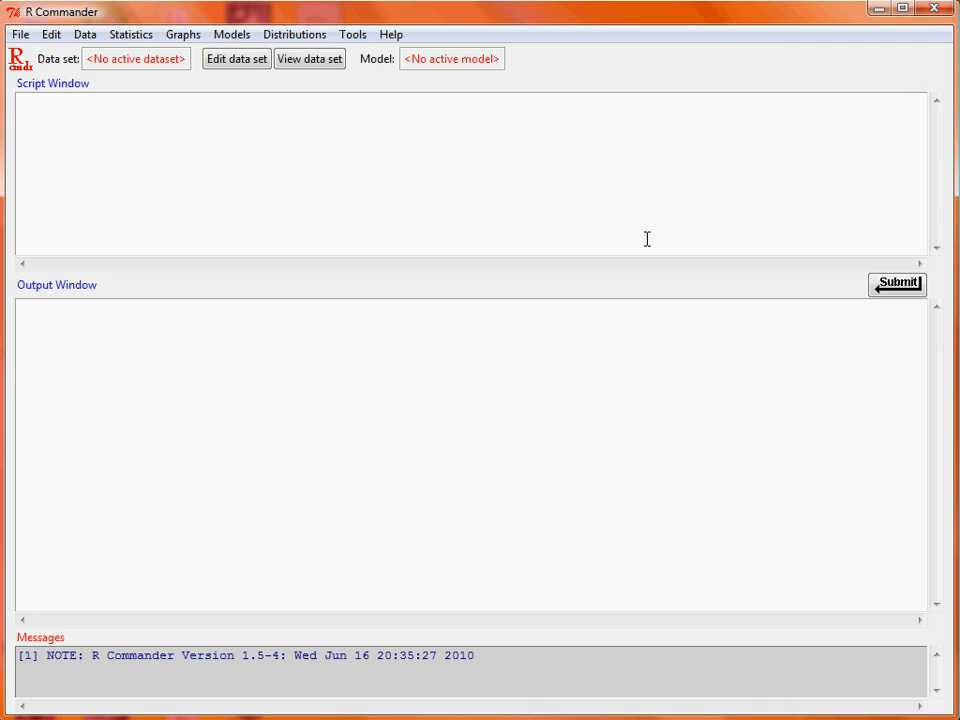
- Load the MASS package
left_click(358, 35)
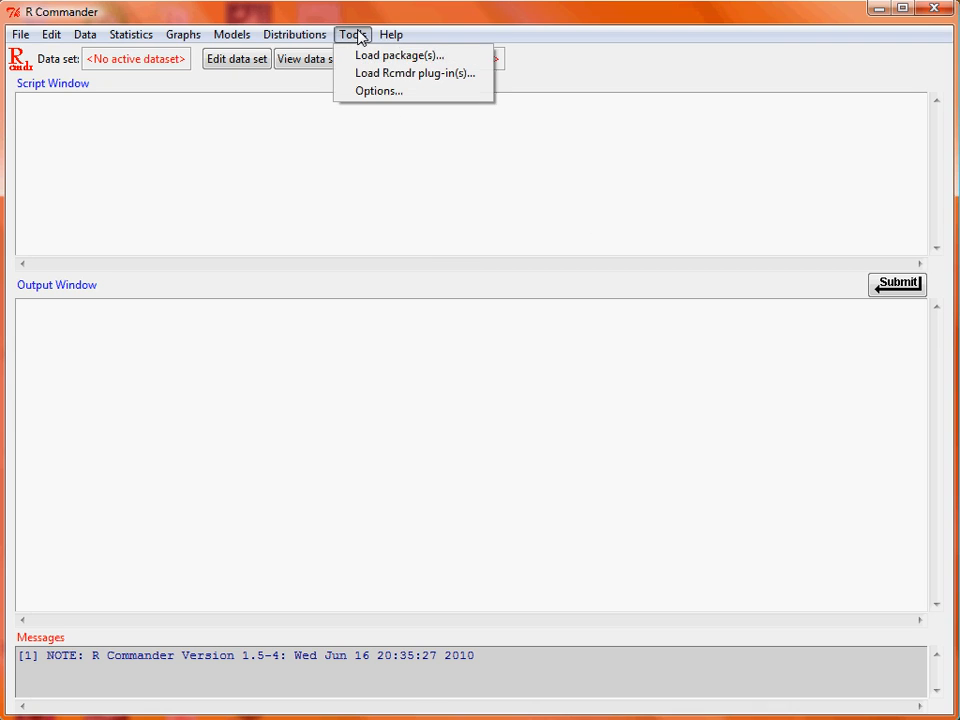
left_click(370, 56)
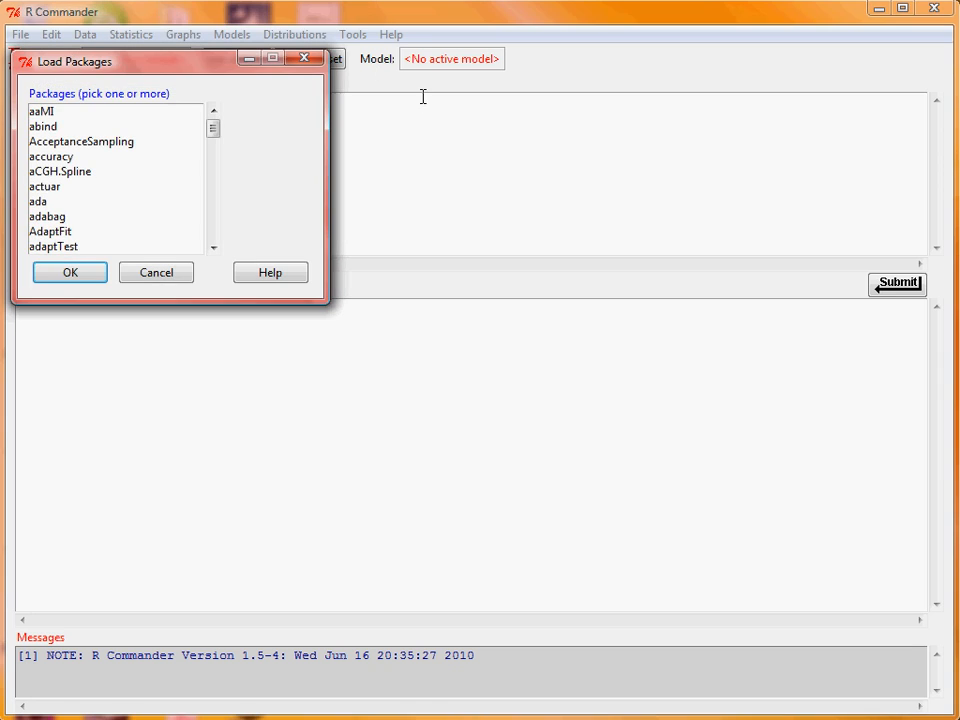
left_click_drag(214, 131, 220, 182)
left_click(212, 131)
left_click(212, 131)
left_click(212, 131)
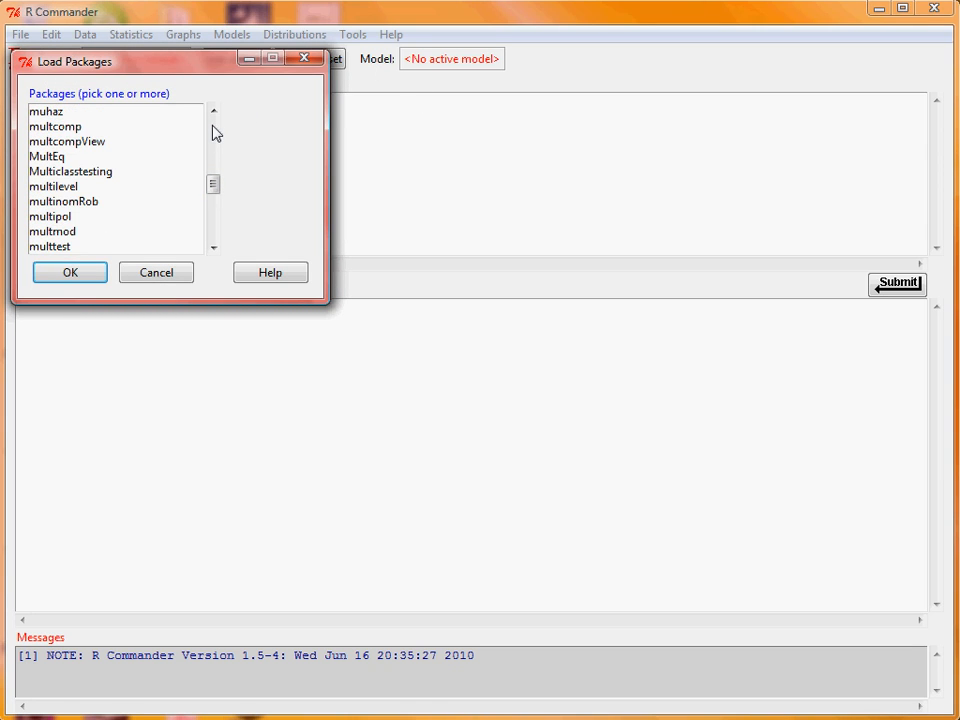
left_click(212, 131)
left_click(212, 131)
left_click(212, 131)
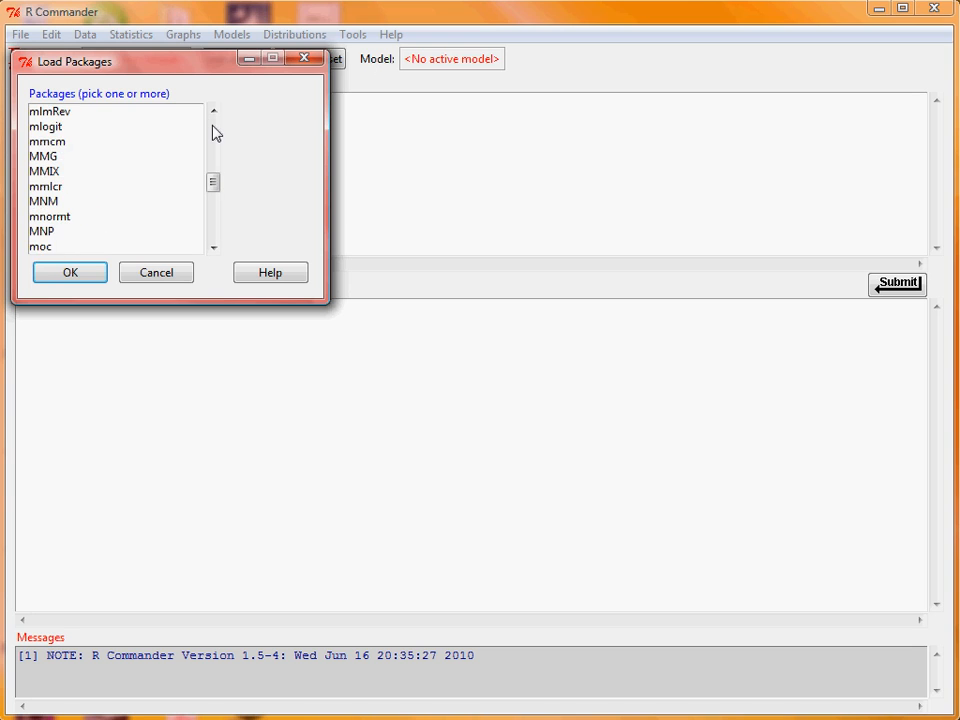
left_click(212, 131)
left_click(213, 128)
left_click(213, 128)
left_click(213, 128)
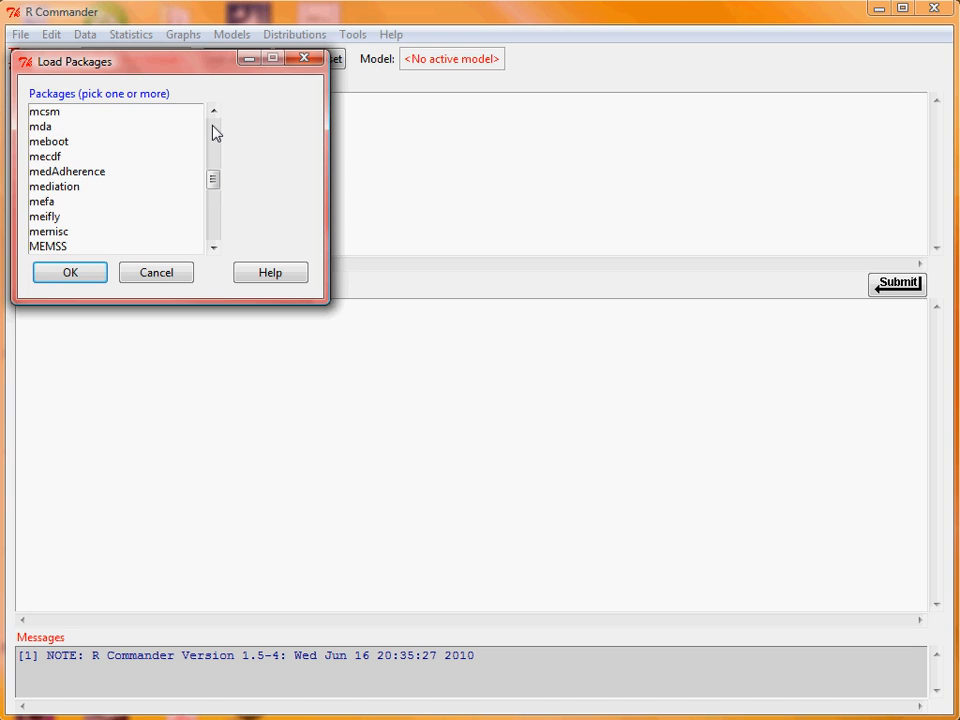
left_click(213, 131)
left_click(213, 131)
left_click(213, 131)
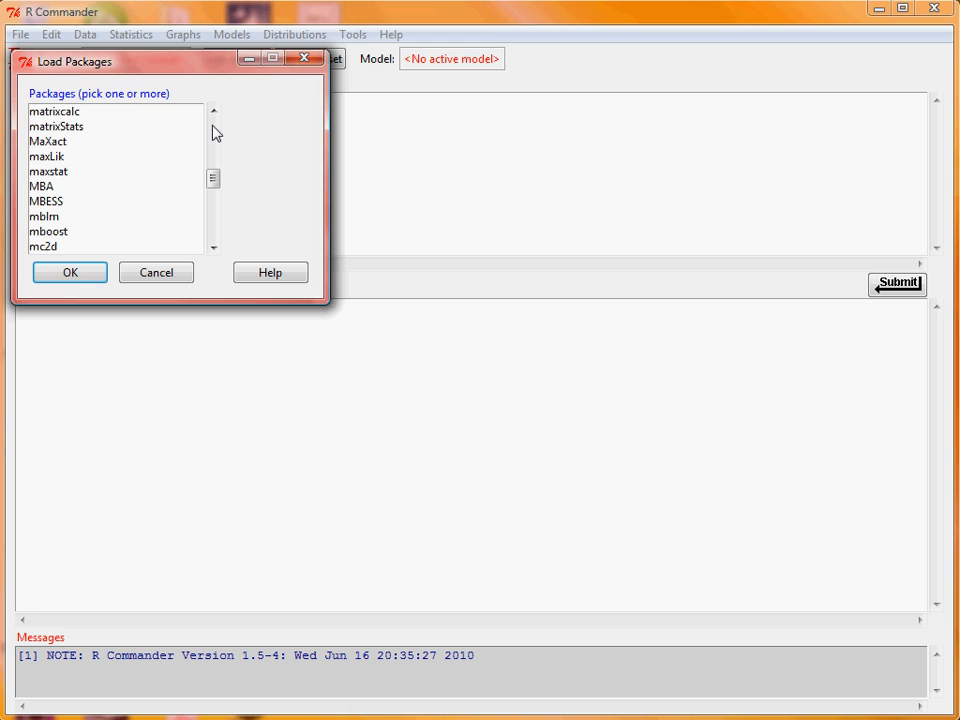
left_click(213, 131)
left_click(60, 111)
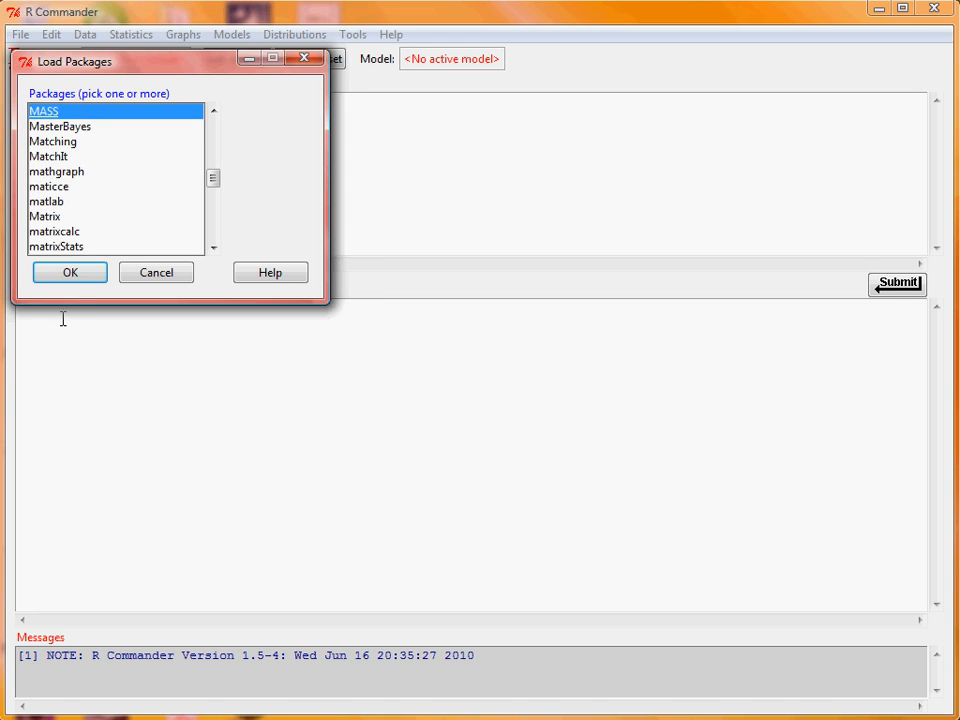
left_click(70, 273)
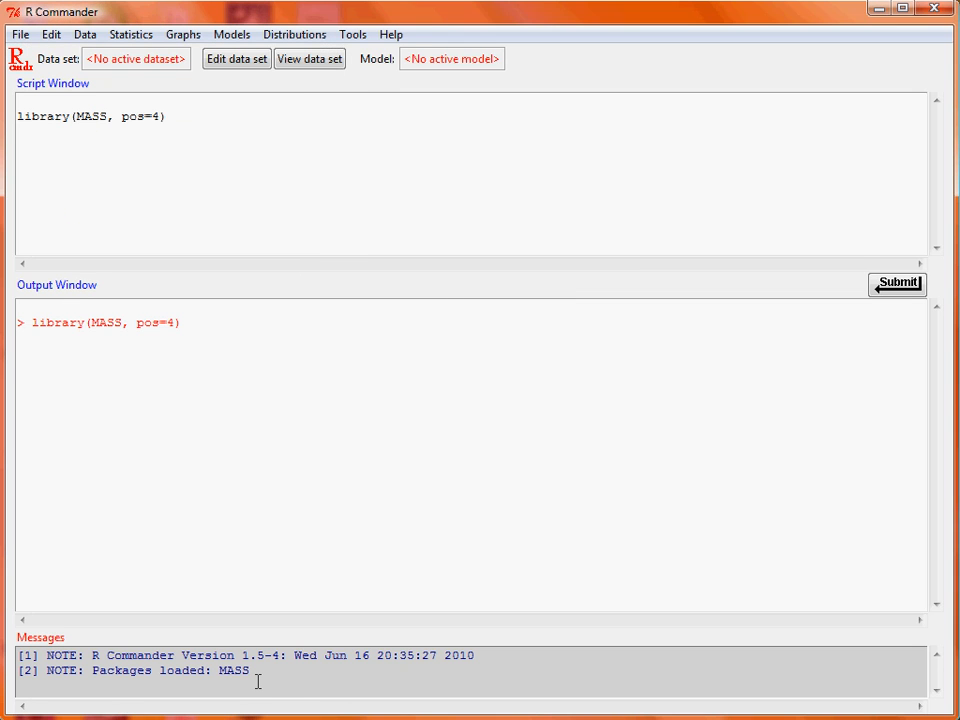
- Read the whiteside data set from the attached MASS package as the active data set
left_click(51, 34)
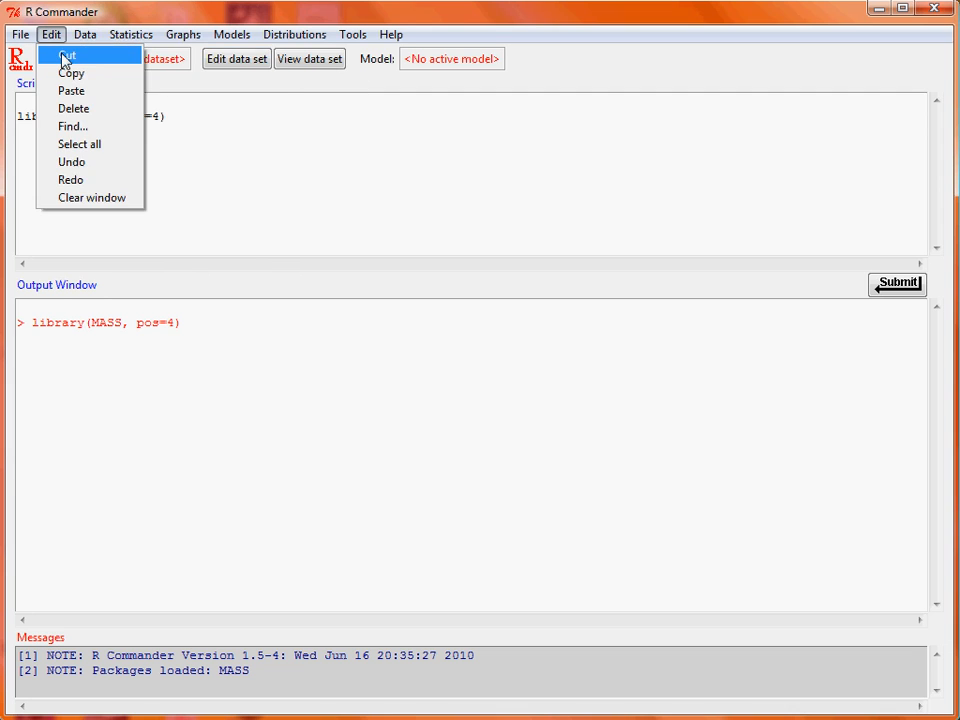
left_click(85, 34)
mouse_move(266, 131)
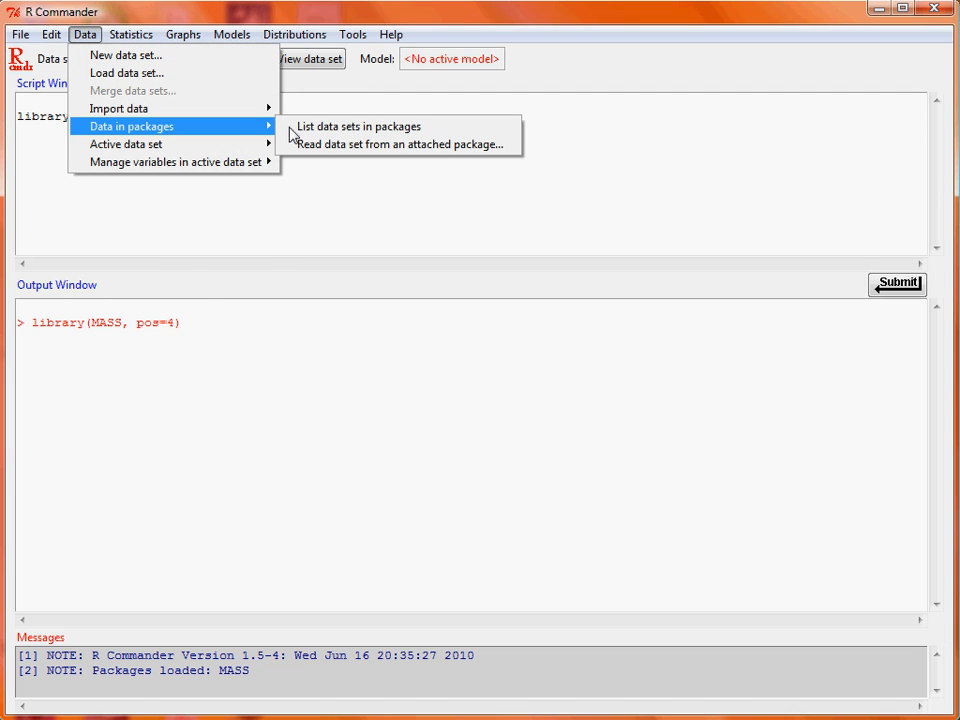
left_click(511, 150)
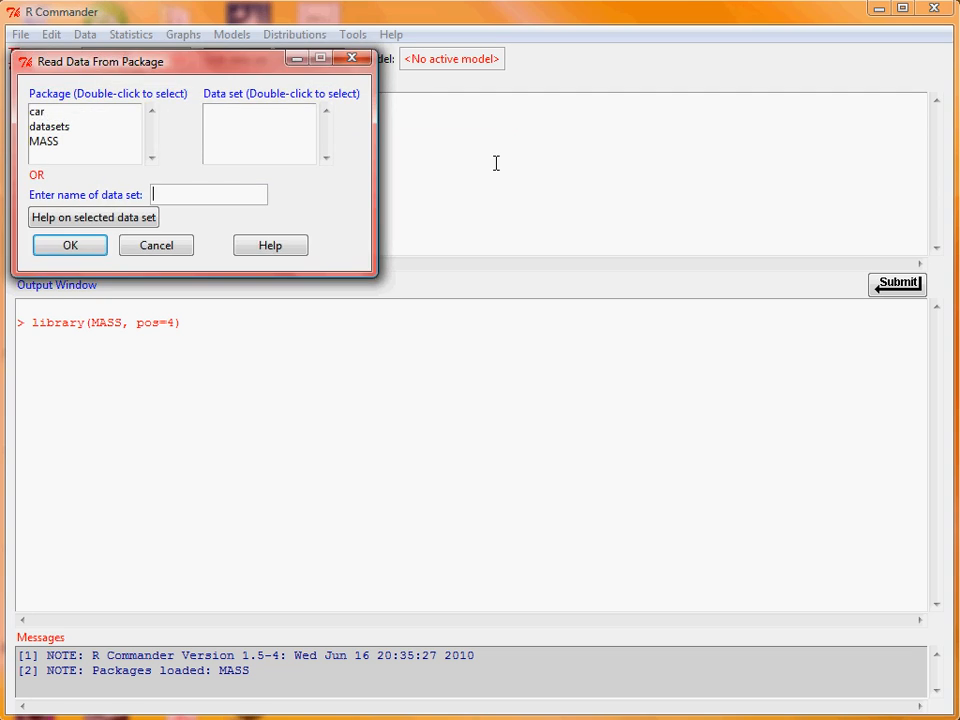
double_click(81, 145)
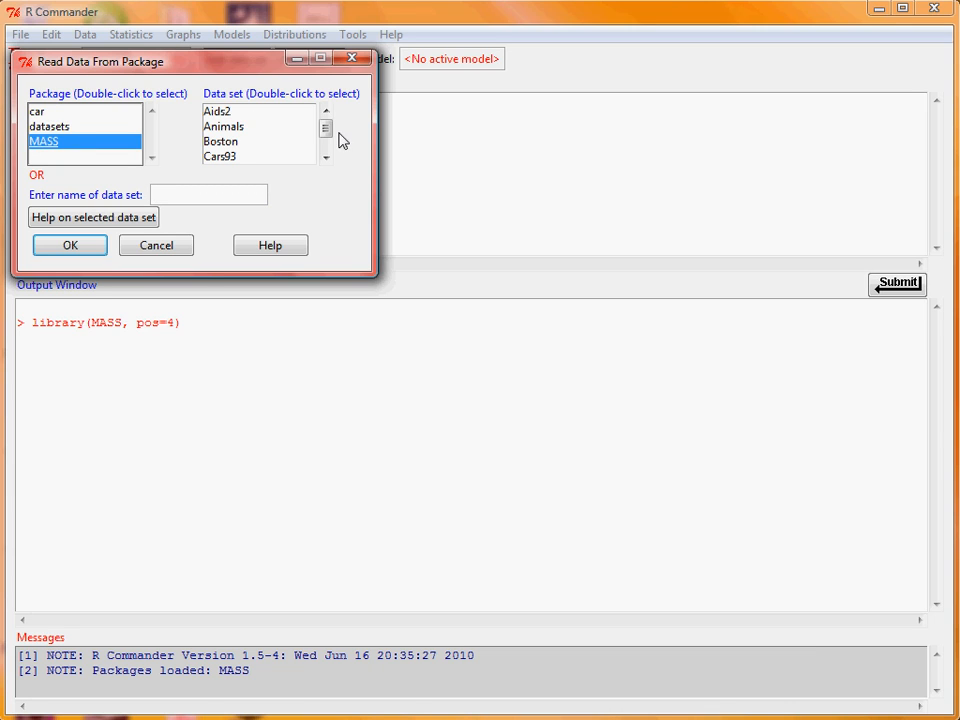
left_click_drag(326, 128, 330, 176)
left_click(273, 144)
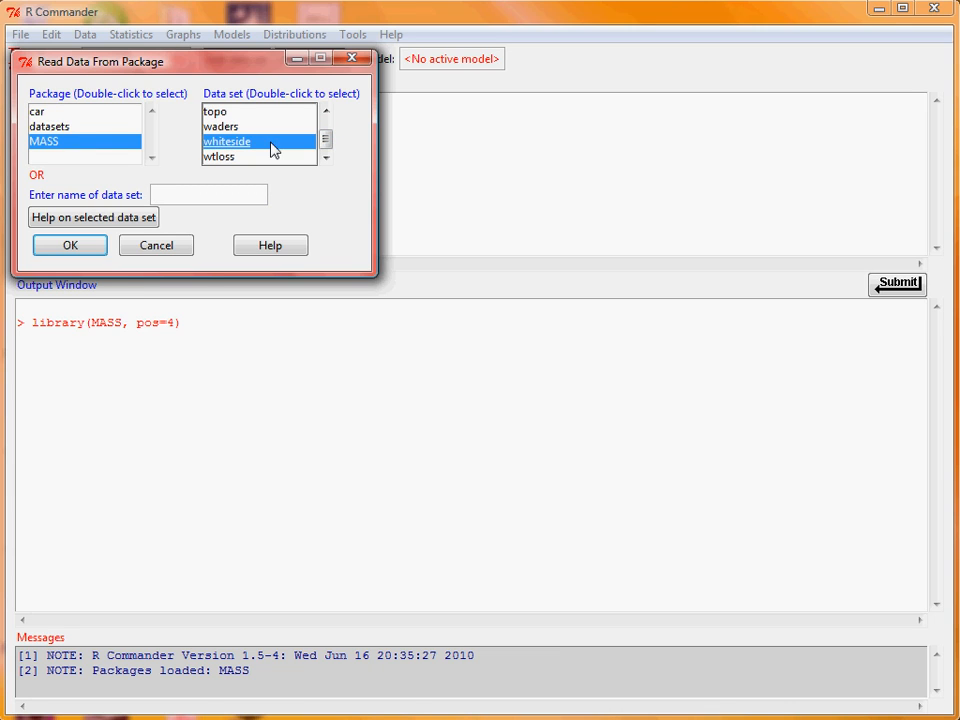
left_click(73, 250)
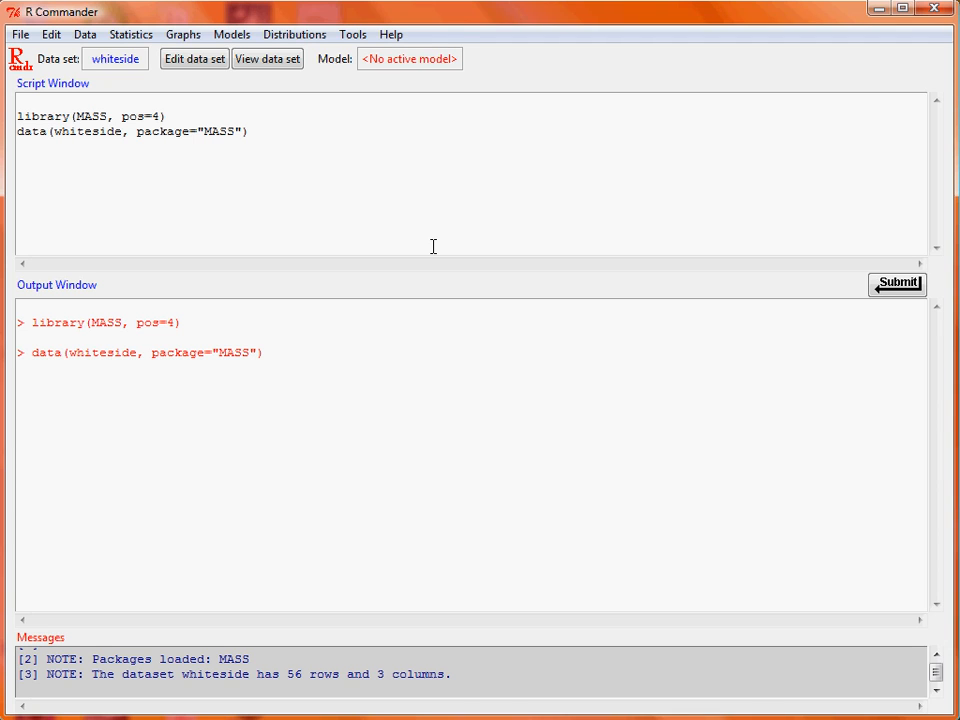
- View the whiteside data set's Insul, Temp and Gas columns, and close the viewer
left_click(267, 59)
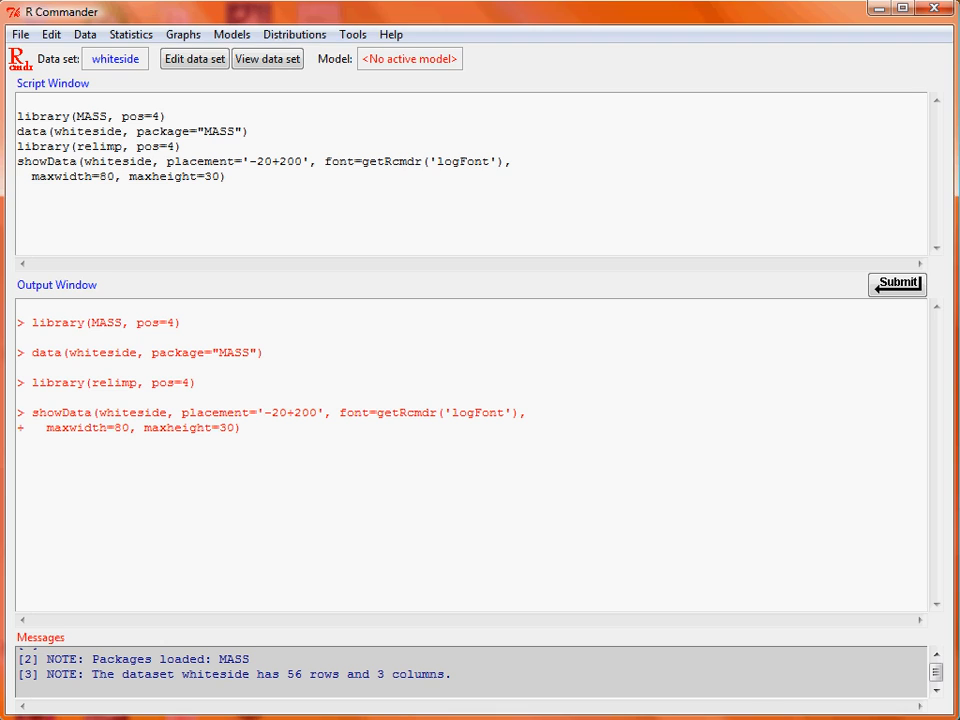
left_click_drag(692, 101, 430, 101)
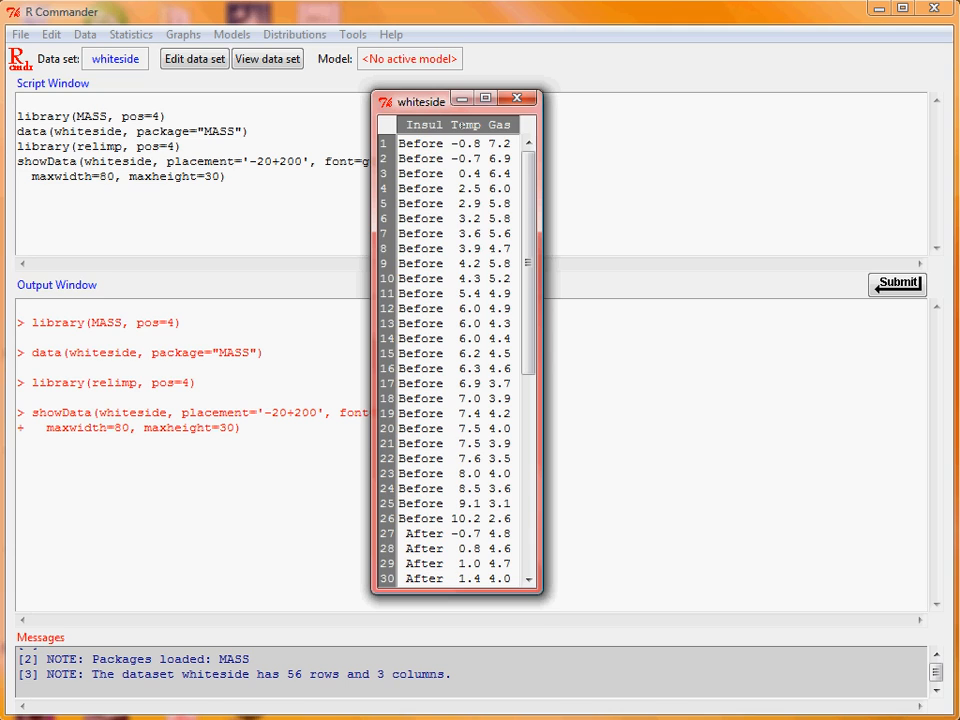
left_click(519, 98)
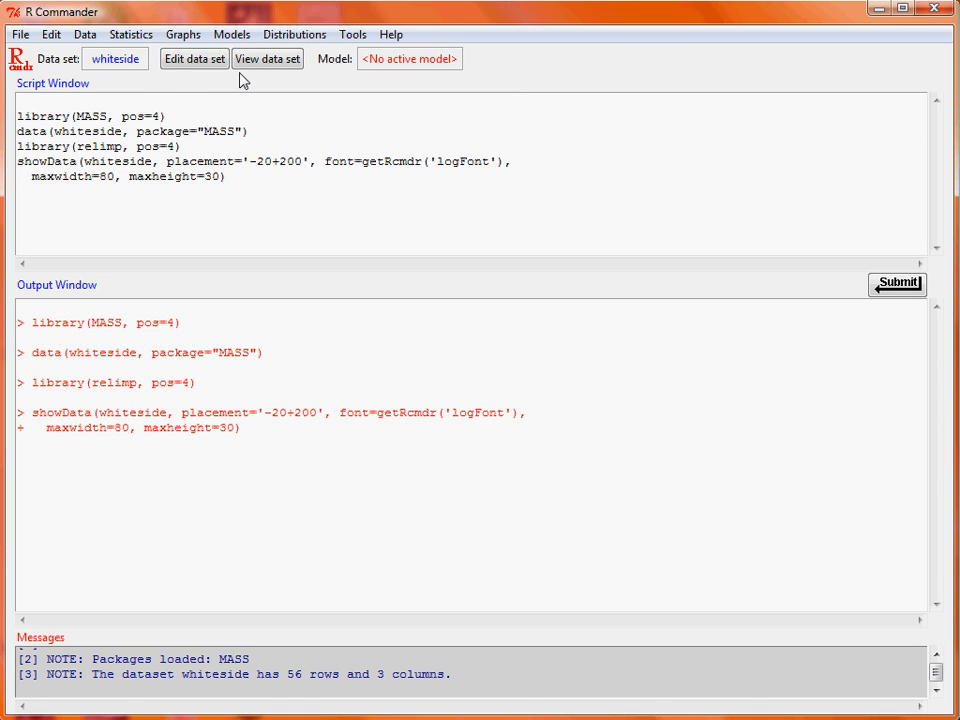
- Set up a scatterplot with Temp as x-variable and Gas as y-variable, without marginal boxplots or smooth line
left_click(178, 37)
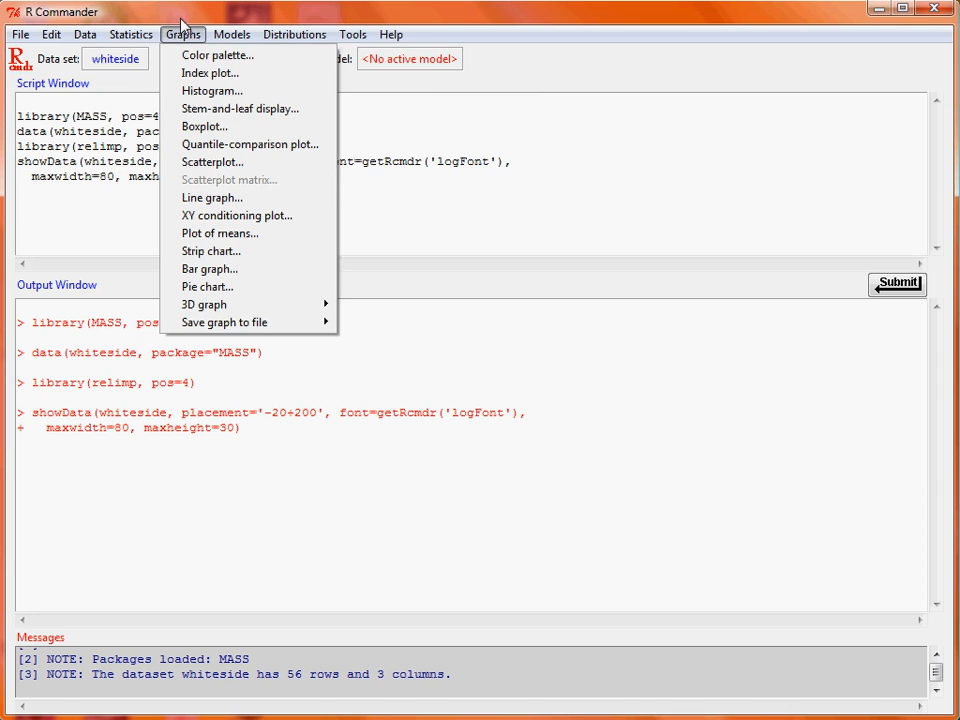
left_click(246, 167)
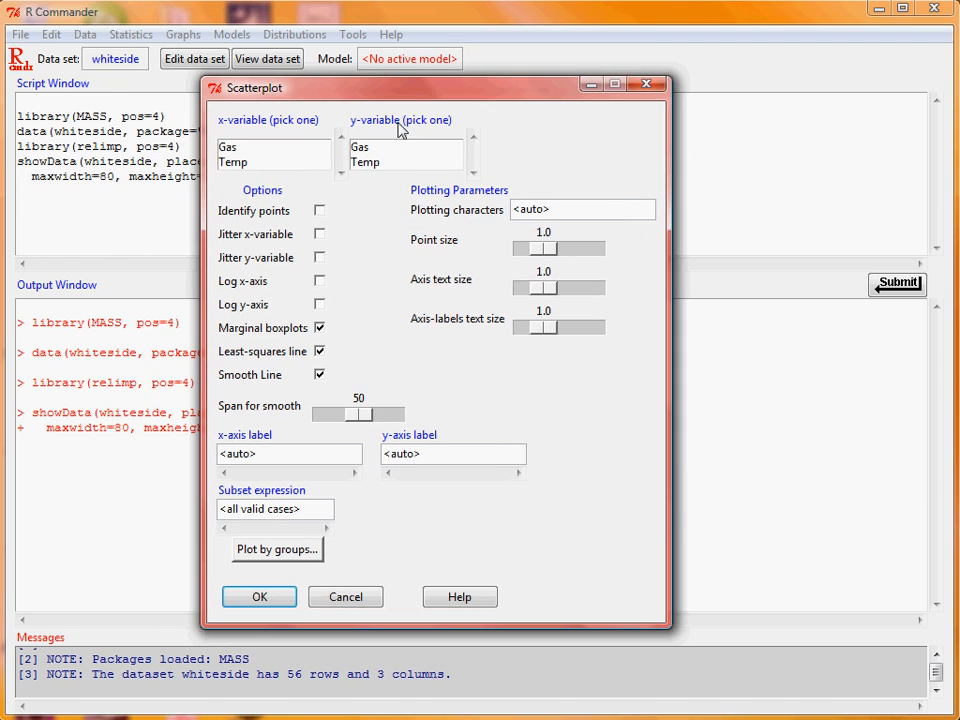
left_click(285, 166)
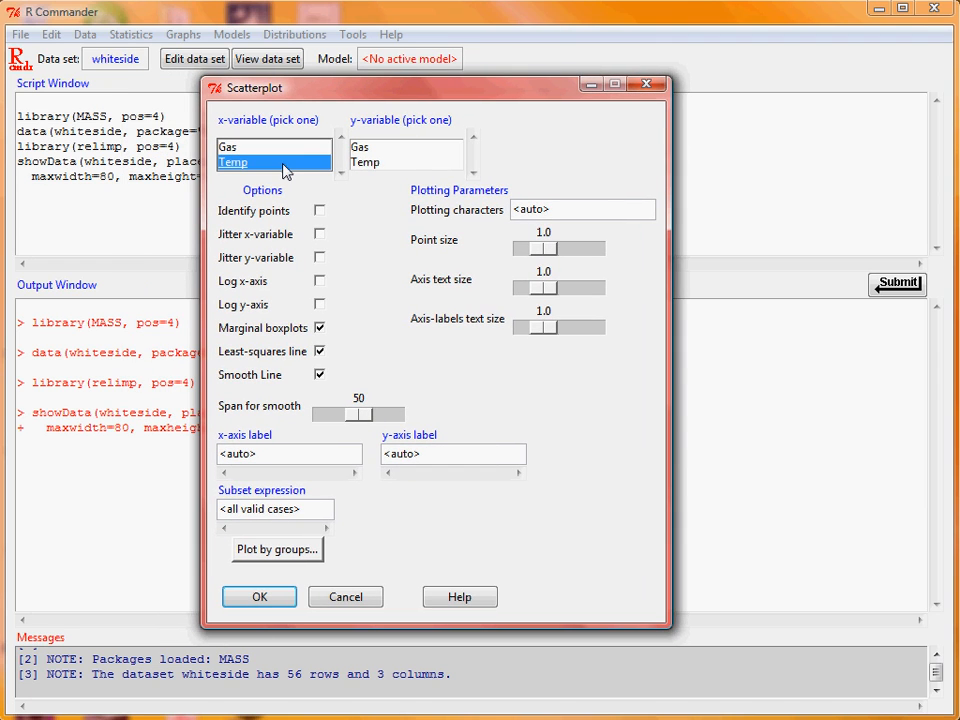
left_click(403, 150)
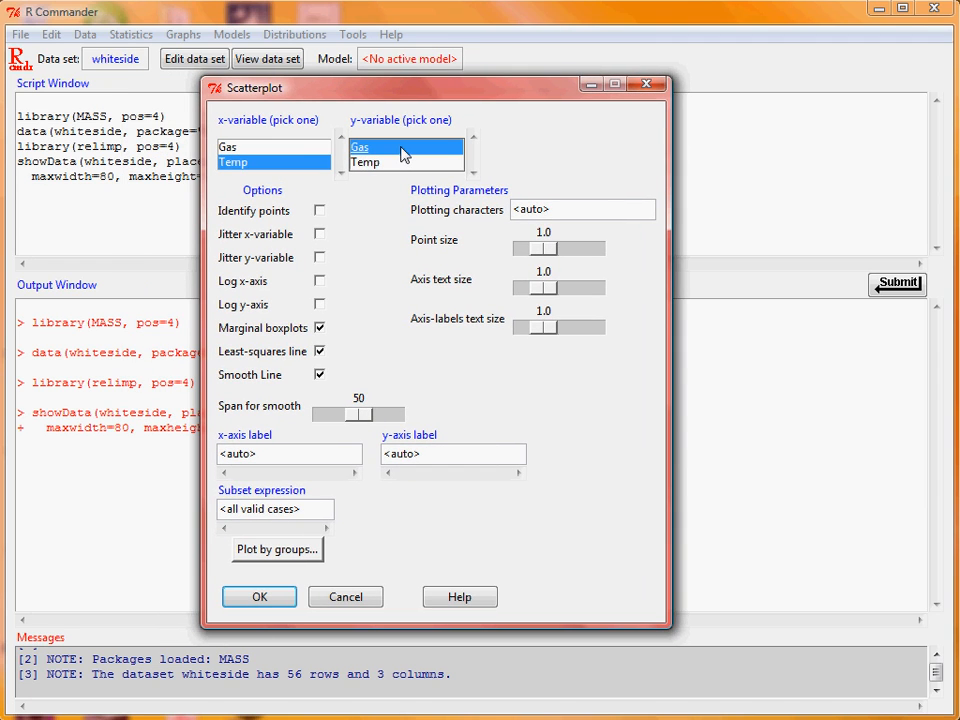
left_click(319, 328)
left_click(319, 374)
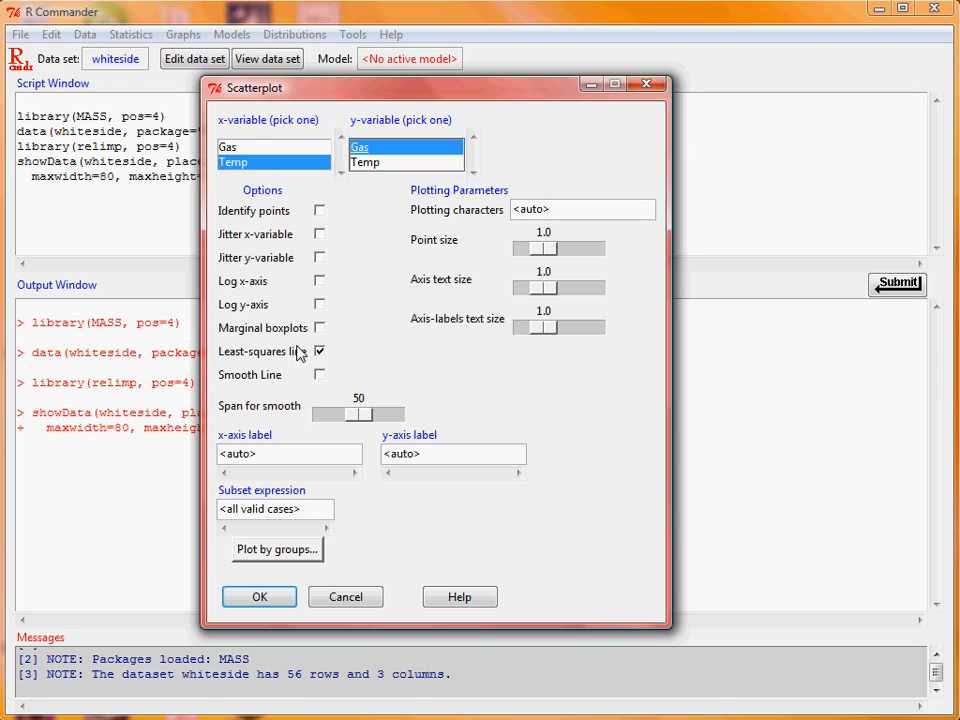
- Group the scatterplot by Insul with lines plotted by group, and generate the graph
left_click(299, 553)
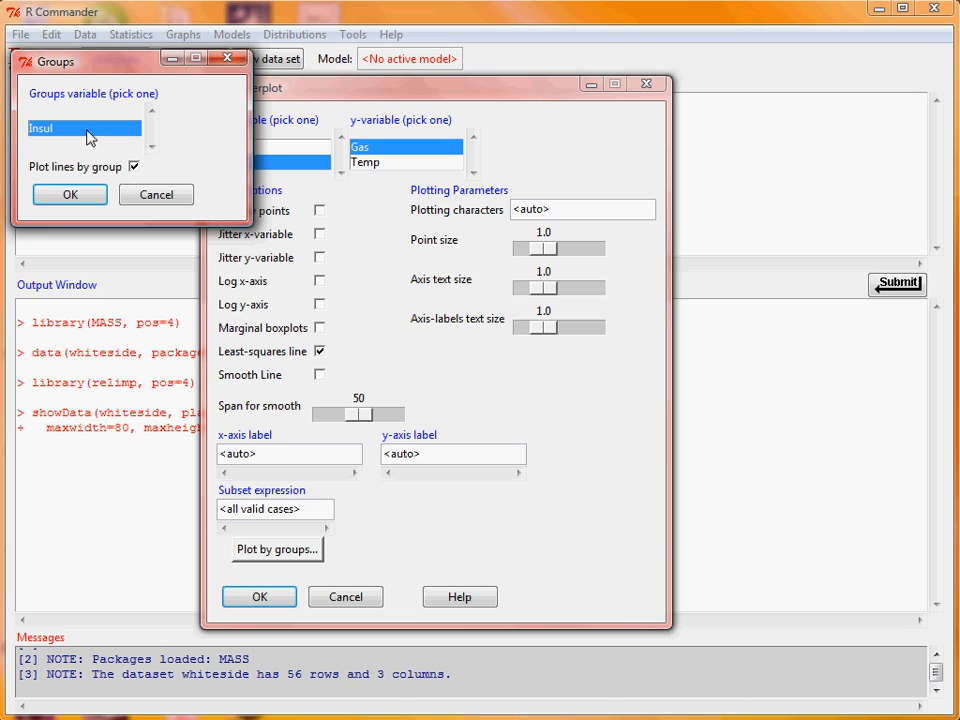
left_click(72, 199)
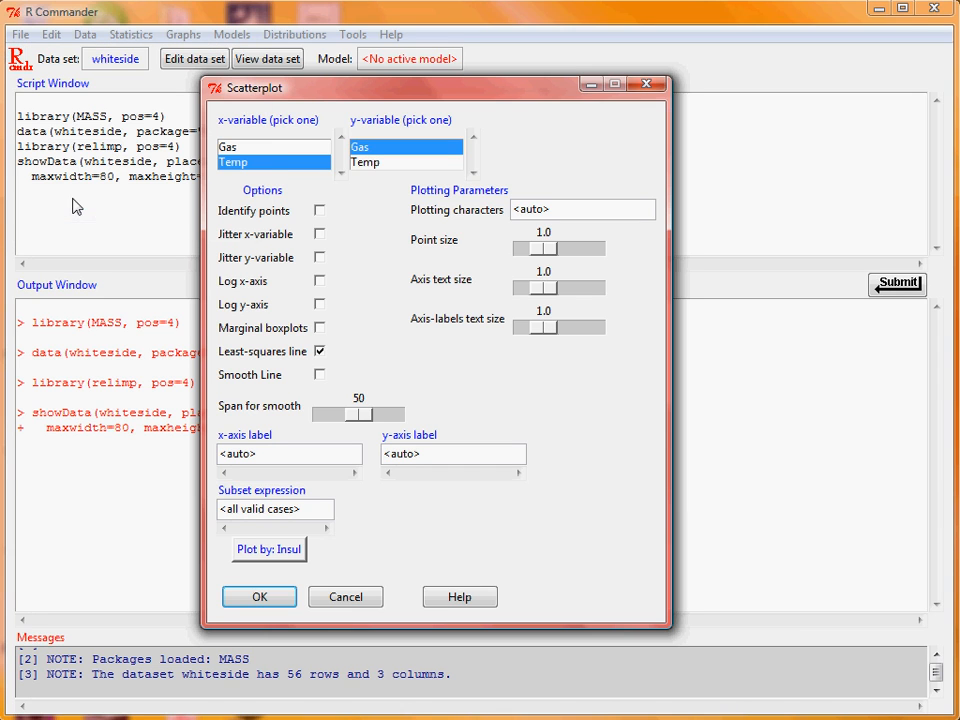
left_click(274, 607)
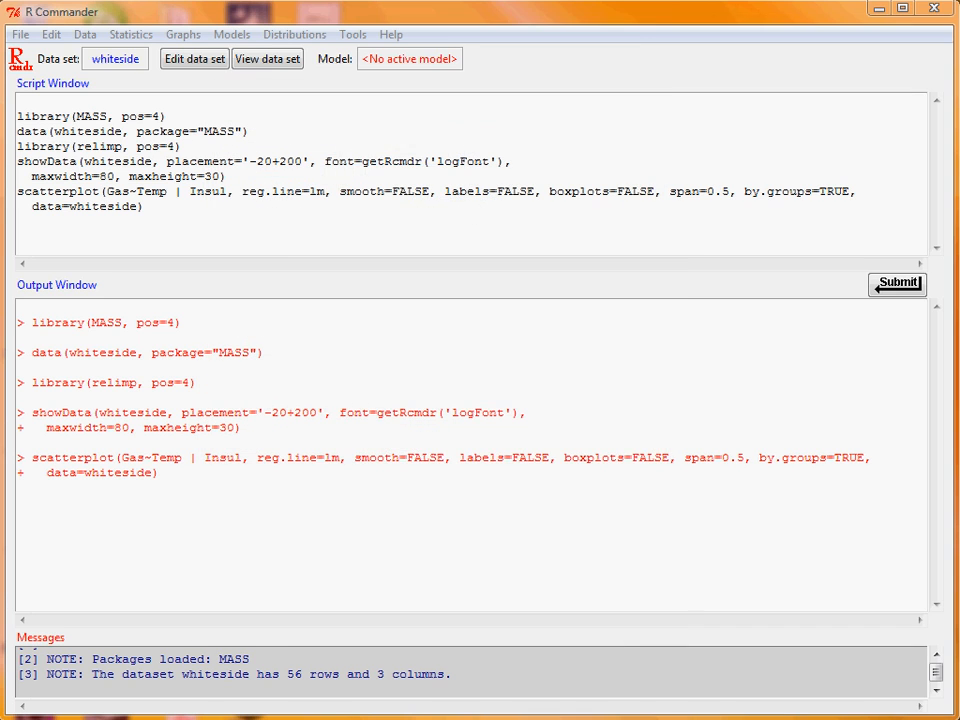
left_click_drag(568, 21, 546, 17)
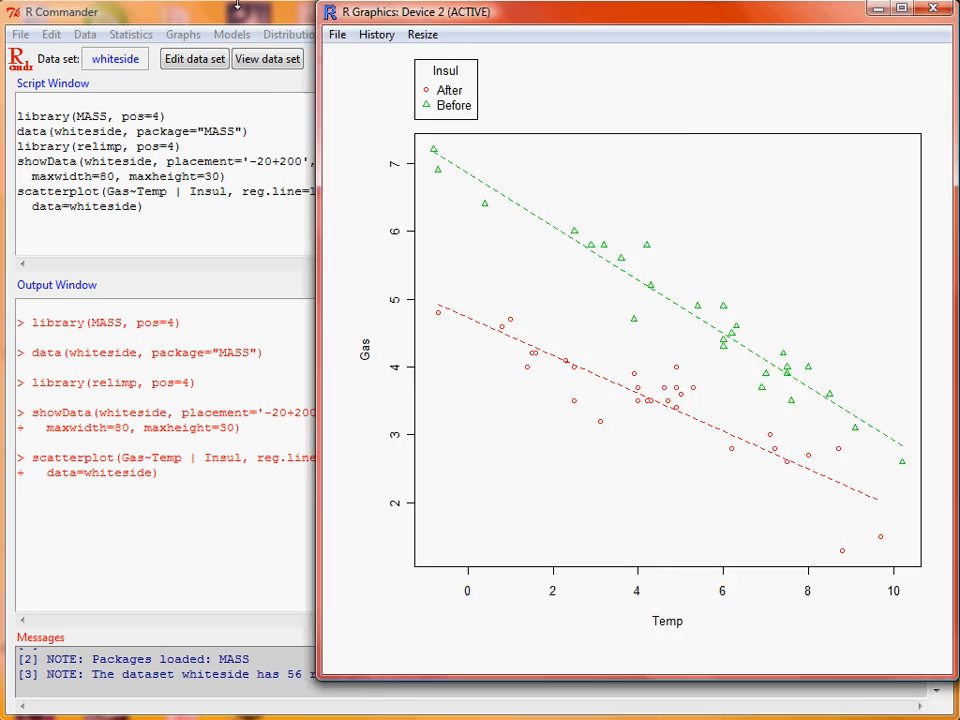
- Set up a linear regression model named before, with Gas as the response variable and Temp as the explanatory variable
left_click(237, 8)
left_click(245, 36)
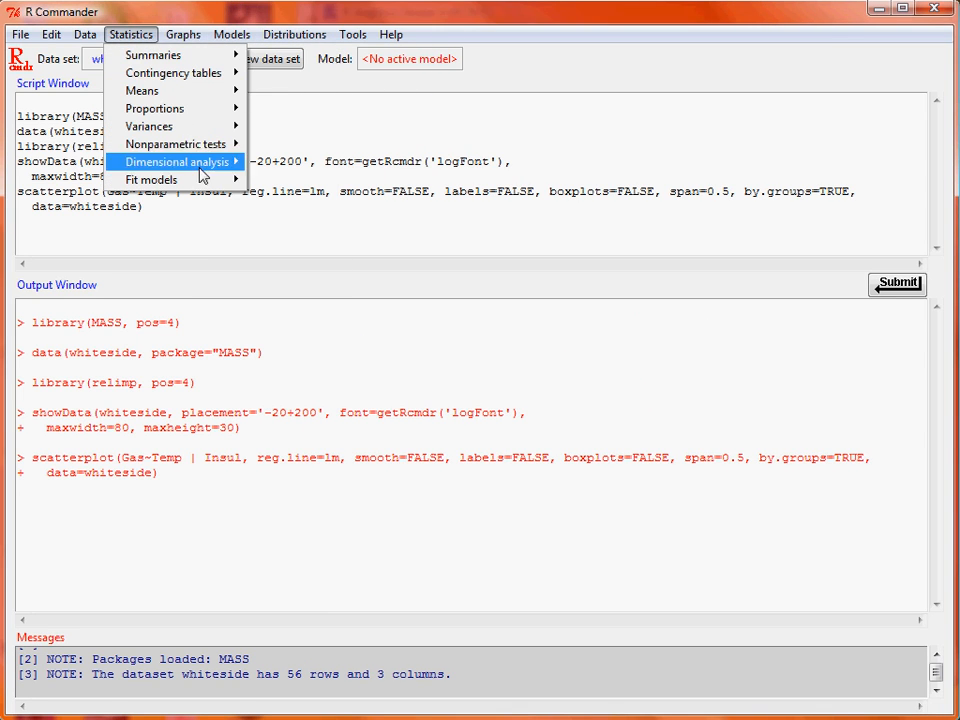
mouse_move(205, 180)
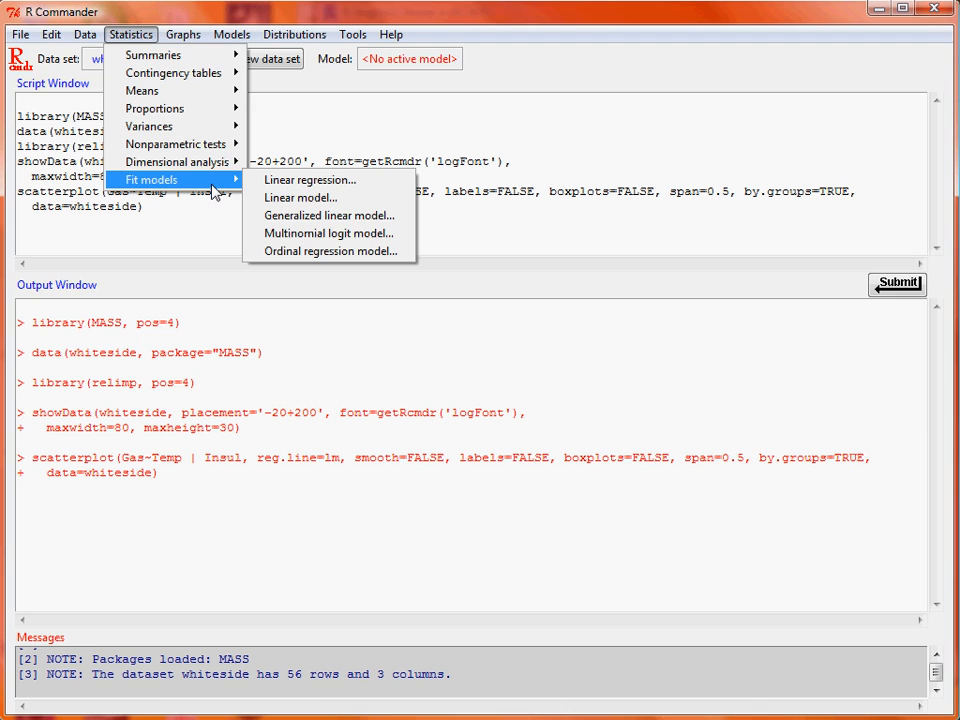
left_click(373, 188)
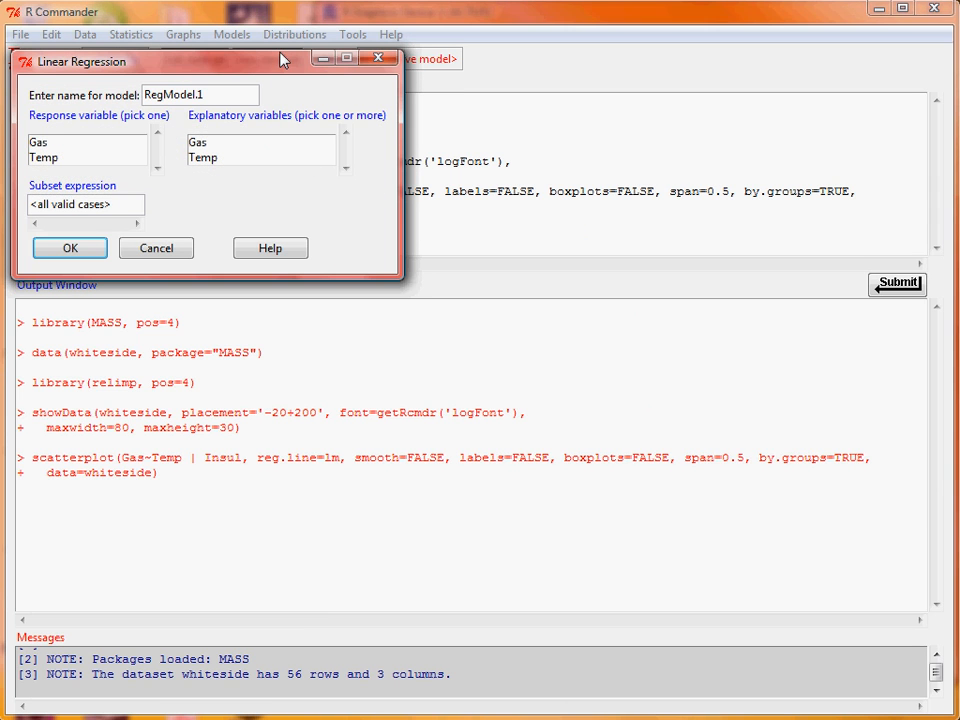
left_click_drag(281, 68, 459, 135)
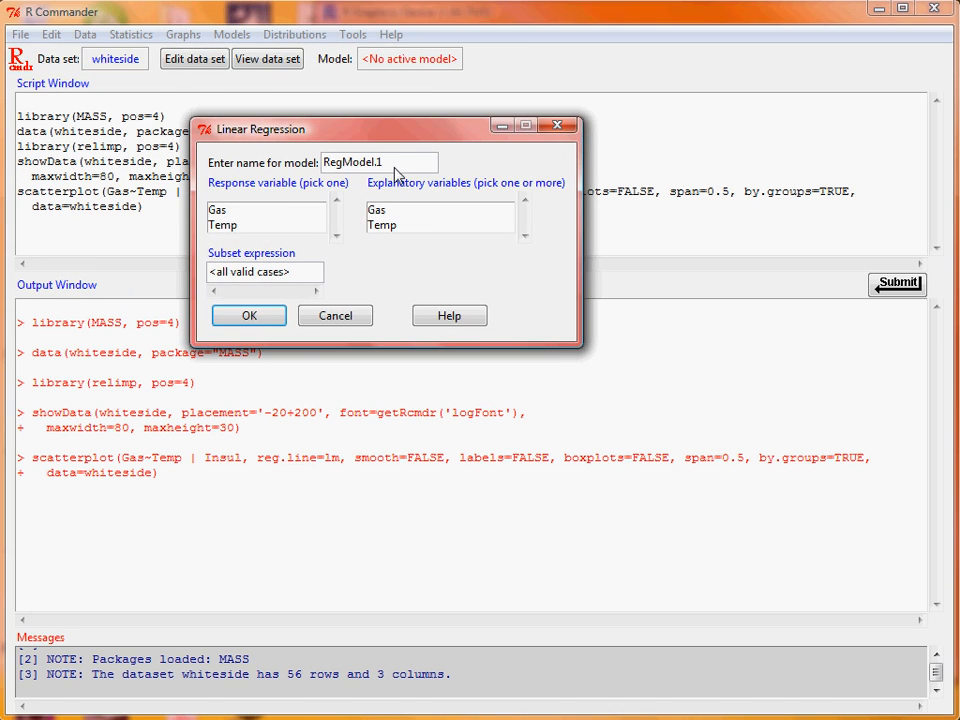
left_click_drag(393, 166, 311, 165)
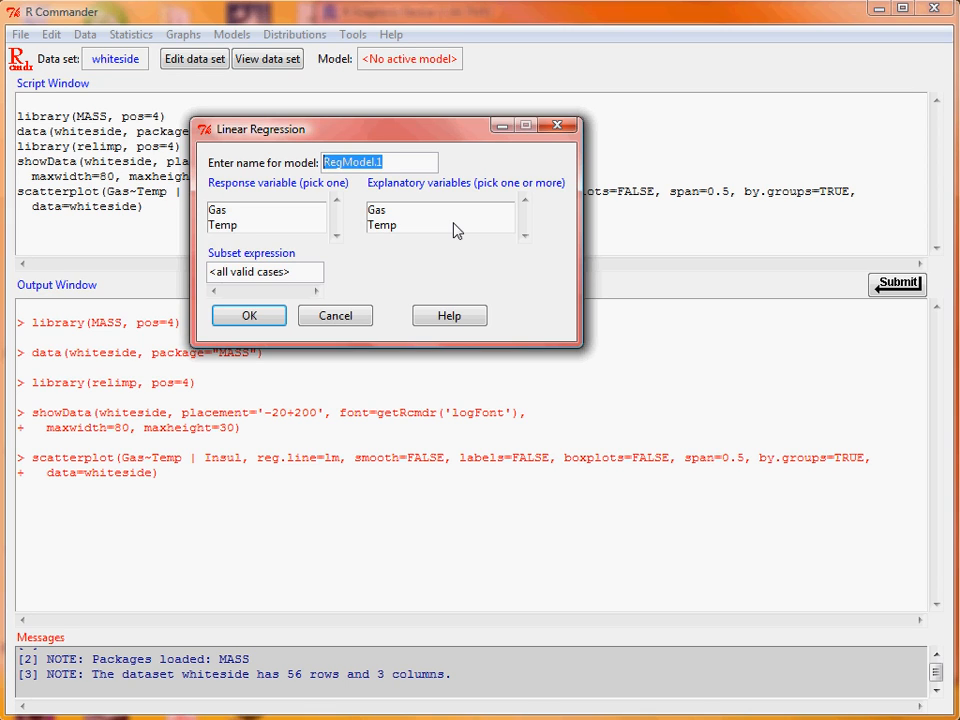
type("before")
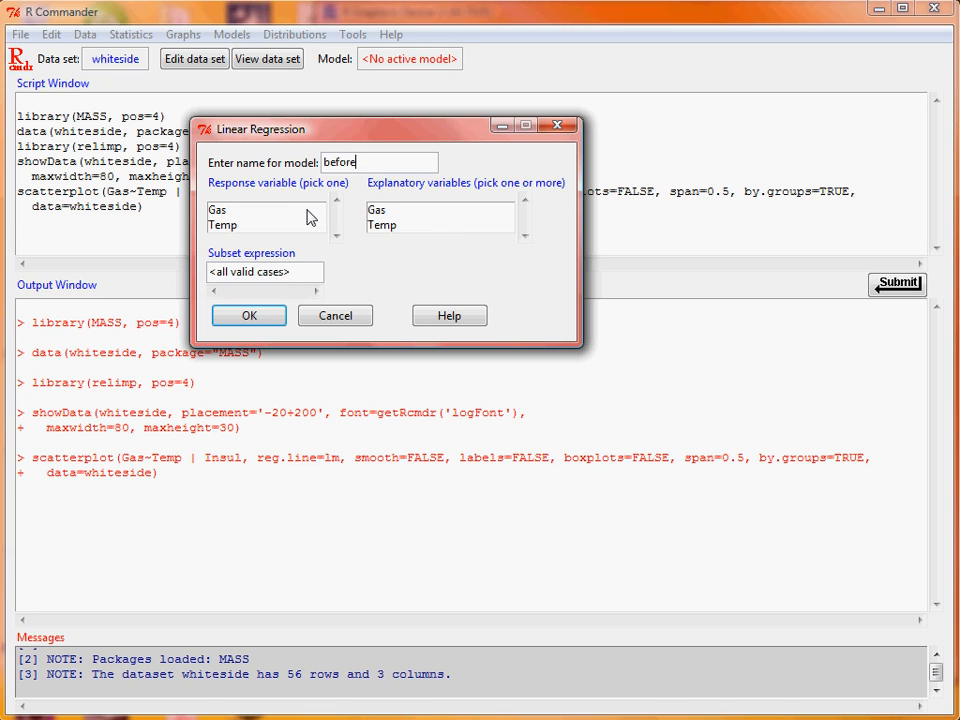
left_click(305, 211)
left_click(429, 226)
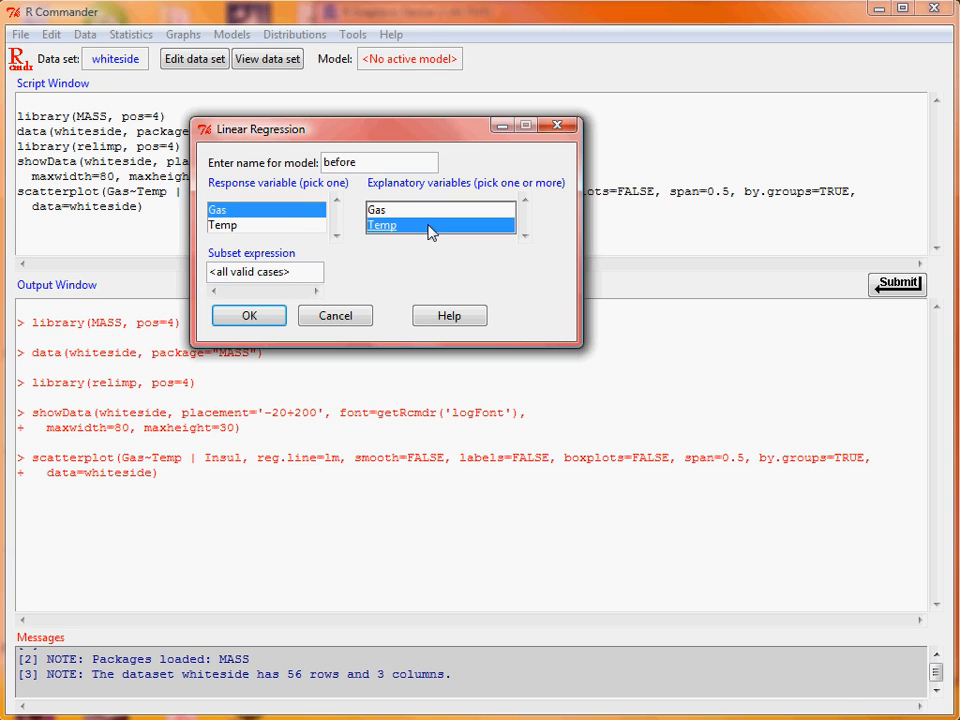
- Restrict the before regression to the subset Insul == "Before" and fit the model
left_click(304, 273)
left_click_drag(304, 273, 184, 284)
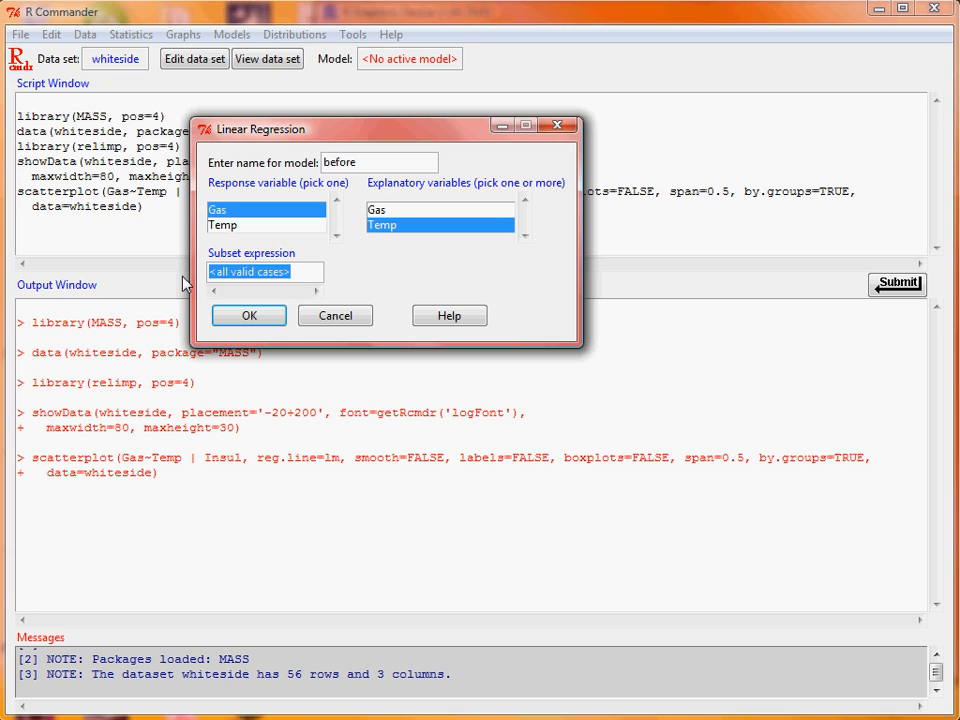
type("Insul ")
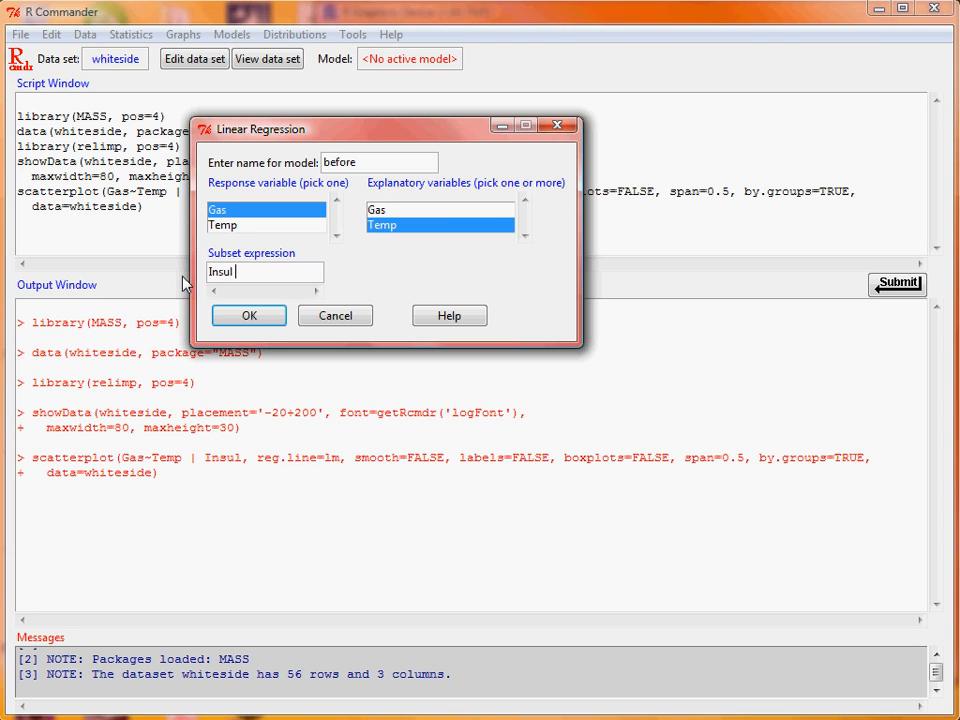
type("== \"\"")
type("Before")
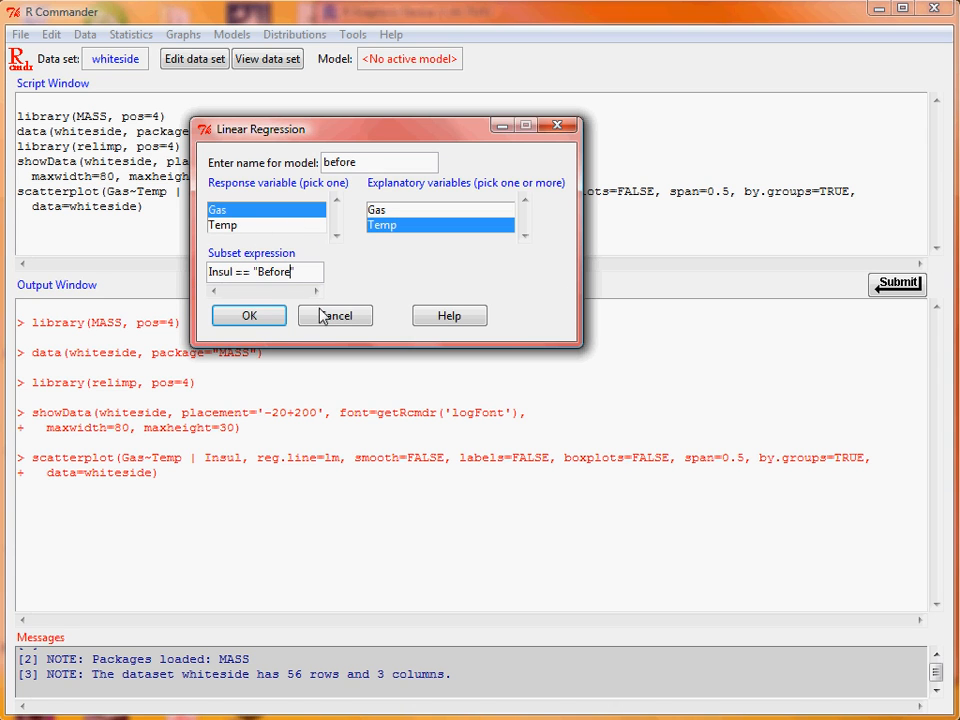
left_click(264, 318)
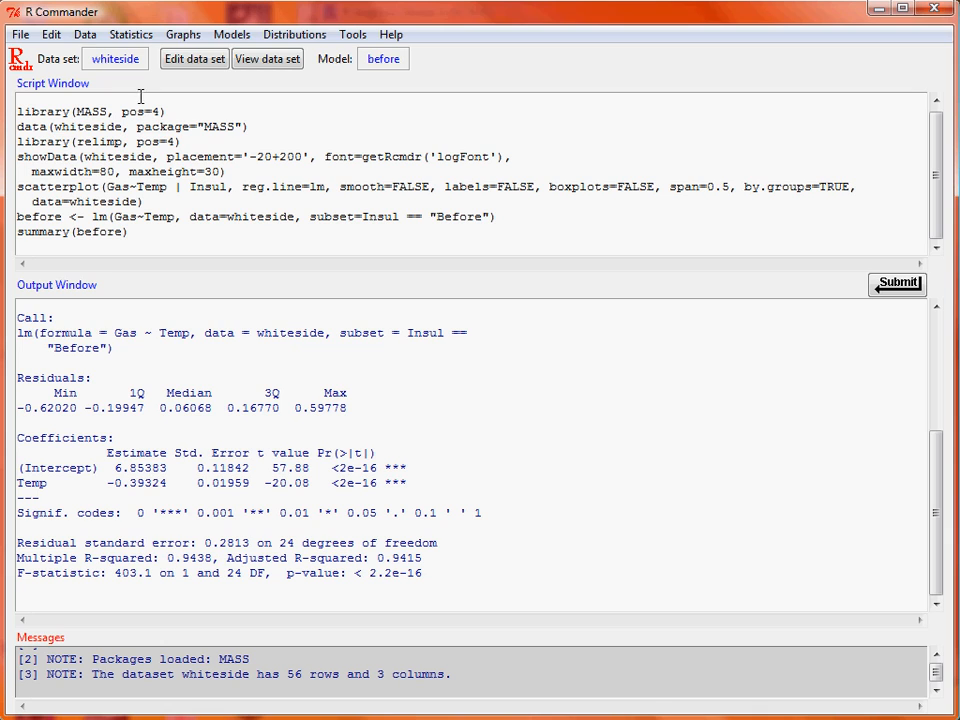
- Set up a second linear regression named after, with Gas as the response variable and Temp as the explanatory variable
left_click(140, 37)
mouse_move(223, 184)
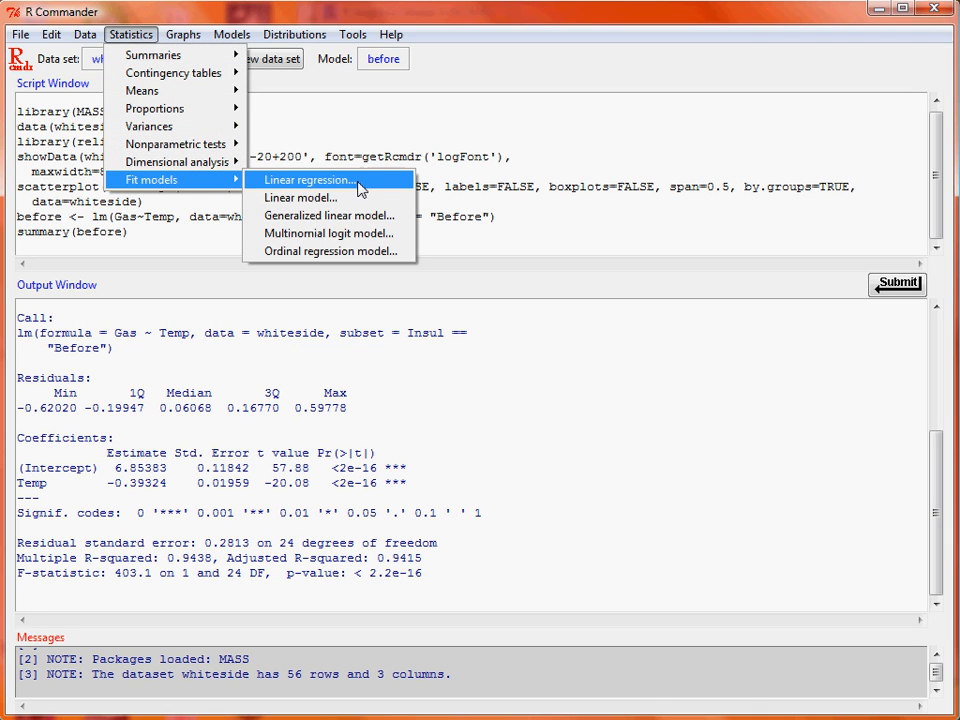
left_click(379, 182)
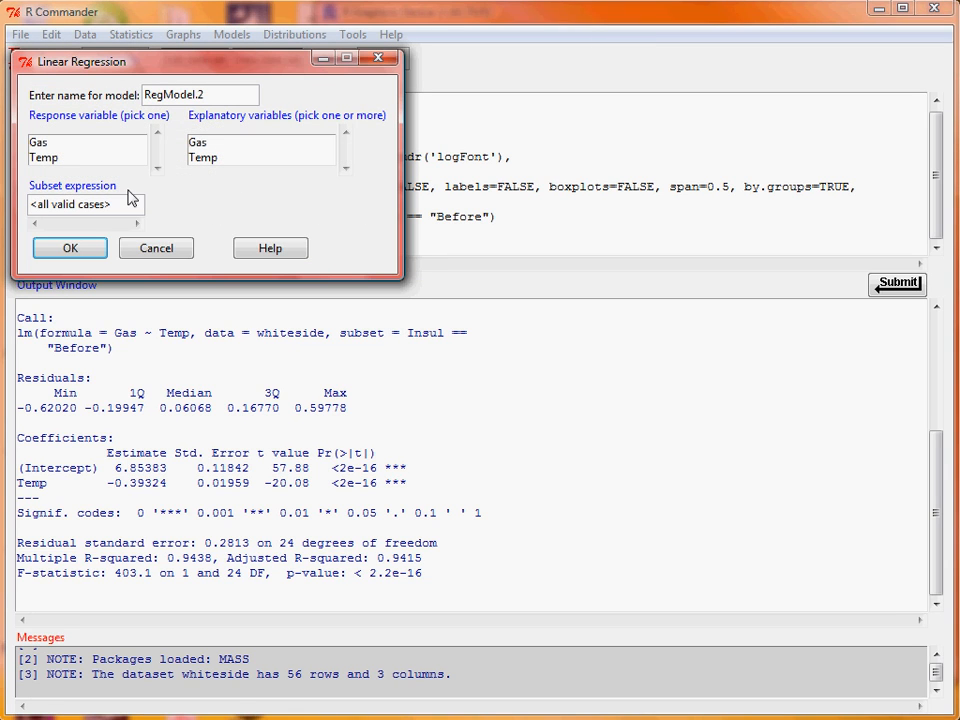
left_click_drag(199, 96, 98, 90)
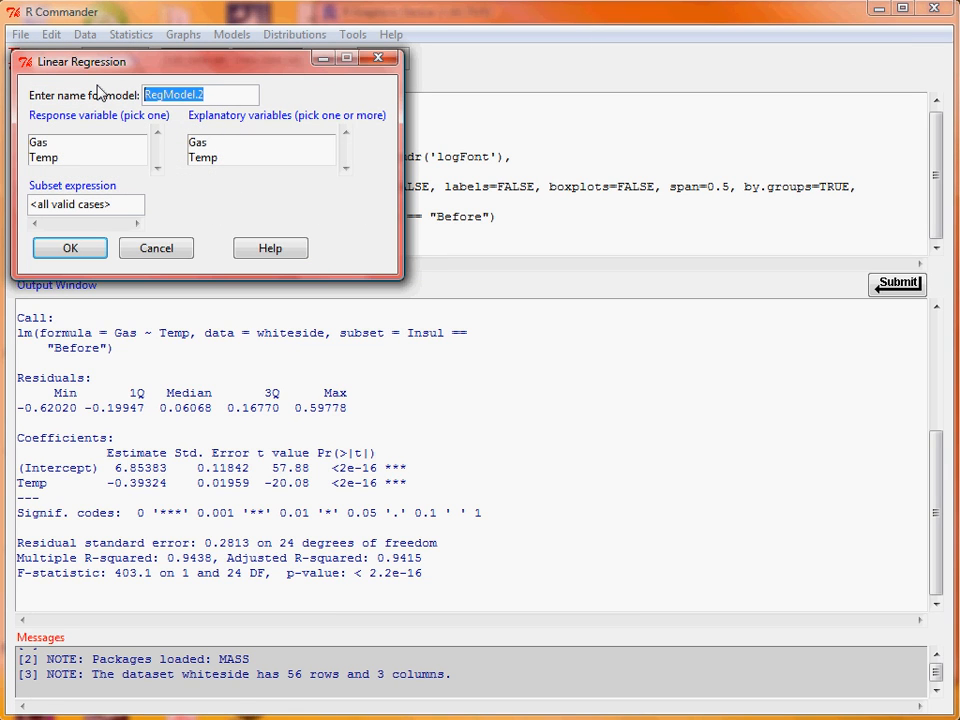
type("after")
left_click(108, 150)
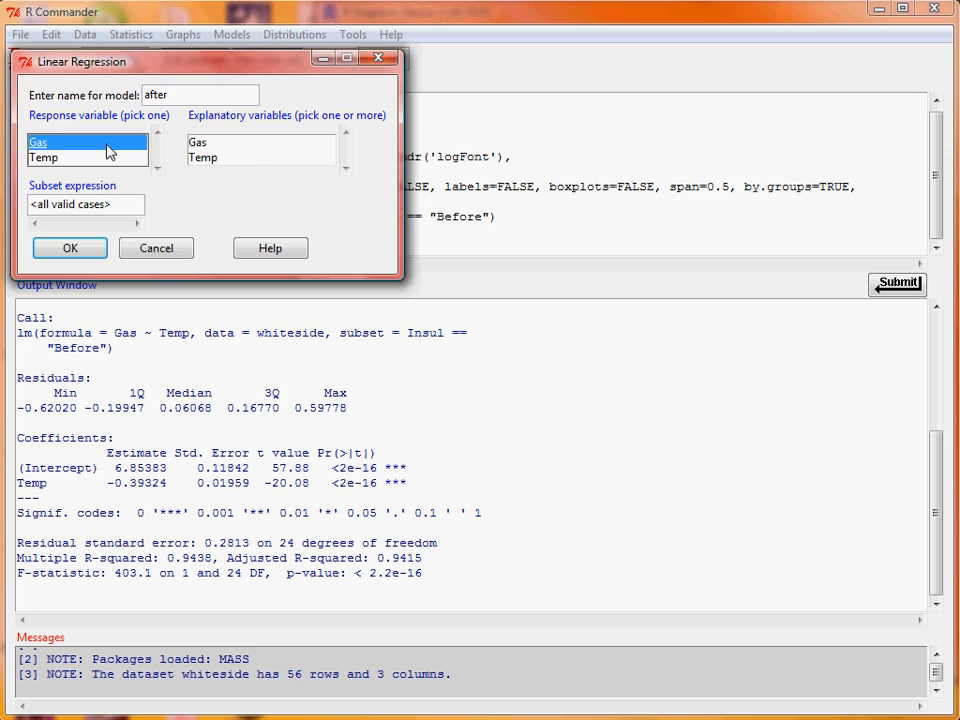
left_click(251, 158)
- Restrict the after regression to the subset Insul == "After" and fit the model
left_click_drag(116, 206, 4, 205)
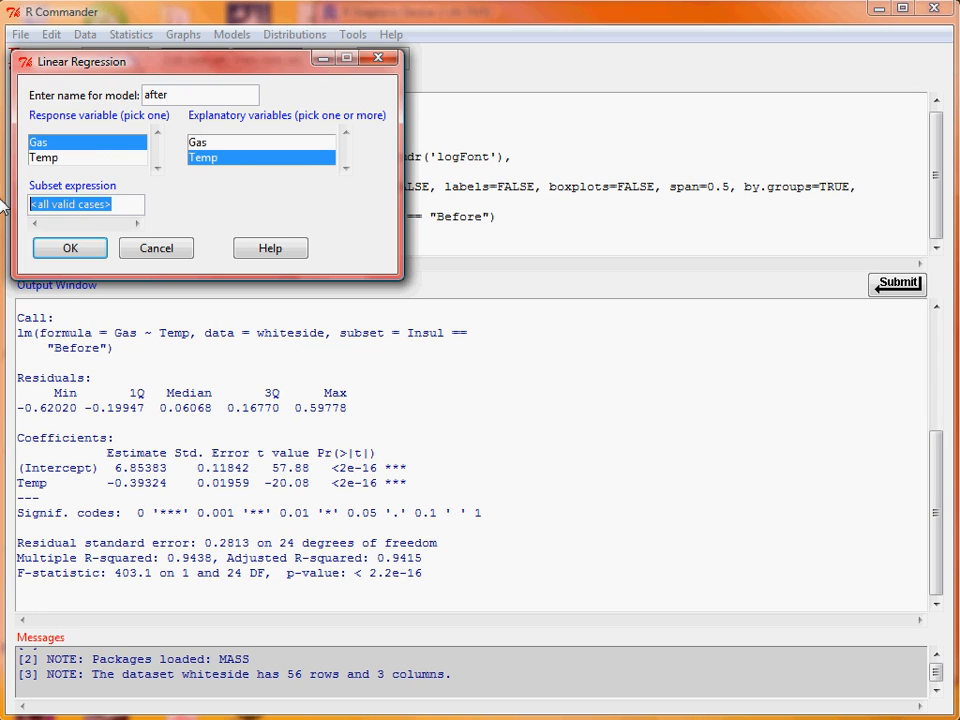
type("Insul ")
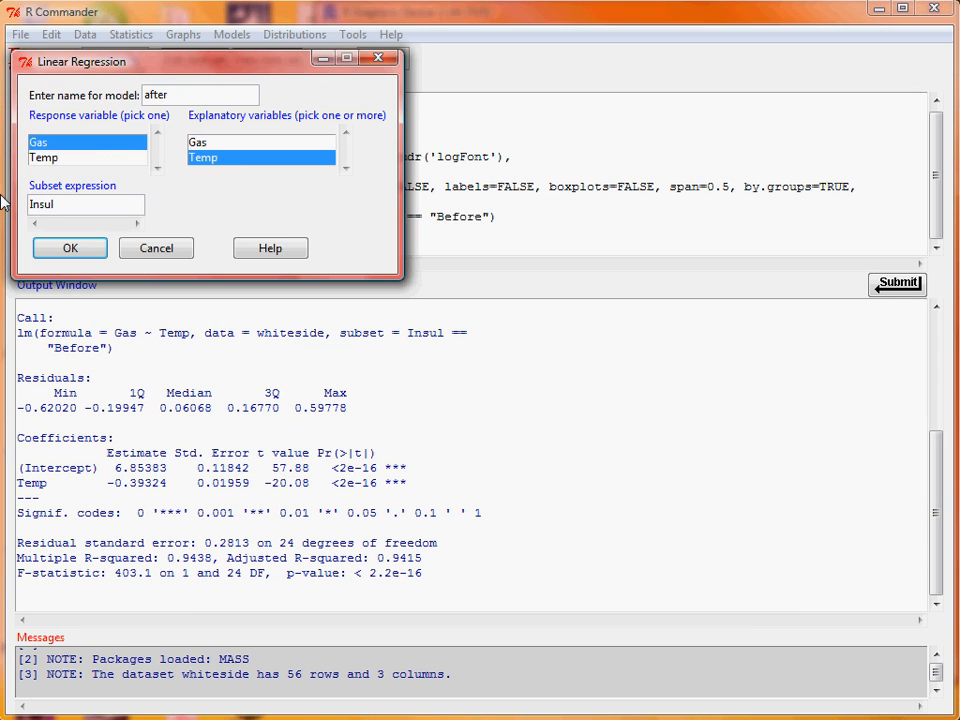
type("== \"After")
left_click(70, 247)
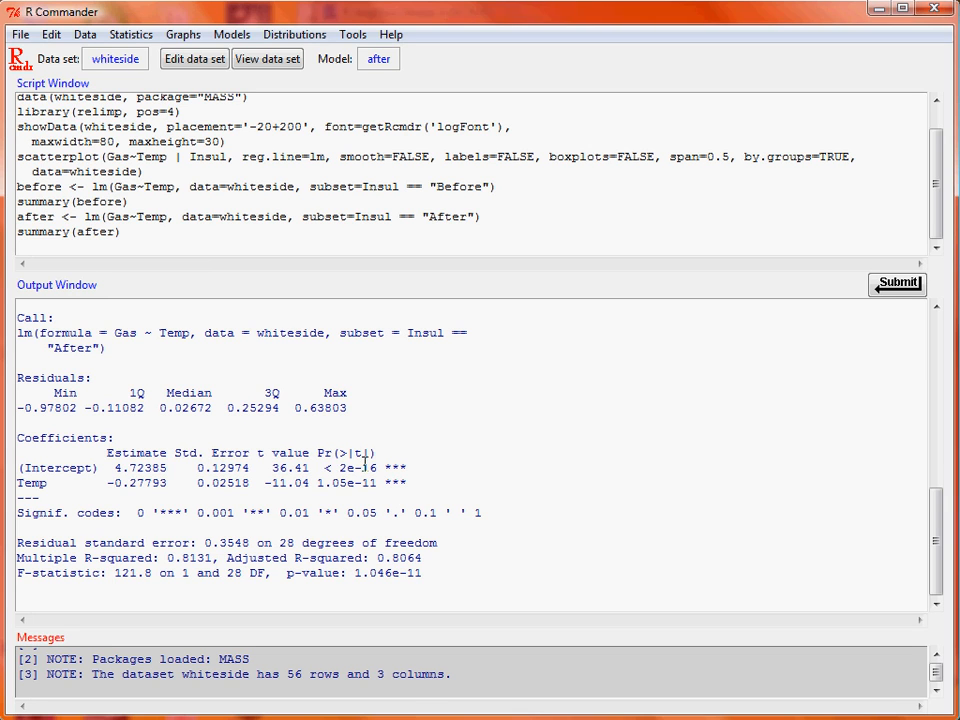
- Compare the intercept and Temp coefficients in the before and after summaries, and check them against the grouped scatterplot
left_click(493, 482)
scroll(460, 472, "up", 7)
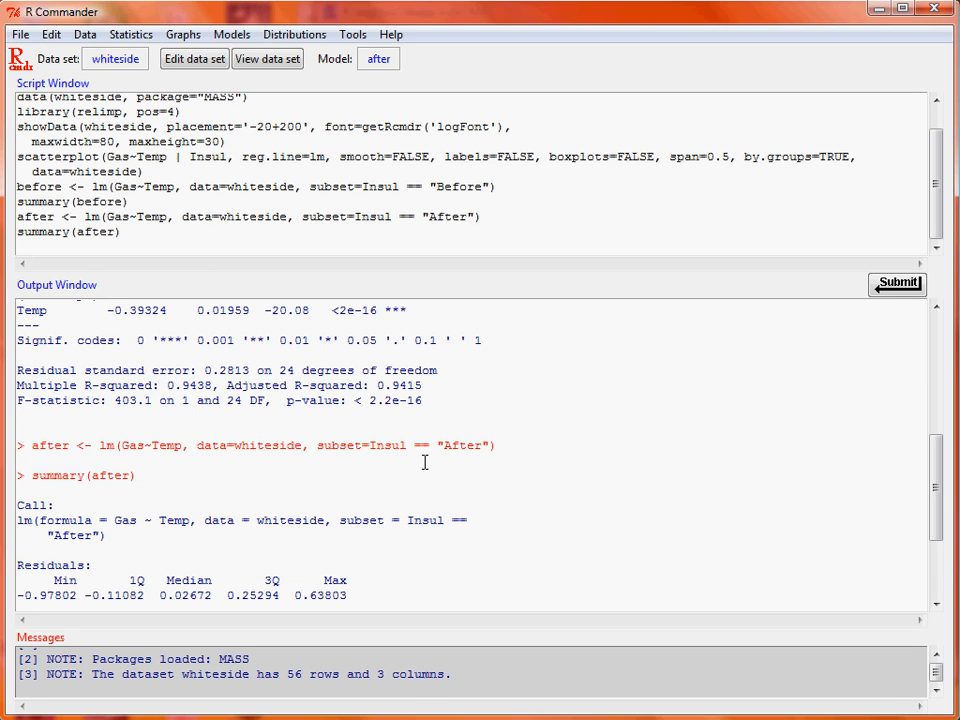
scroll(165, 405, "down", 3)
scroll(164, 390, "up", 2)
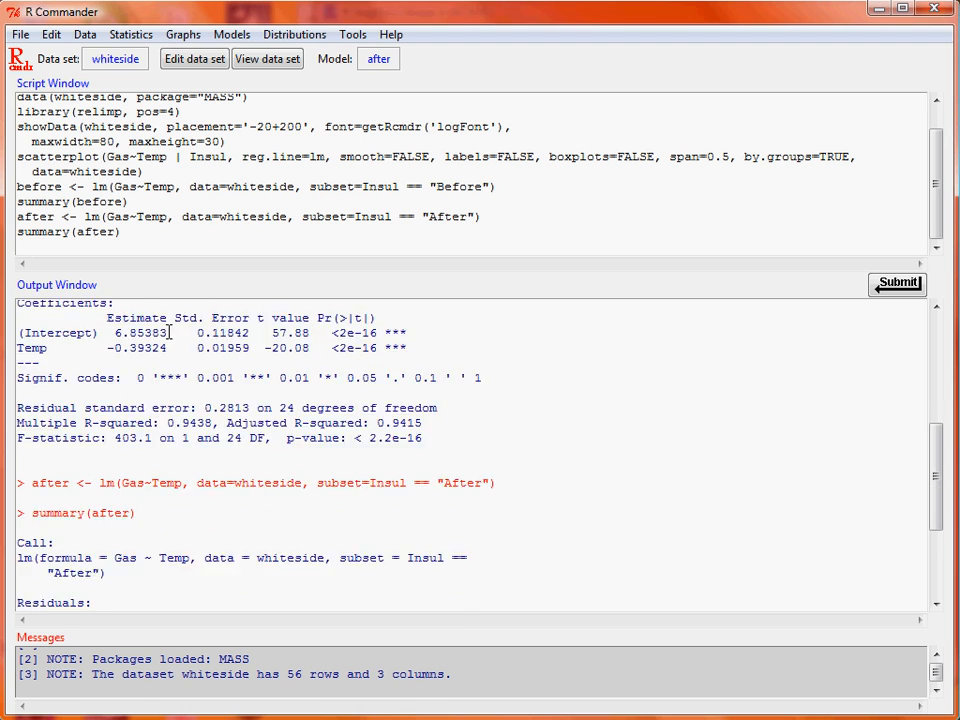
scroll(162, 366, "down", 2)
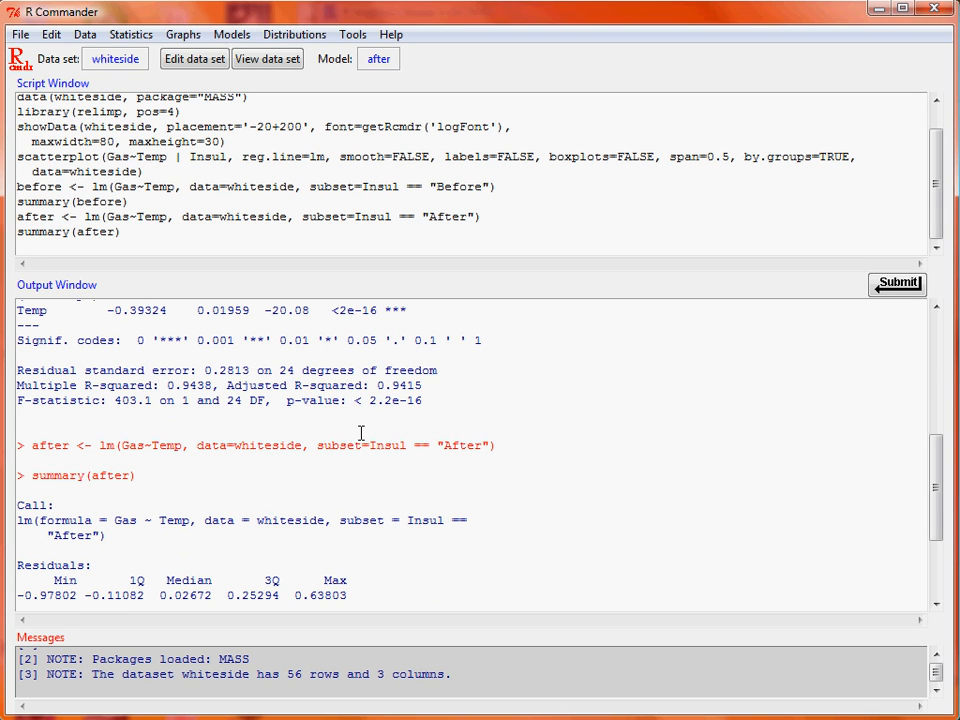
scroll(361, 432, "up", 2)
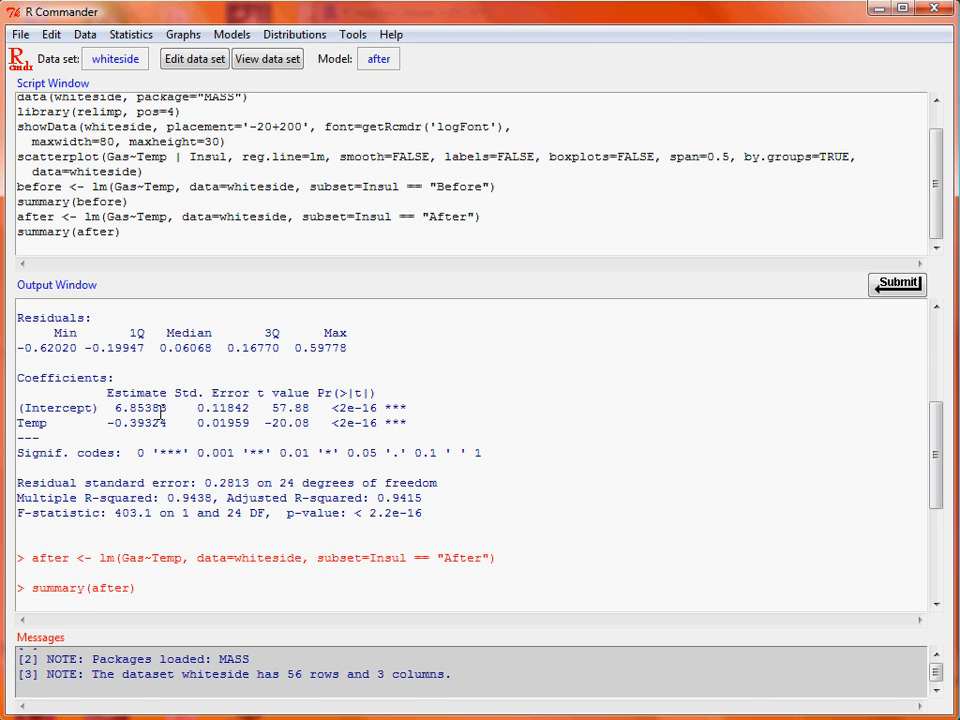
scroll(161, 413, "down", 5)
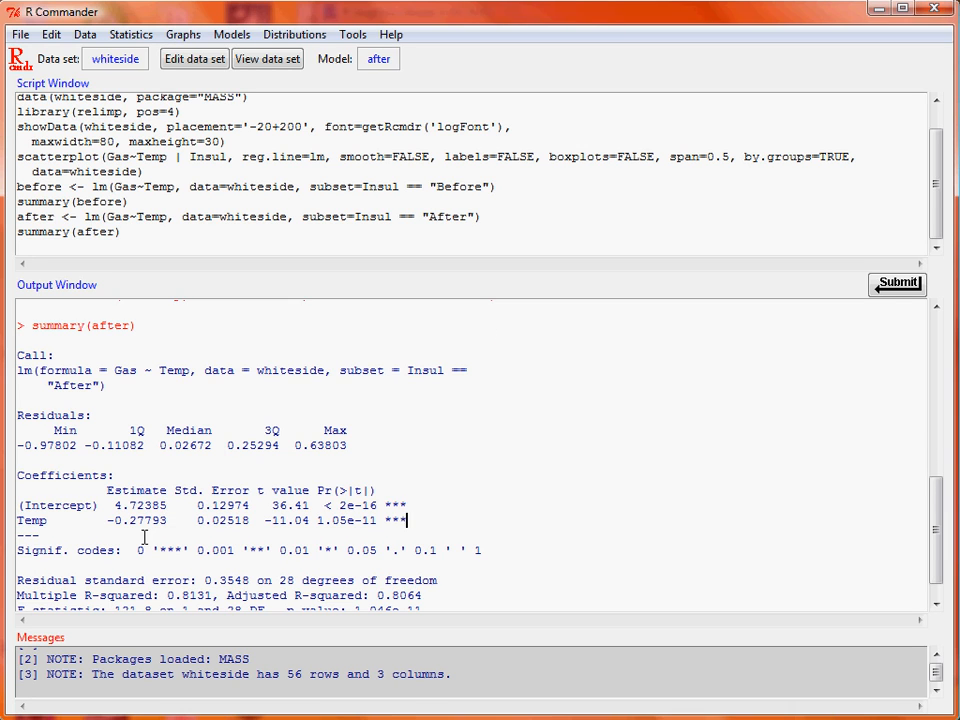
scroll(150, 514, "up", 4)
scroll(150, 465, "down", 3)
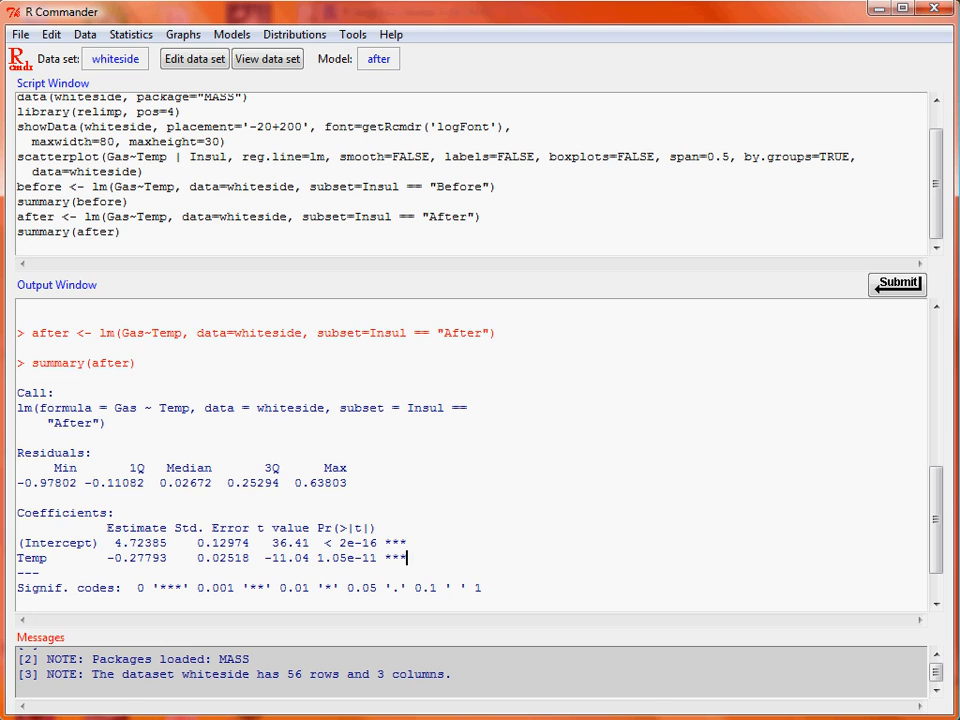
key("alt+Tab")
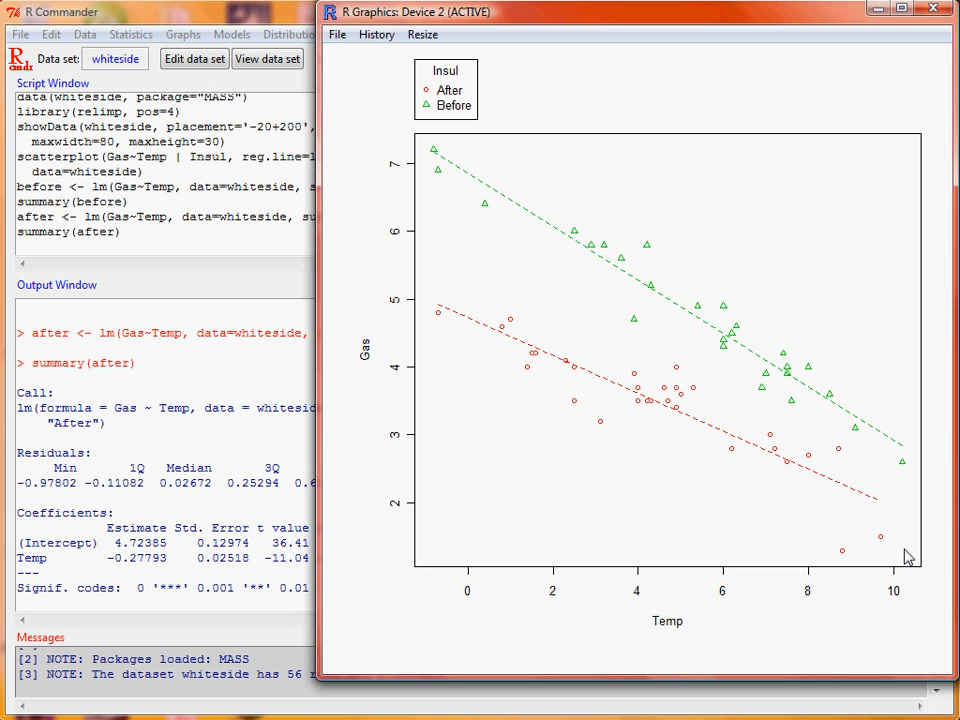
left_click(270, 22)
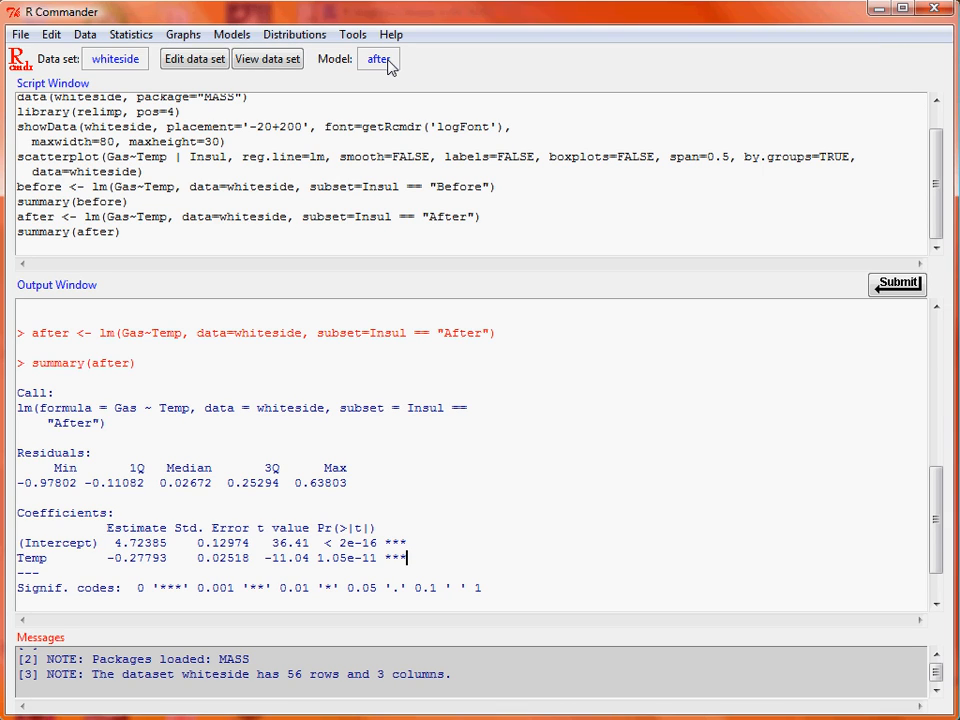
- Generate the basic diagnostic plots for the after model, review them, and return to the R Commander window
left_click(230, 35)
mouse_move(392, 240)
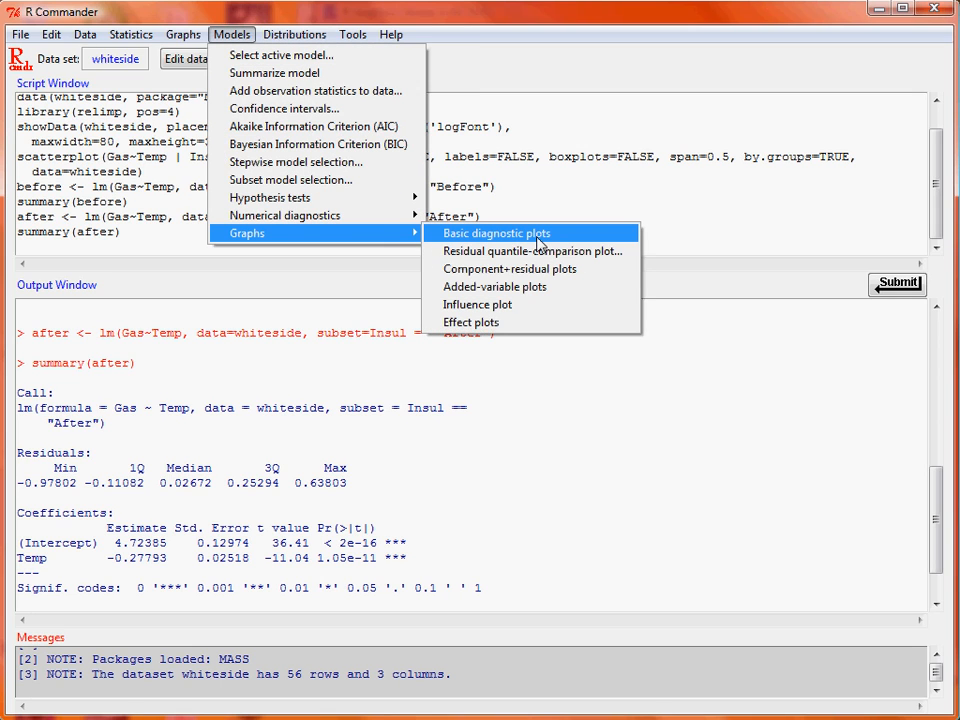
left_click(537, 238)
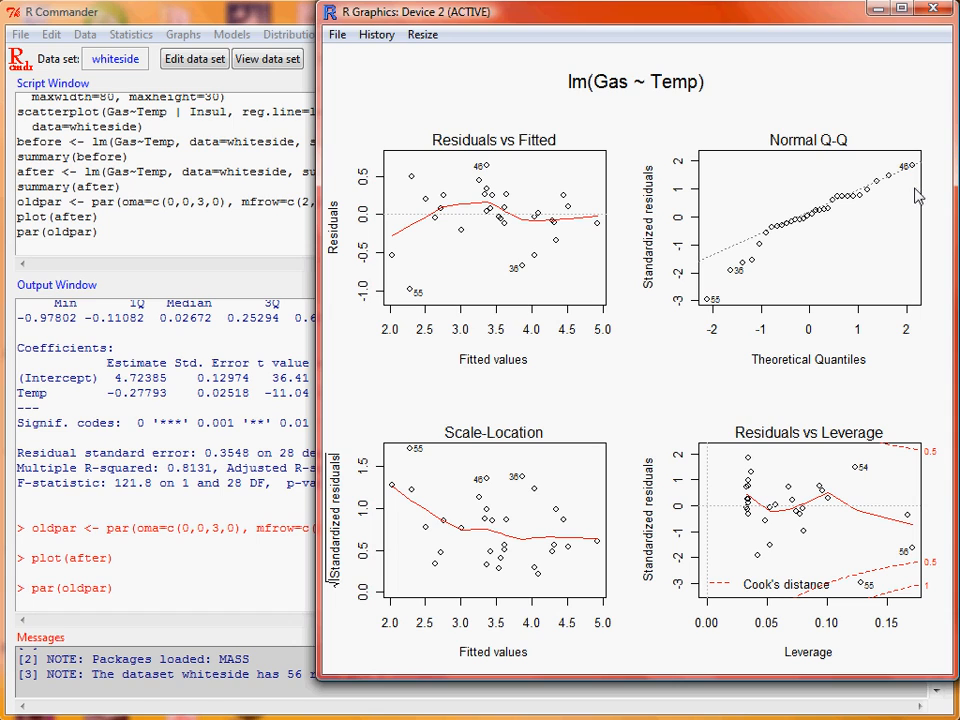
left_click(243, 18)
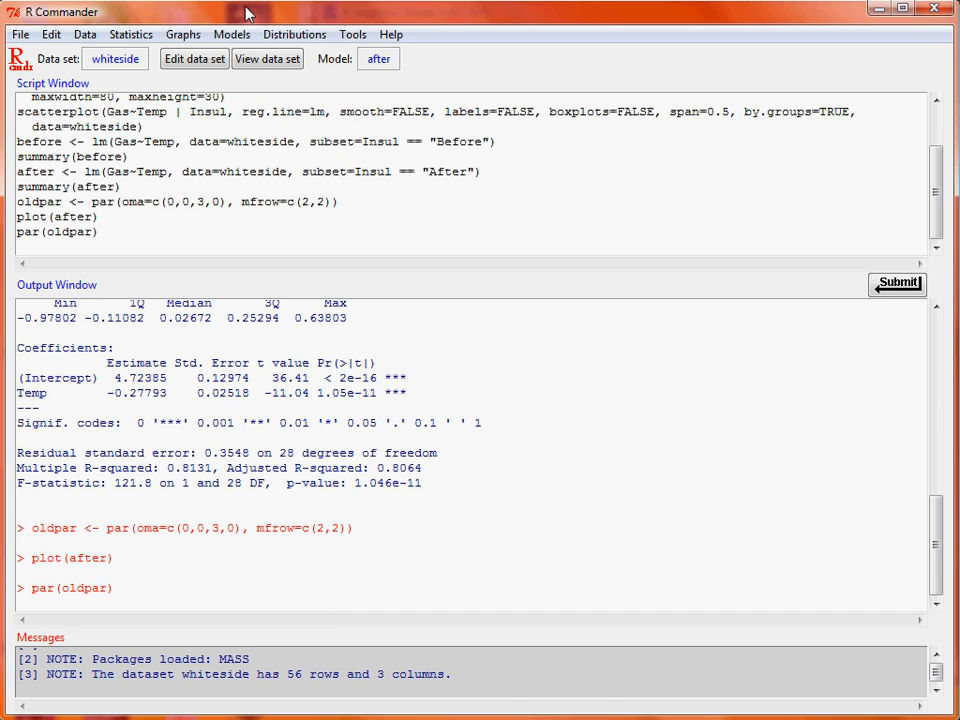
- Start a new linear model named gas1 and clear its subset expression so that all cases are used
left_click(133, 36)
mouse_move(214, 180)
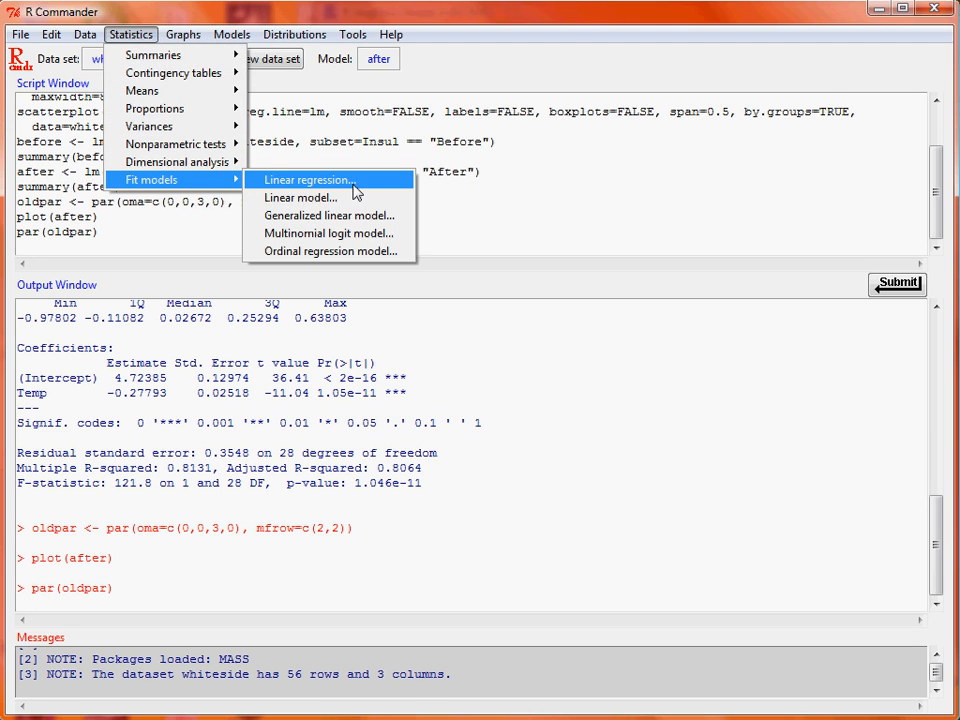
left_click(367, 202)
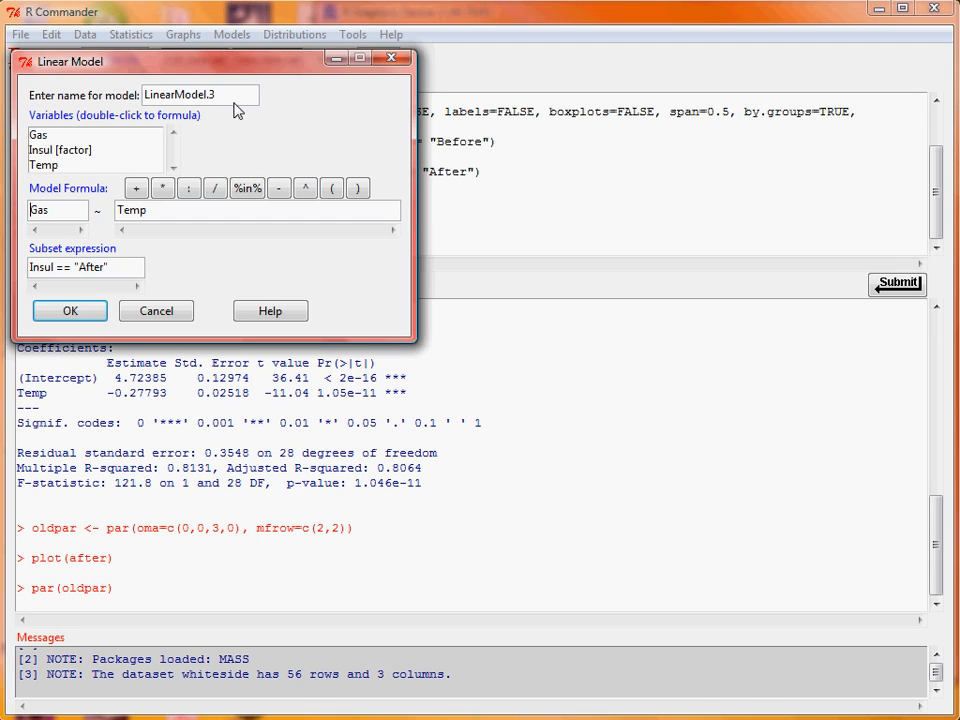
left_click_drag(238, 95, 130, 92)
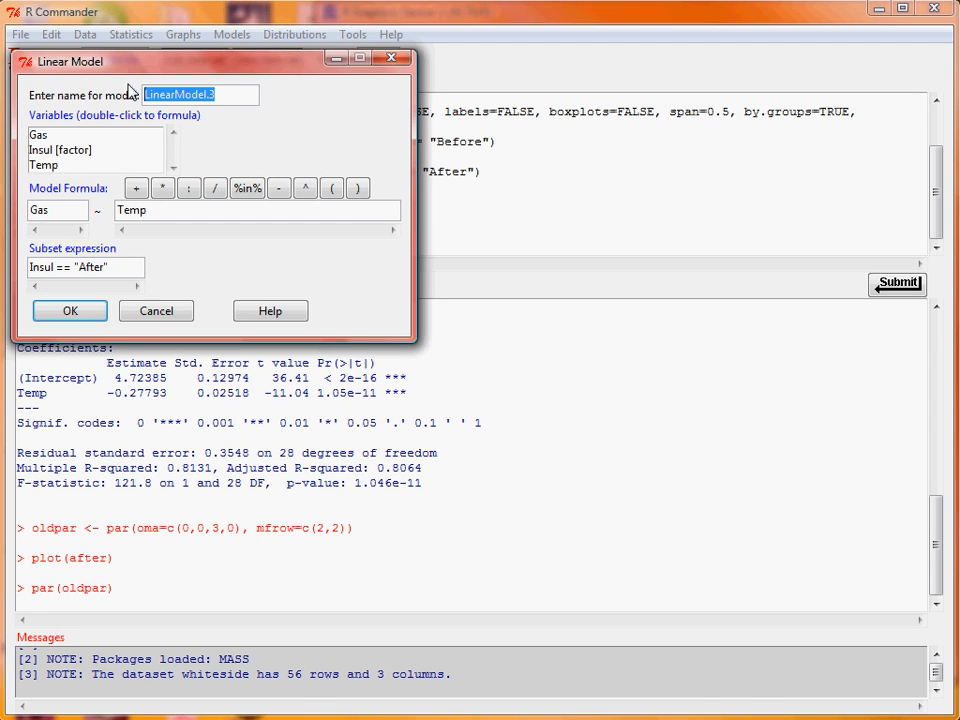
type("gas1")
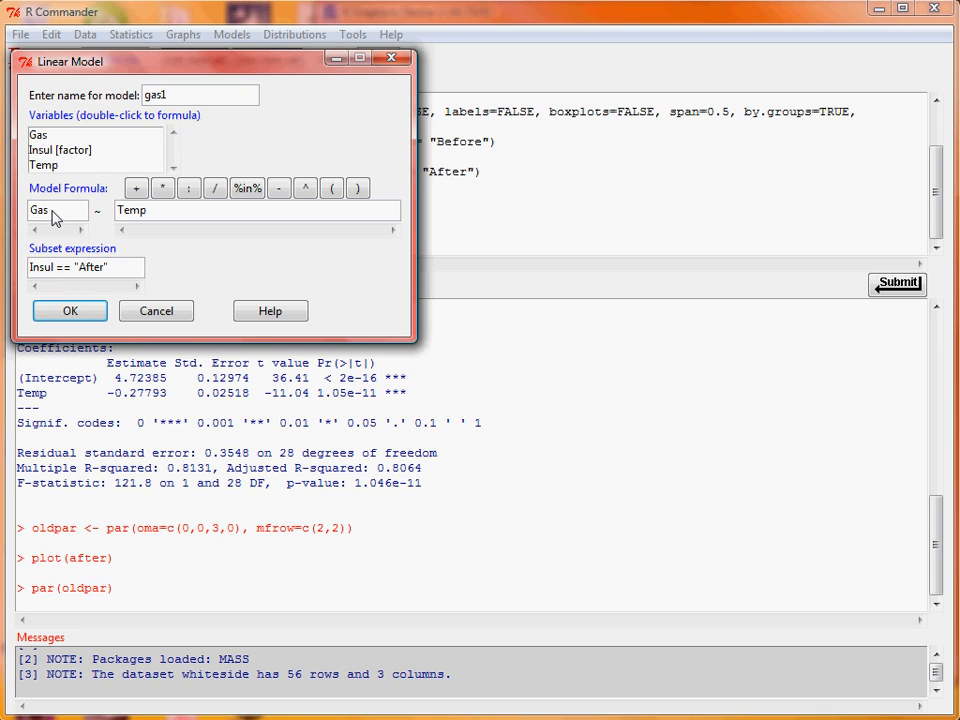
left_click(113, 268)
left_click_drag(113, 268, 5, 275)
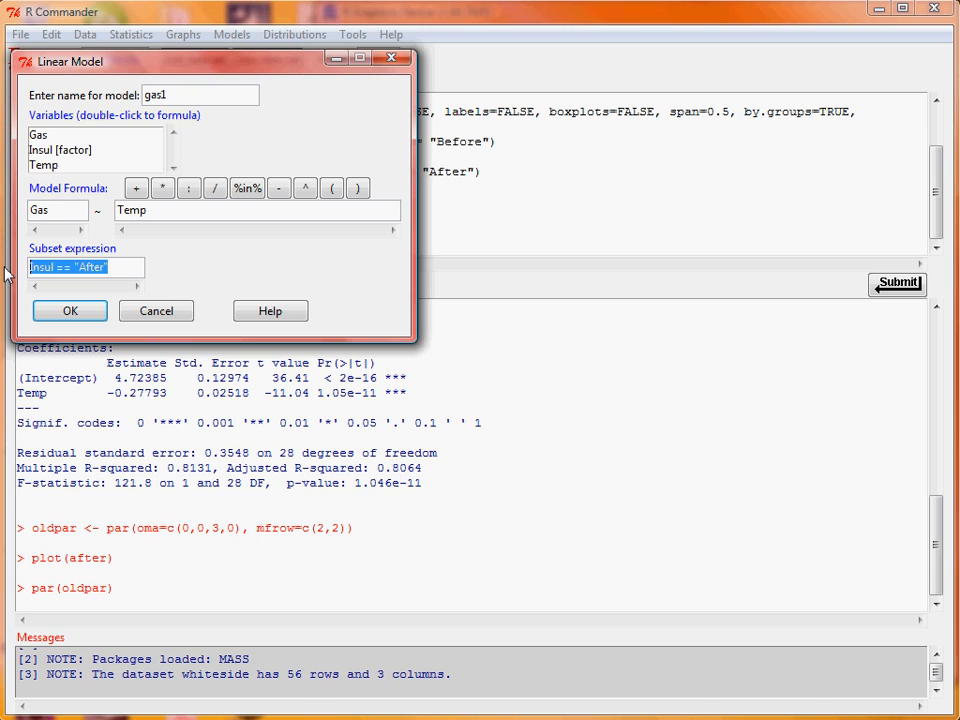
key("Delete")
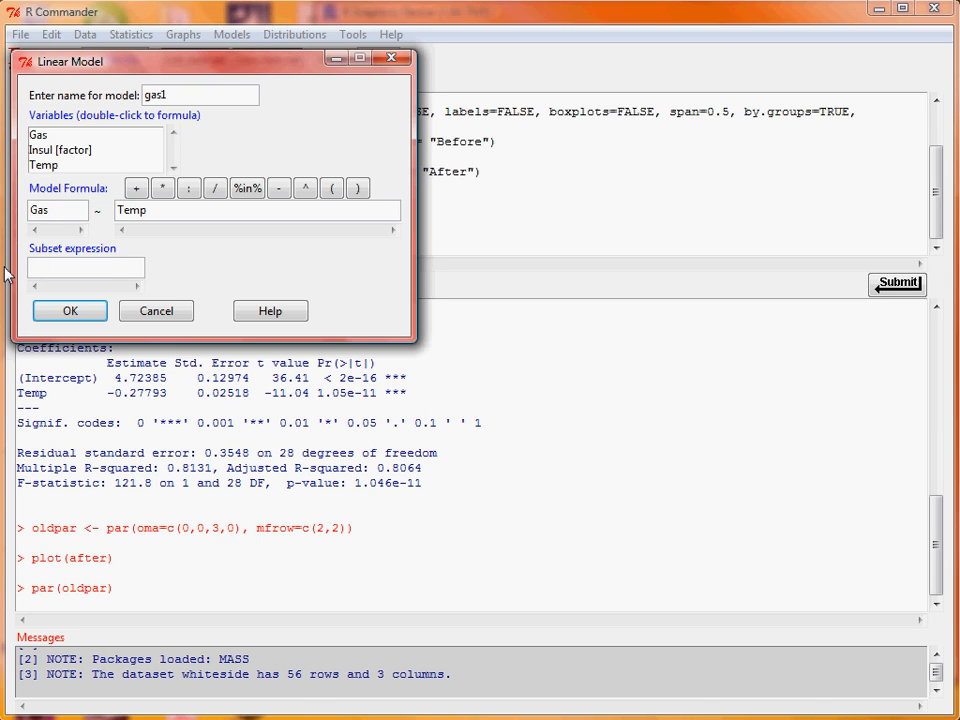
- Set the gas1 model formula to Gas ~ Insul + Temp and fit the model
left_click(118, 211)
type("Insul +")
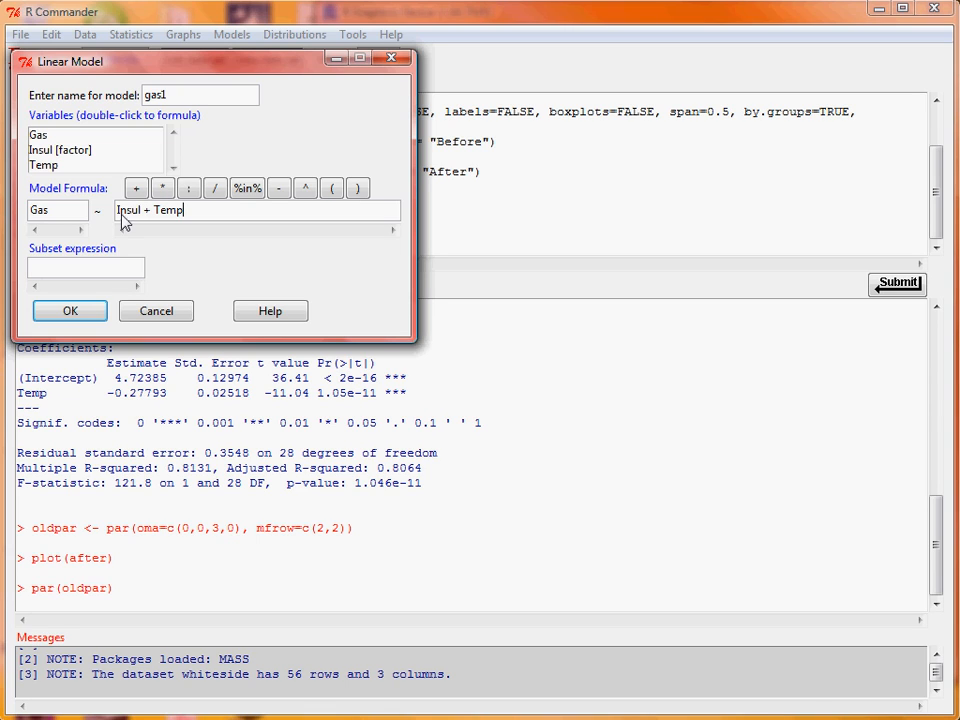
left_click(70, 311)
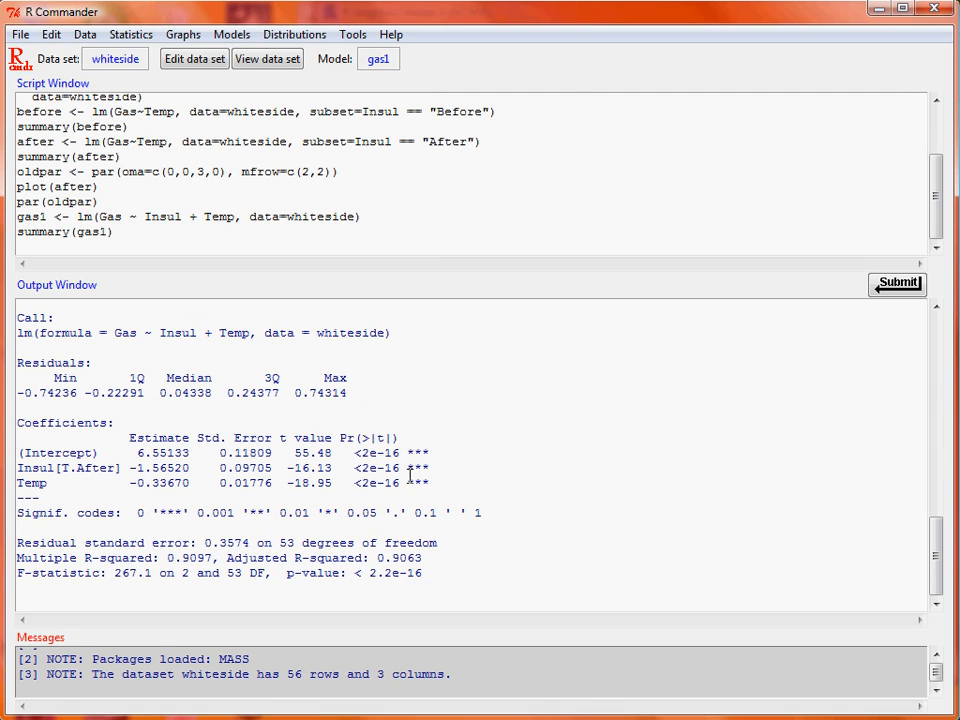
- Fit another linear model named gas2 with the interaction formula Gas ~ Insul + Temp + Insul:Temp
left_click(153, 40)
mouse_move(222, 181)
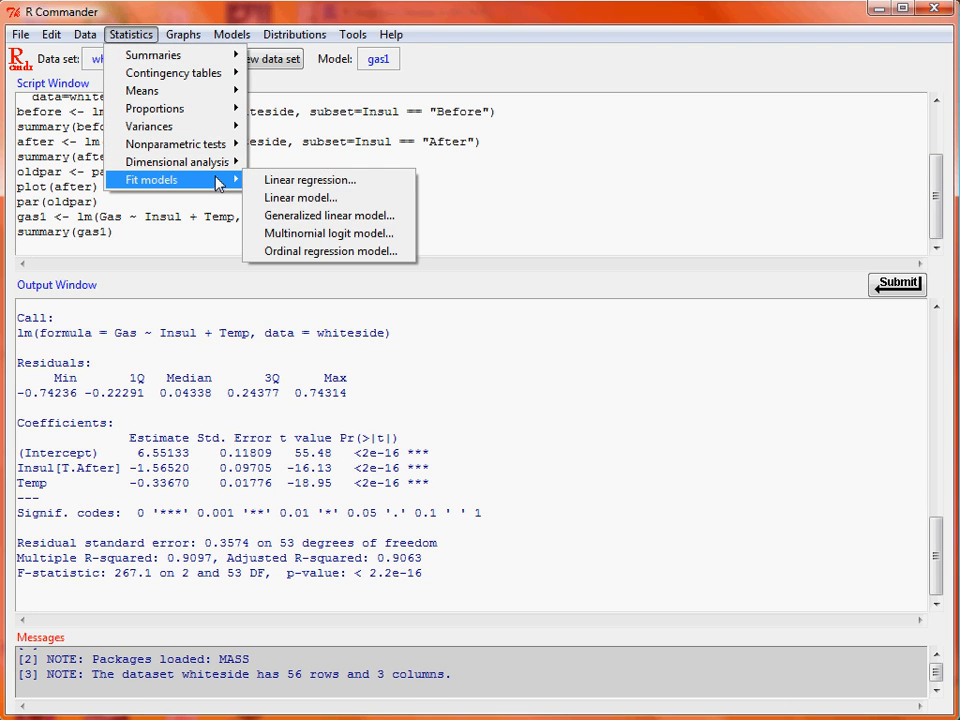
left_click(317, 199)
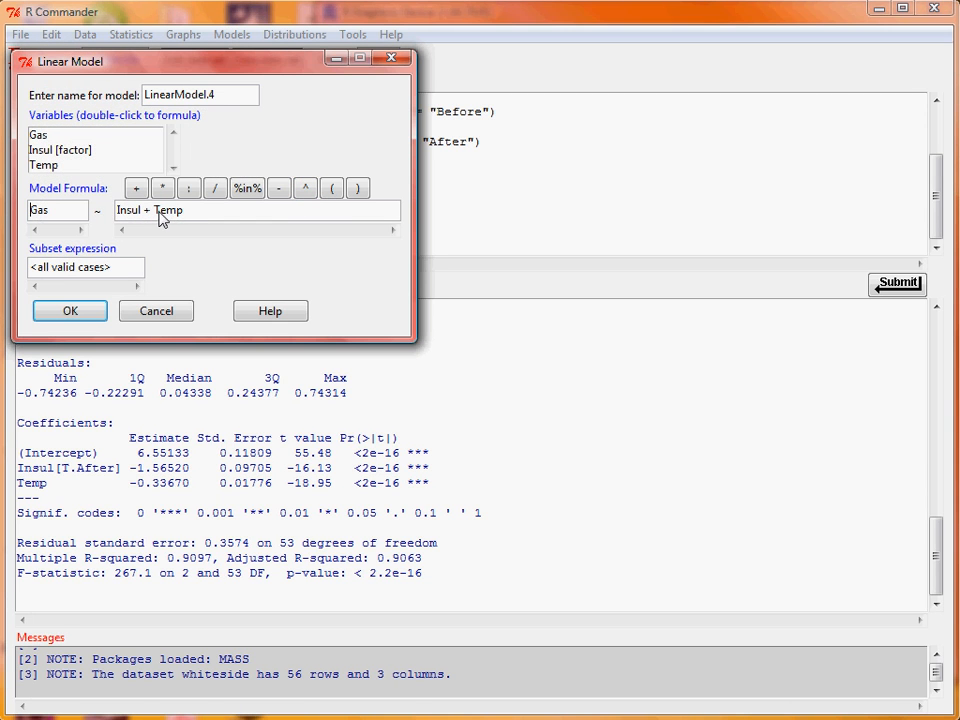
left_click(207, 215)
type("+ Insul:Temp")
left_click_drag(238, 94, 120, 100)
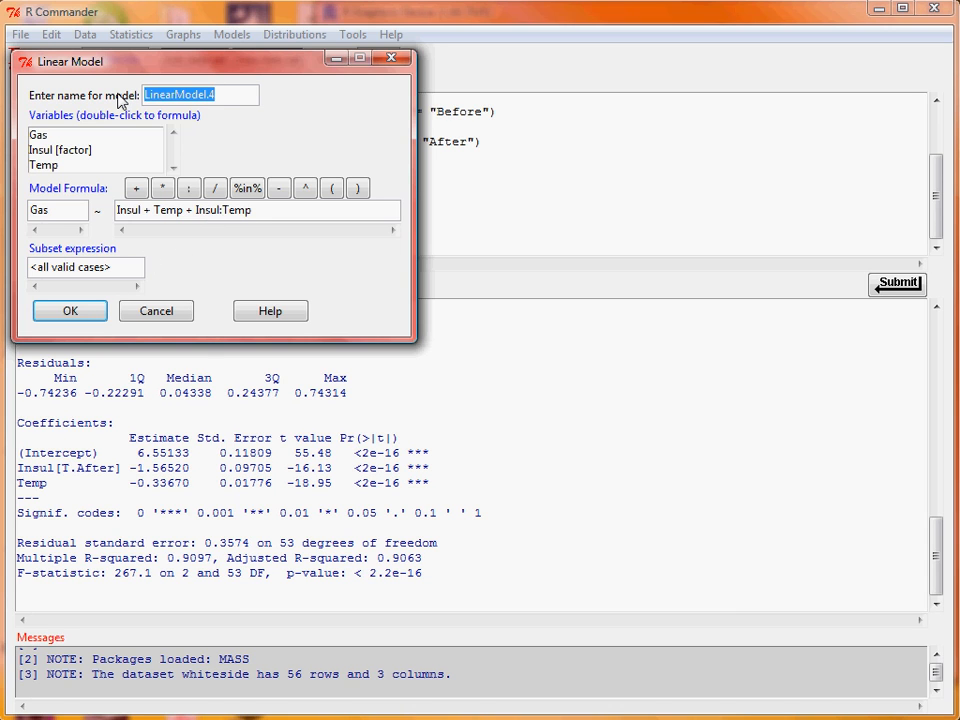
type("gas2")
left_click(84, 316)
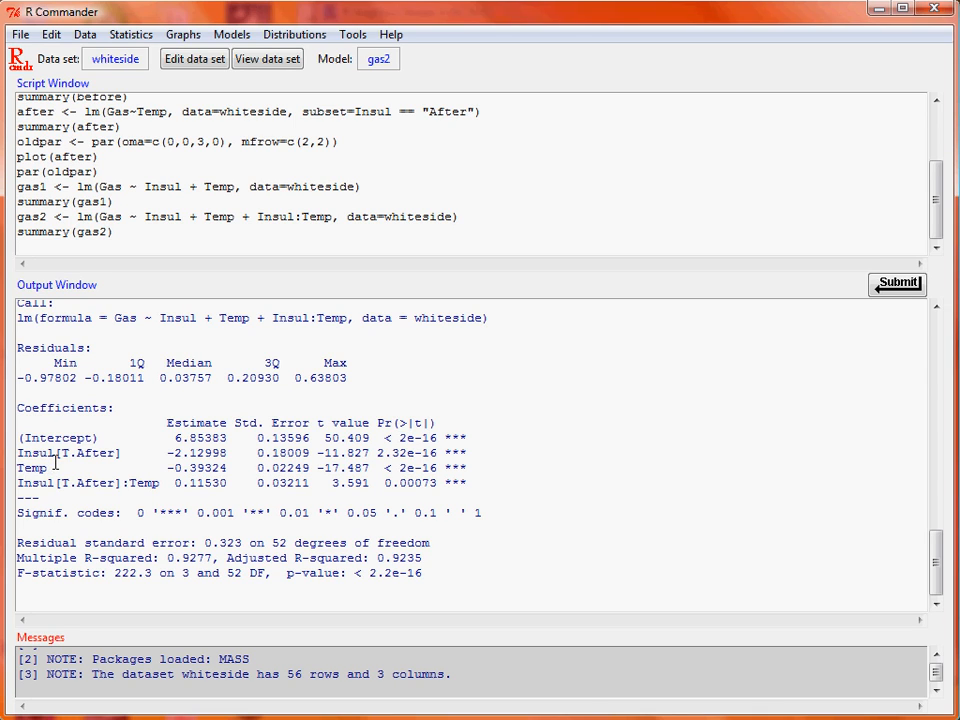
- Compare the two fitted models in a hypothesis test, with gas2 as the first model and gas1 as the second
left_click(285, 453)
mouse_move(935, 572)
left_mouse_down()
mouse_move(931, 381)
mouse_move(933, 590)
left_mouse_up()
left_click(287, 453)
left_click(219, 37)
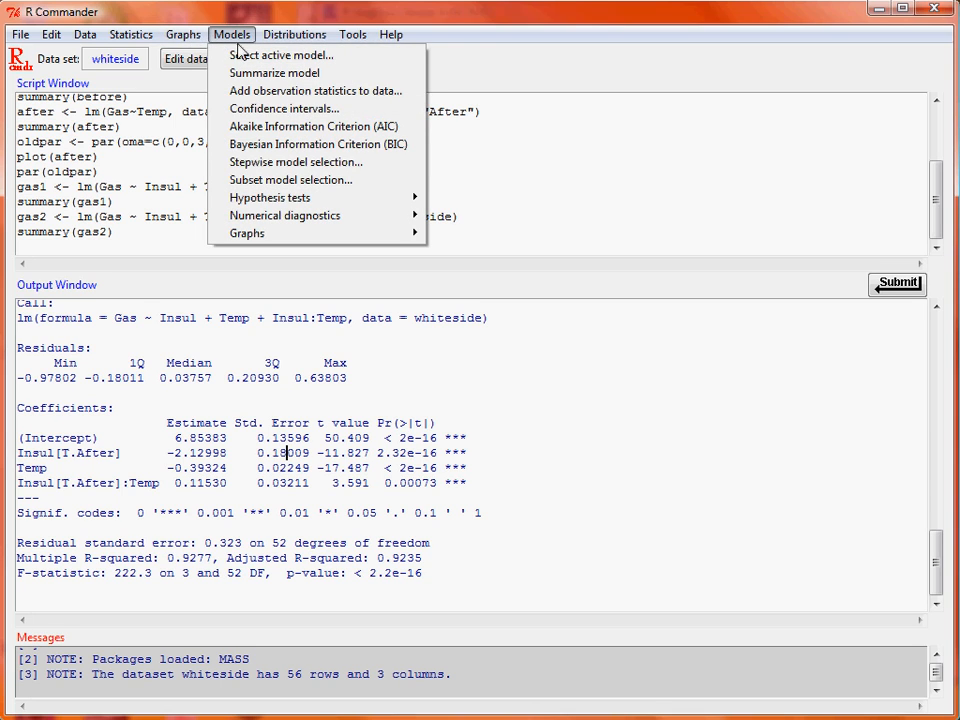
mouse_move(358, 200)
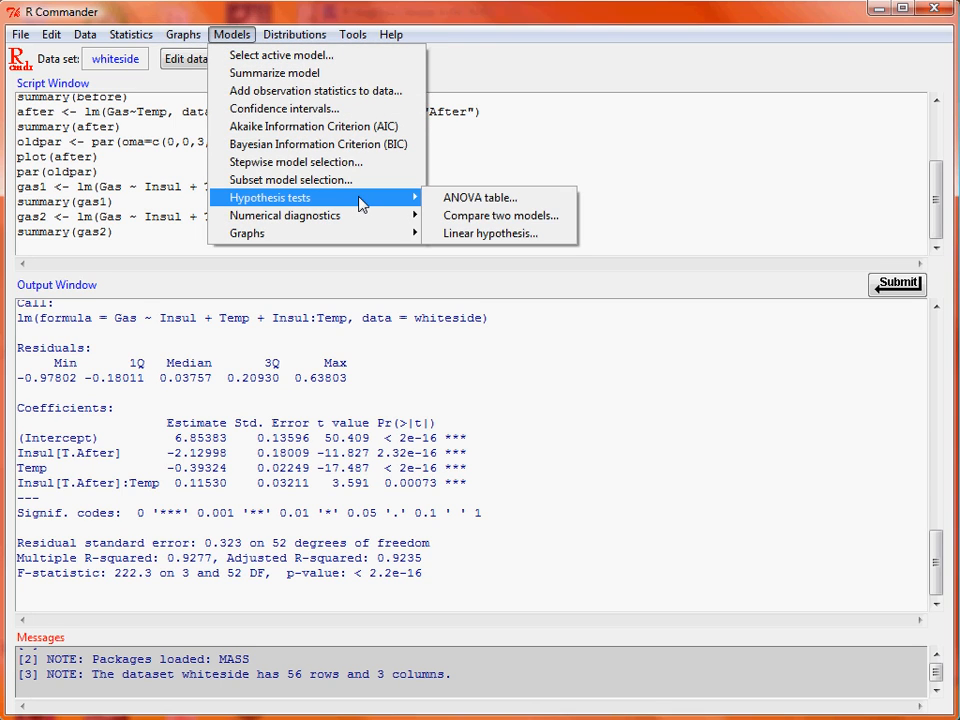
left_click(552, 218)
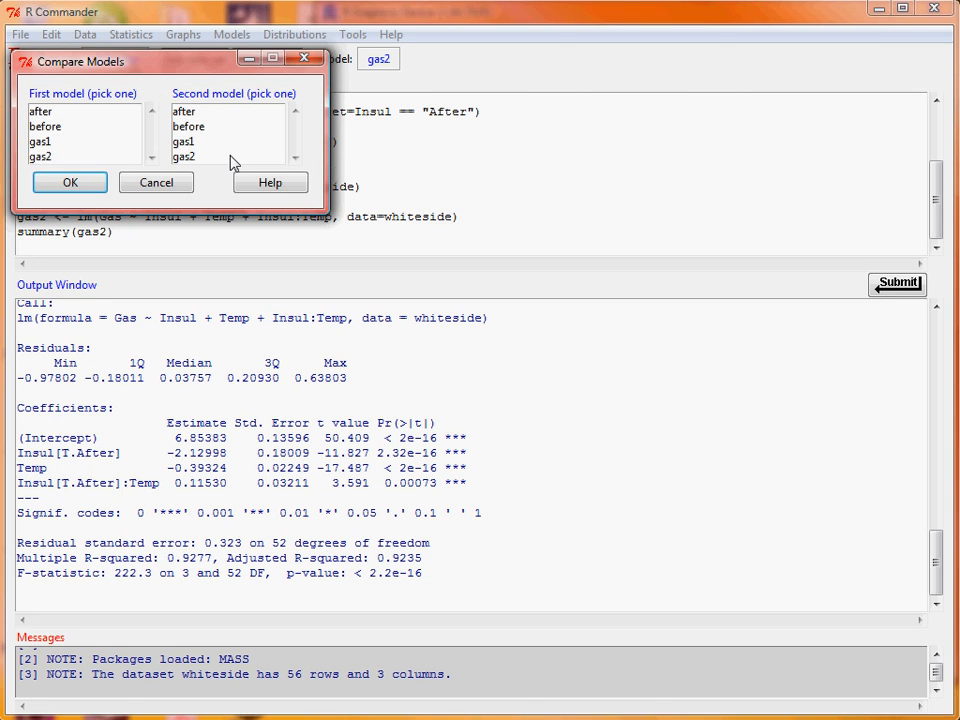
left_click(110, 157)
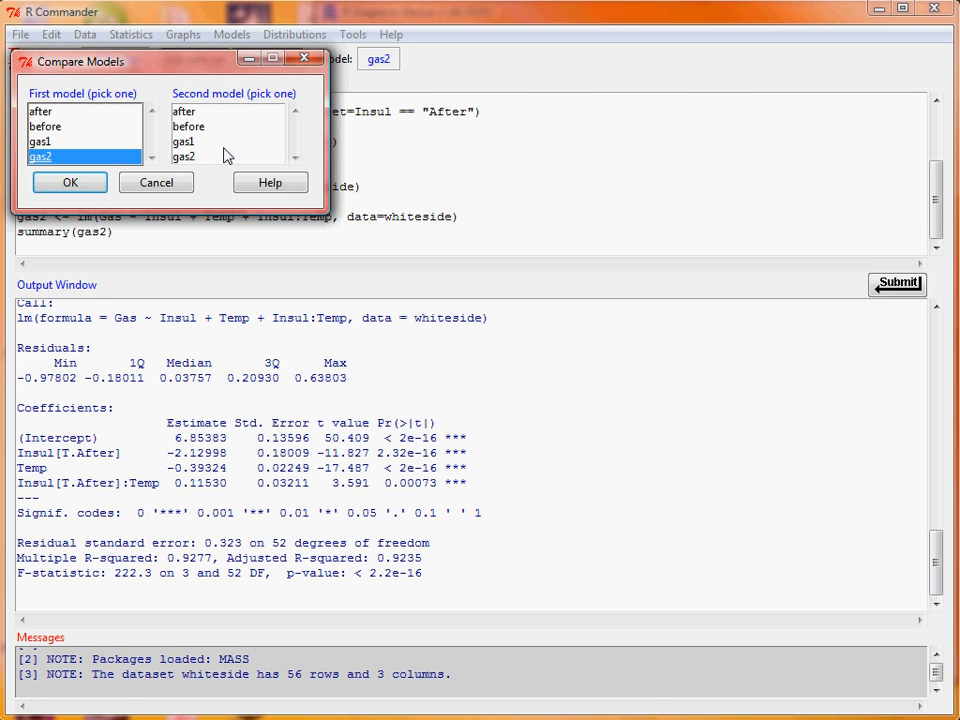
left_click(228, 145)
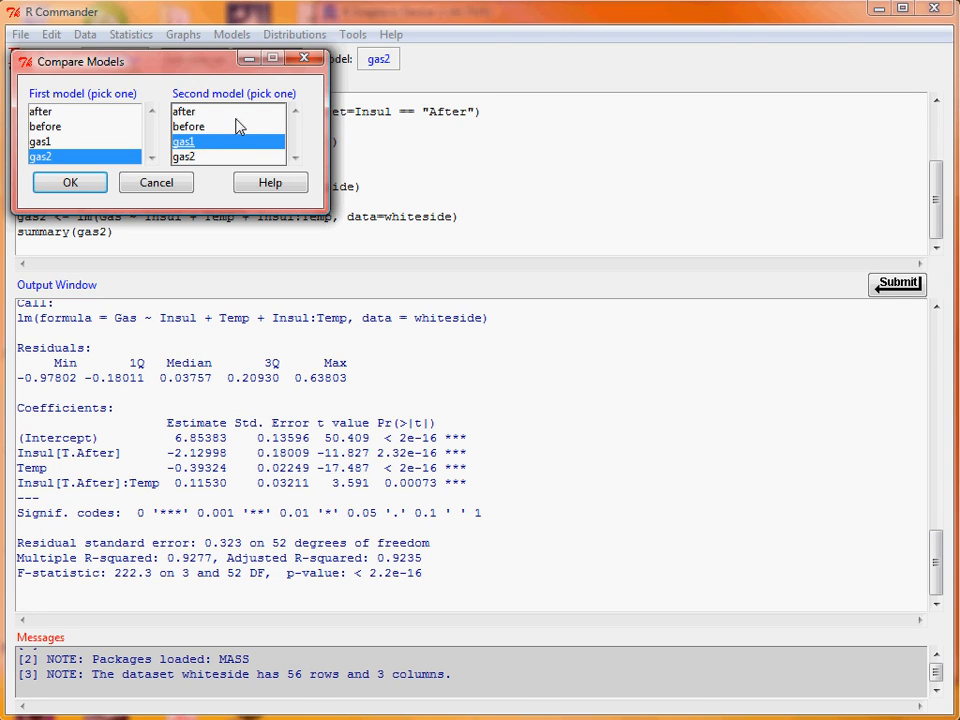
left_click(72, 184)
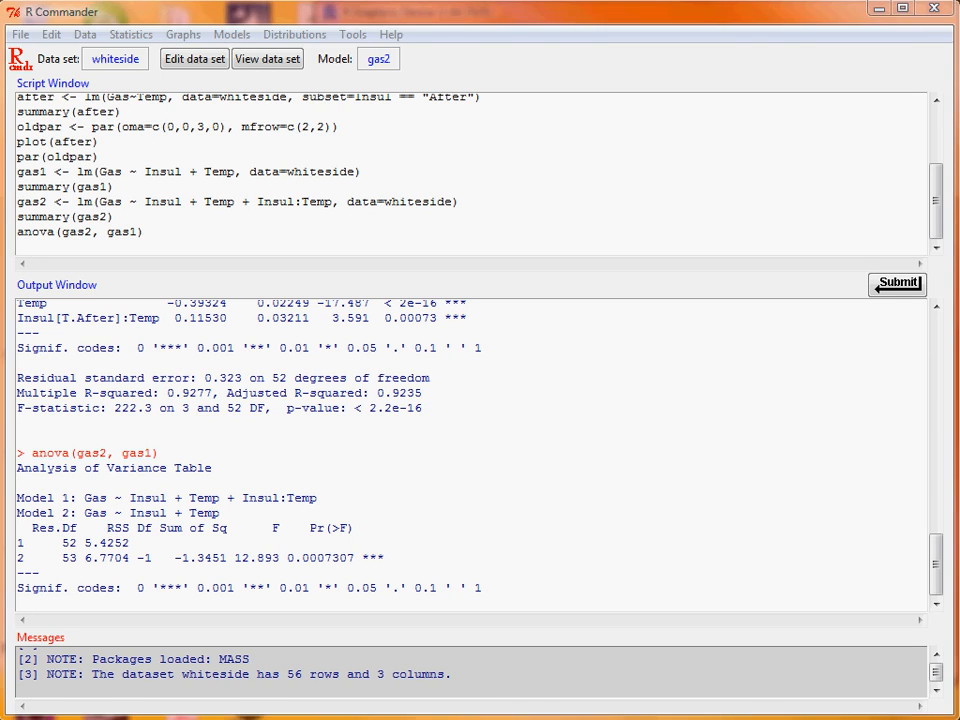
- Put away the PDF title slide, return to R Commander, and load the MASS package
key("alt+Tab")
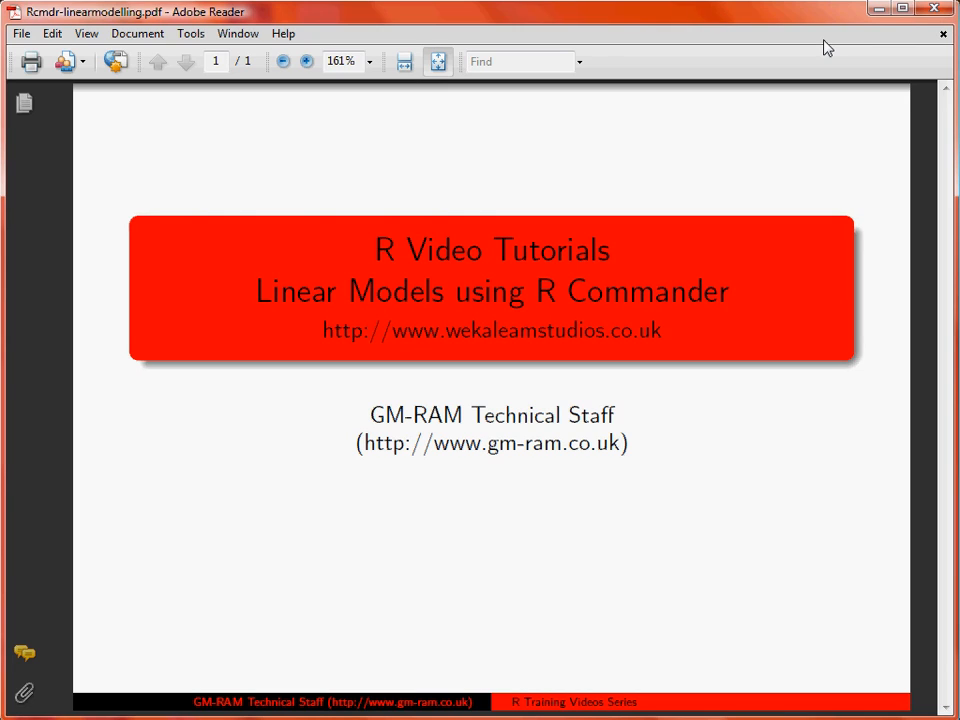
left_click(878, 9)
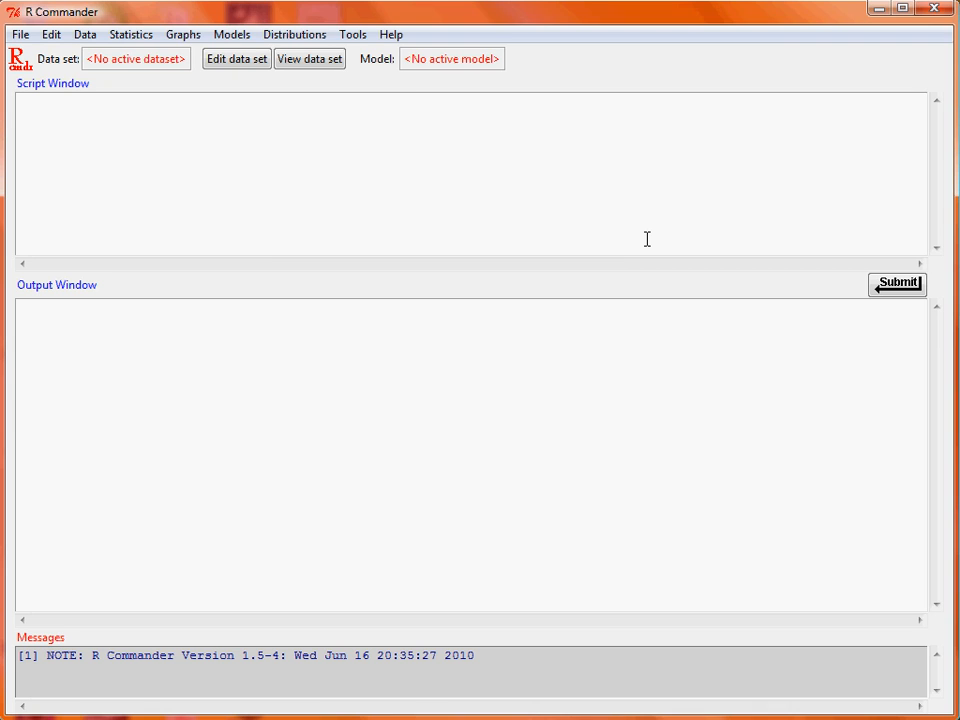
left_click(356, 34)
left_click(368, 57)
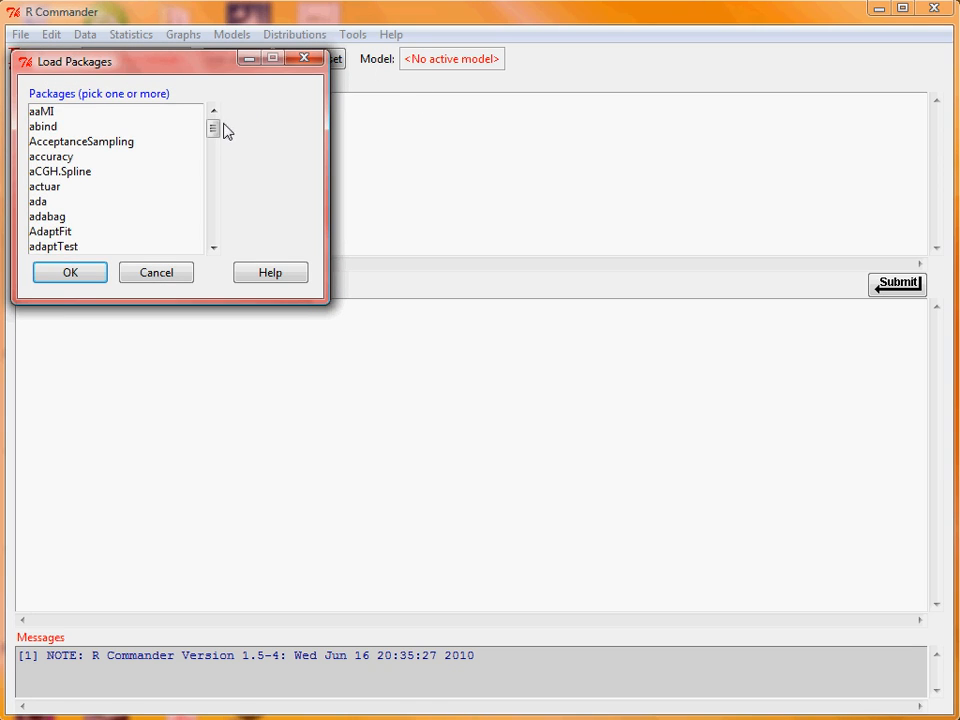
left_click_drag(224, 128, 223, 193)
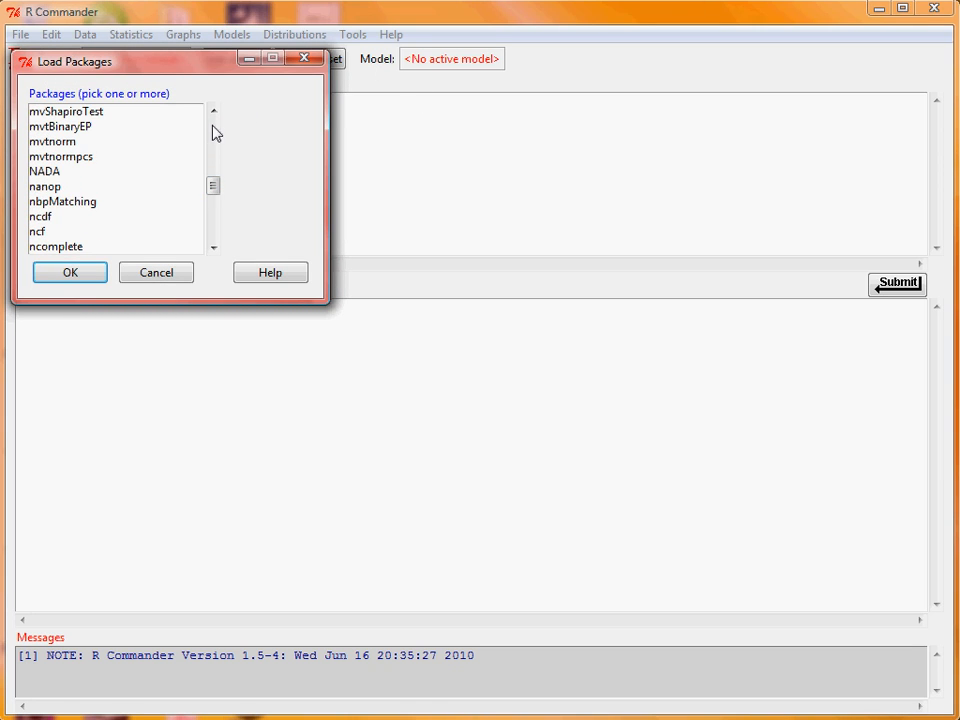
scroll(216, 132, "up", 10)
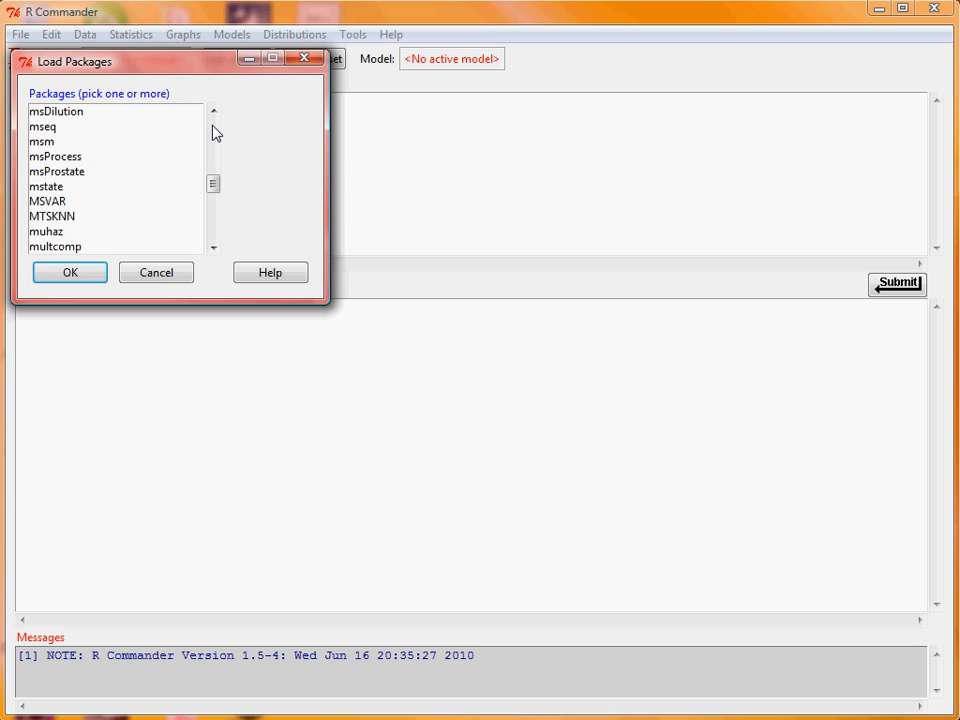
scroll(216, 132, "up", 15)
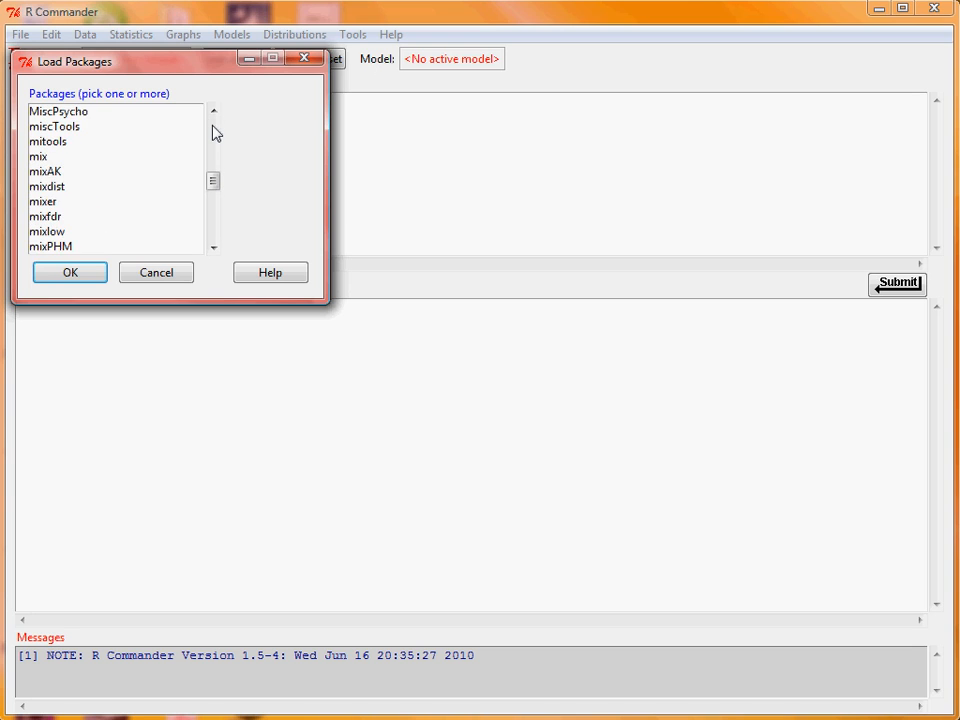
scroll(216, 132, "up", 15)
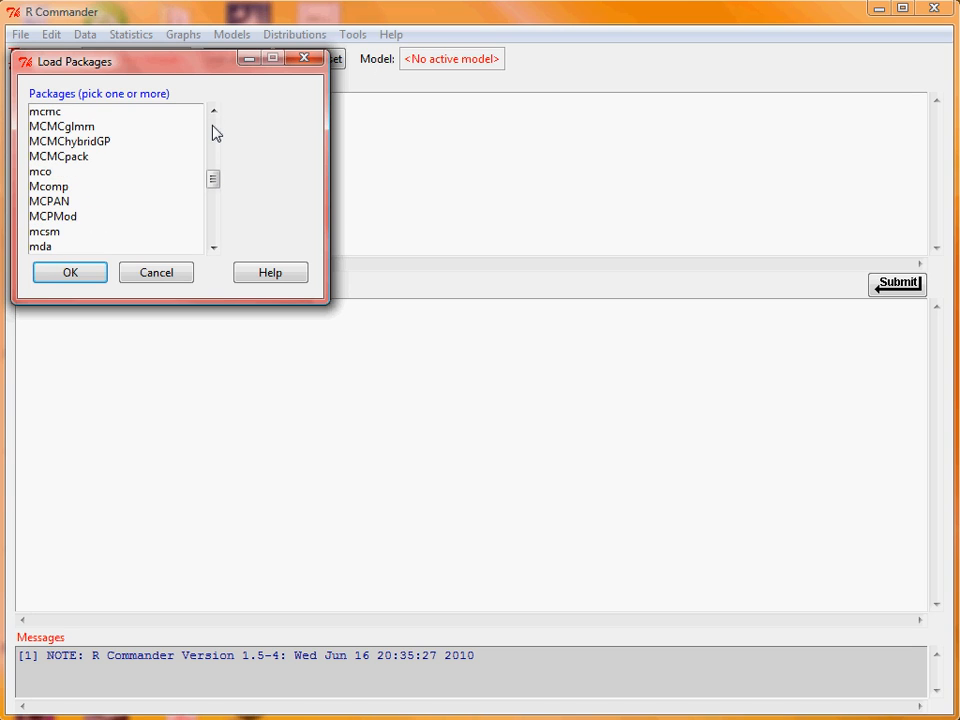
scroll(216, 132, "up", 10)
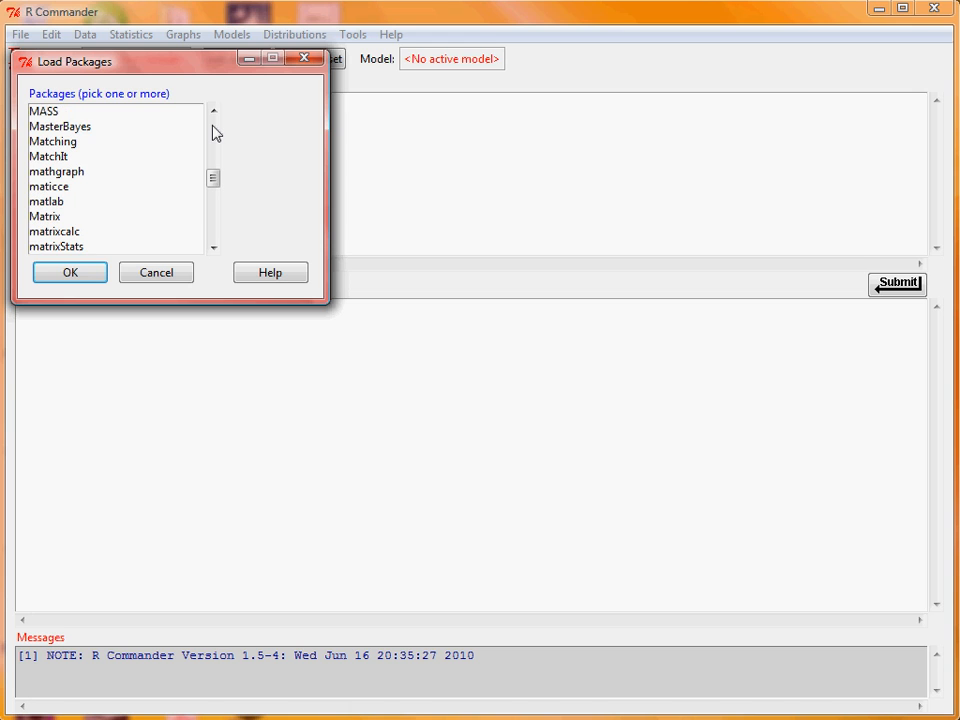
left_click(60, 111)
left_click(72, 276)
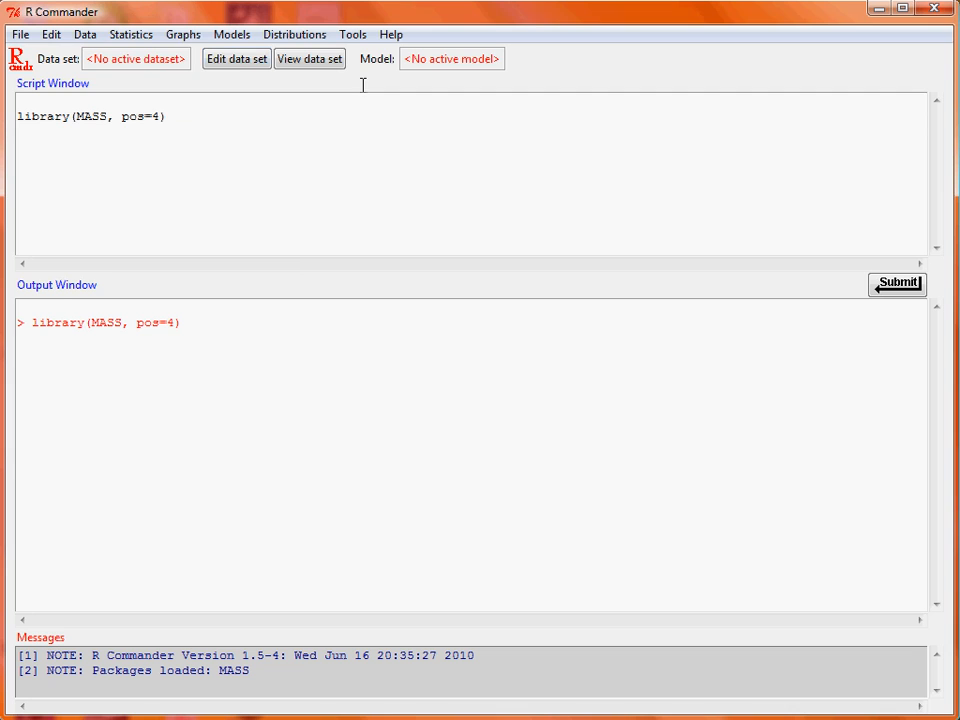
- Read the whiteside data set from the attached MASS package and view its rows
left_click(85, 34)
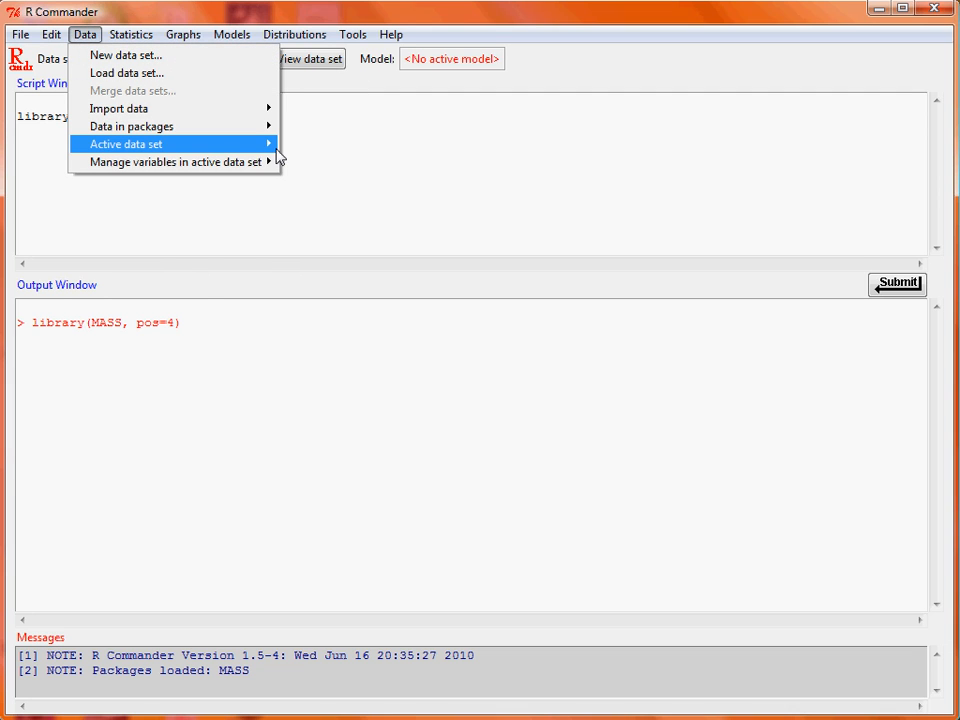
mouse_move(266, 128)
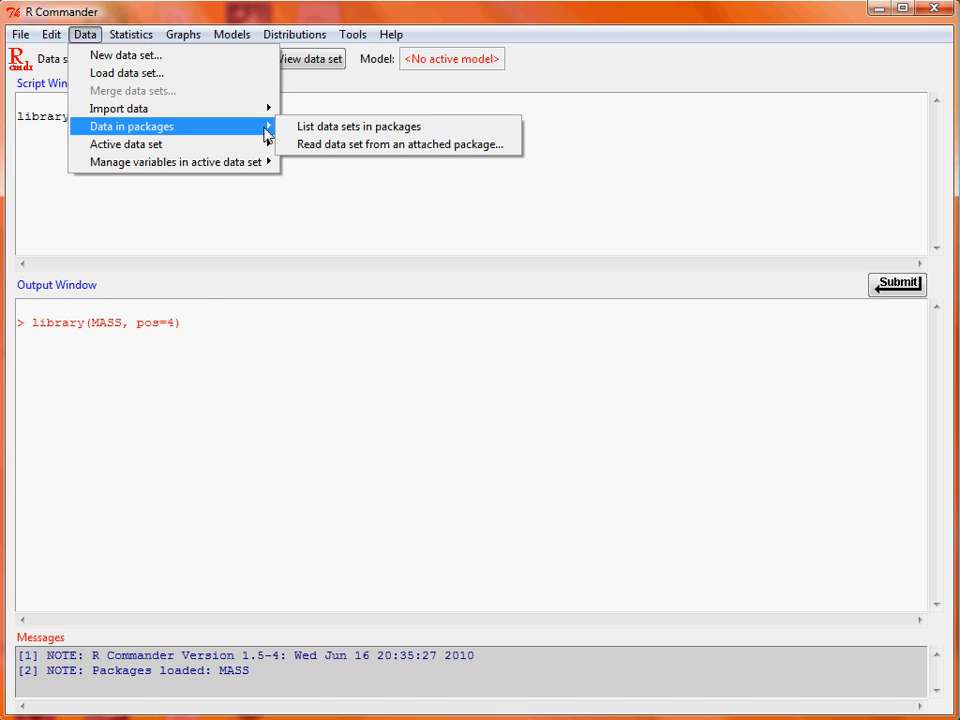
left_click(505, 148)
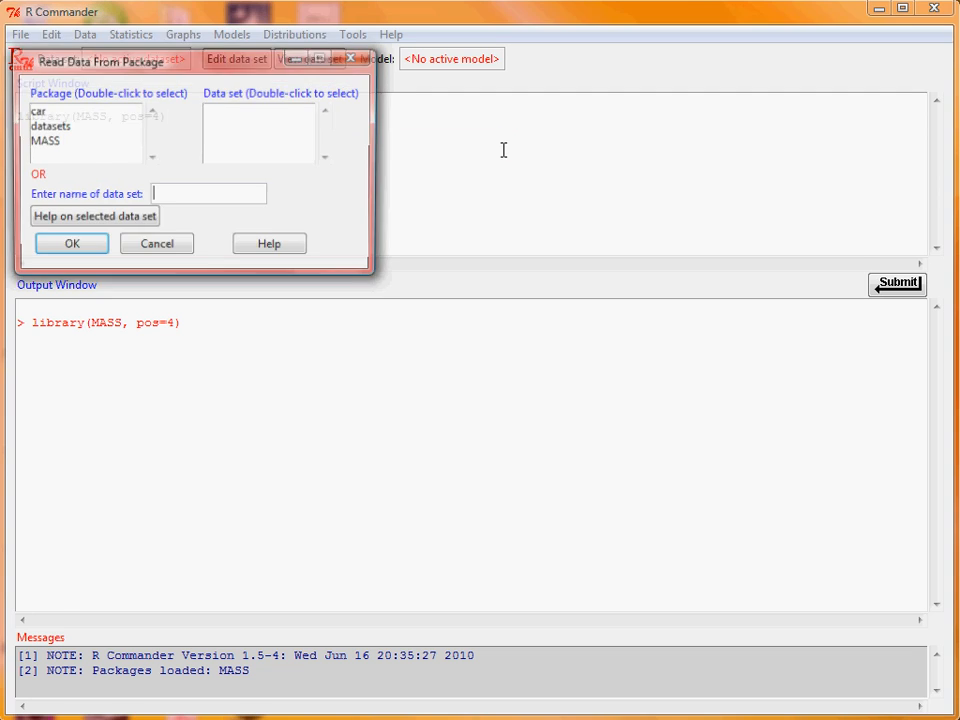
double_click(85, 143)
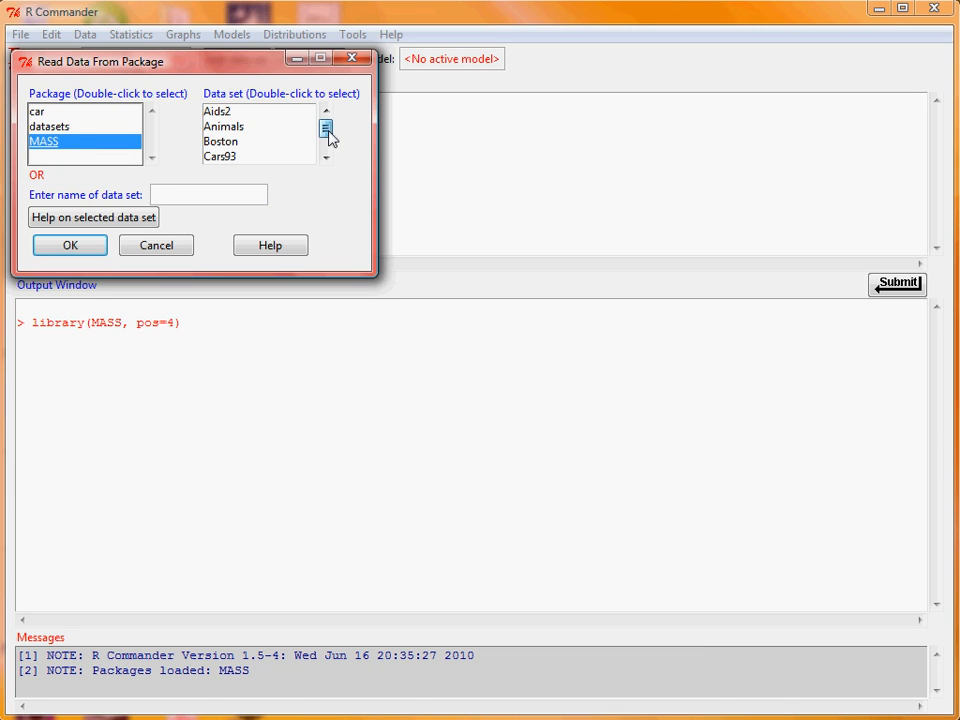
left_click_drag(326, 130, 289, 167)
left_click(270, 144)
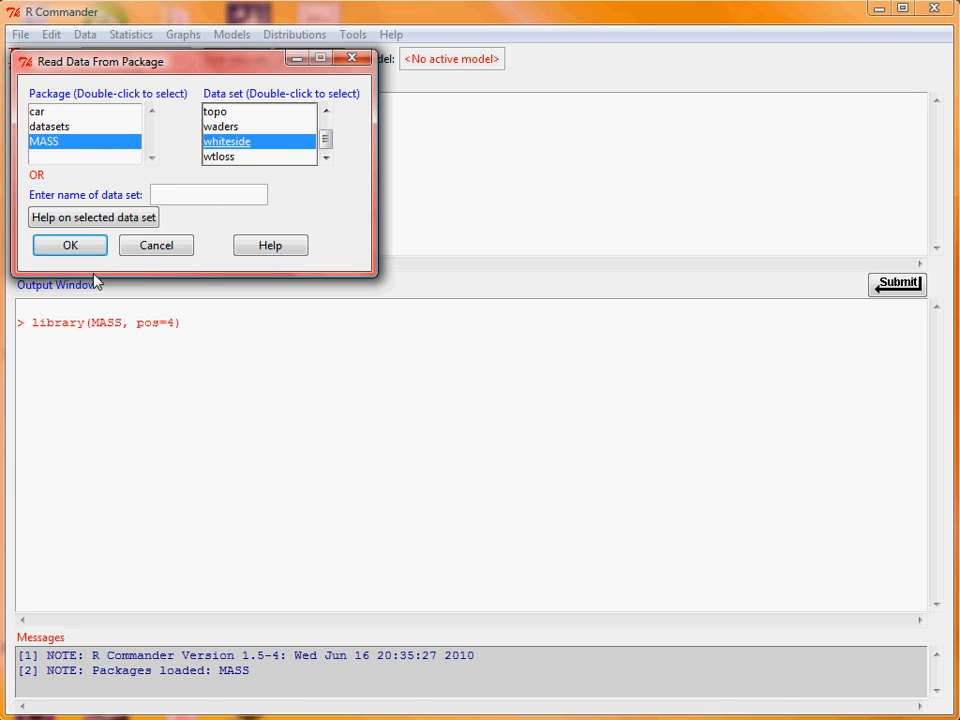
left_click(71, 249)
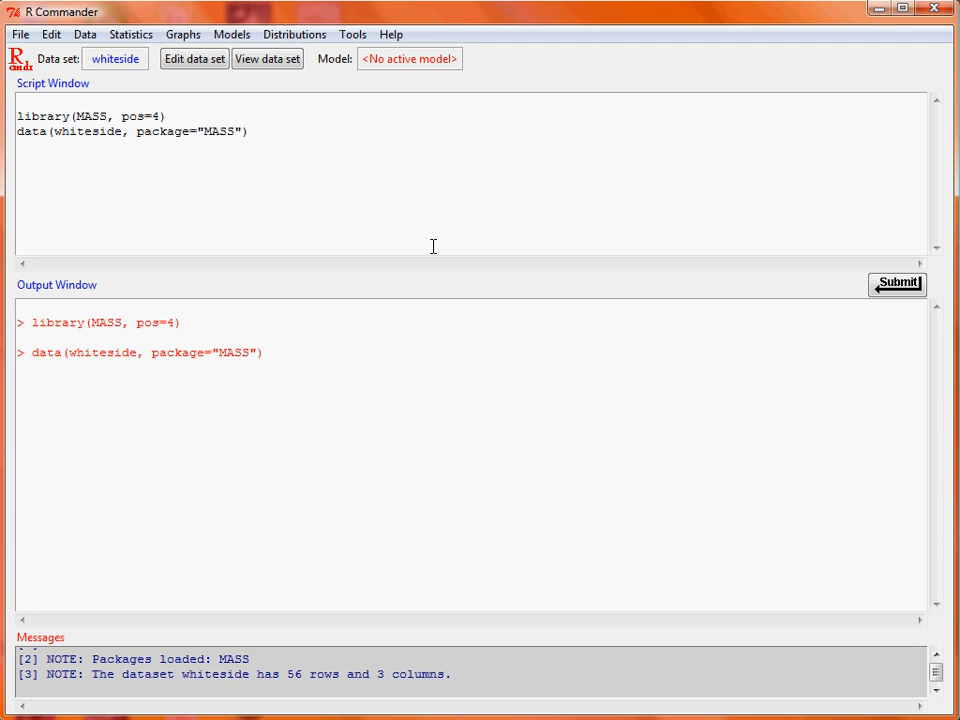
left_click(272, 60)
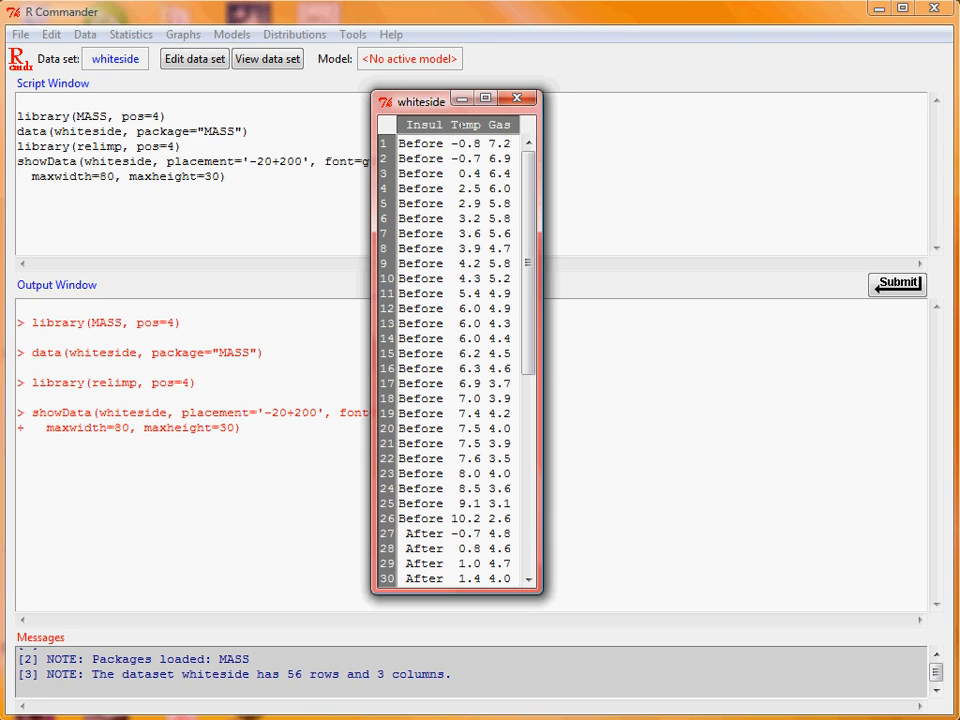
left_click(528, 99)
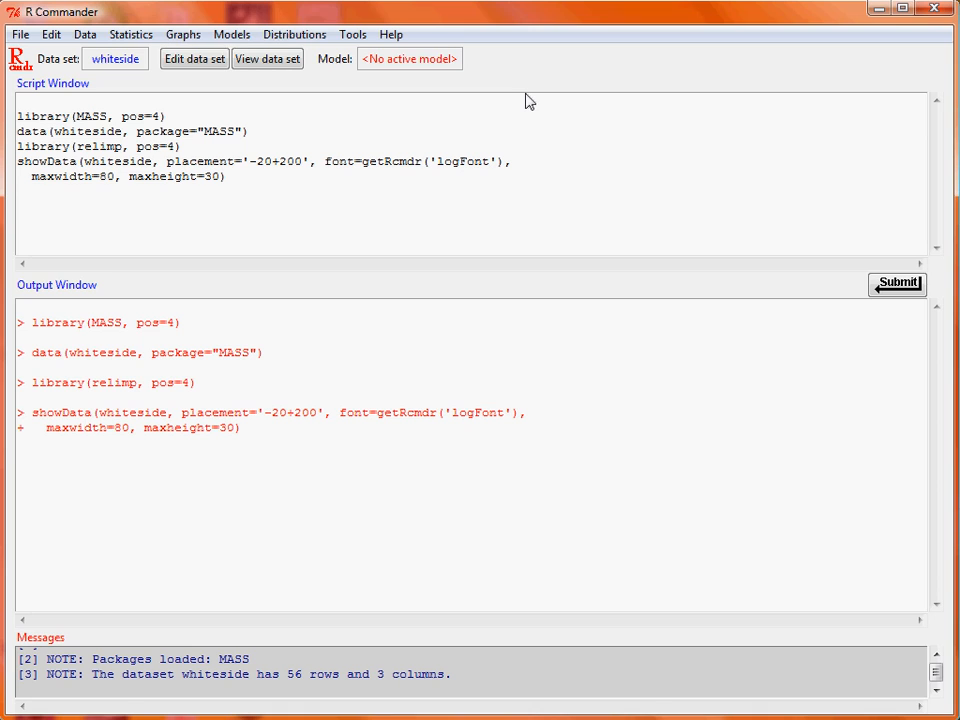
- Set up a scatterplot with Temp as x-variable and Gas as y-variable, without marginal boxplots or a smooth line
left_click(176, 38)
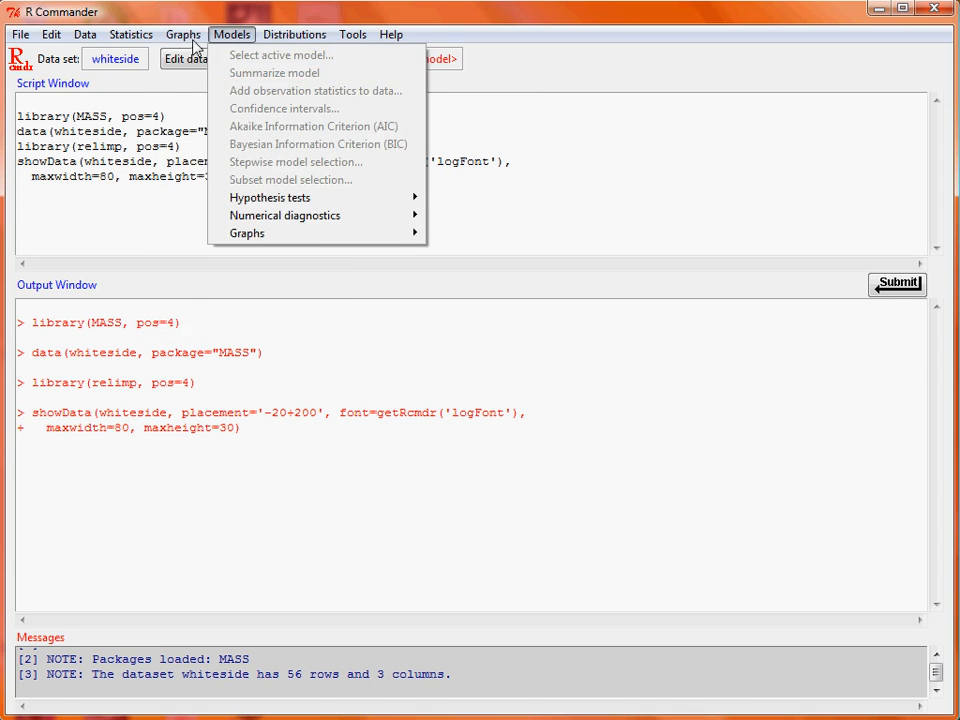
left_click(246, 163)
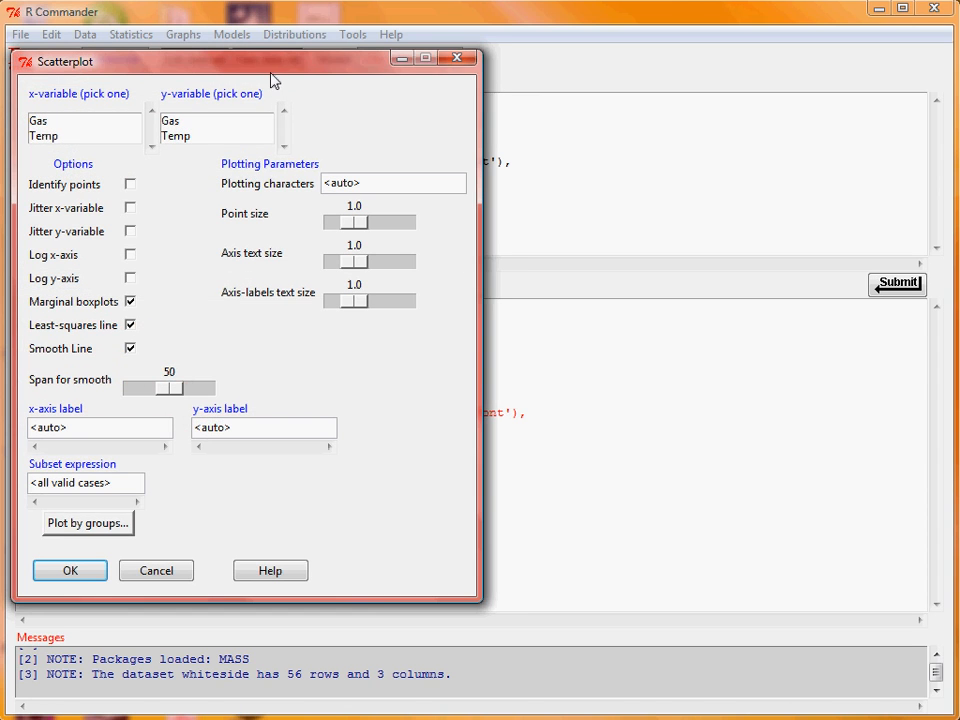
left_click_drag(273, 66, 462, 92)
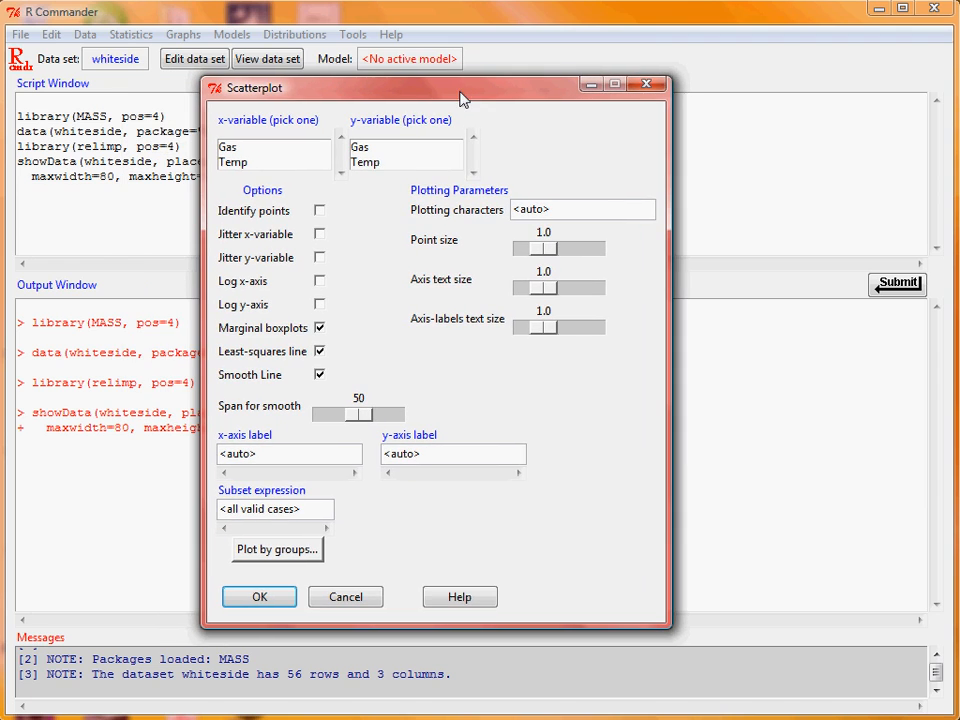
left_click(283, 163)
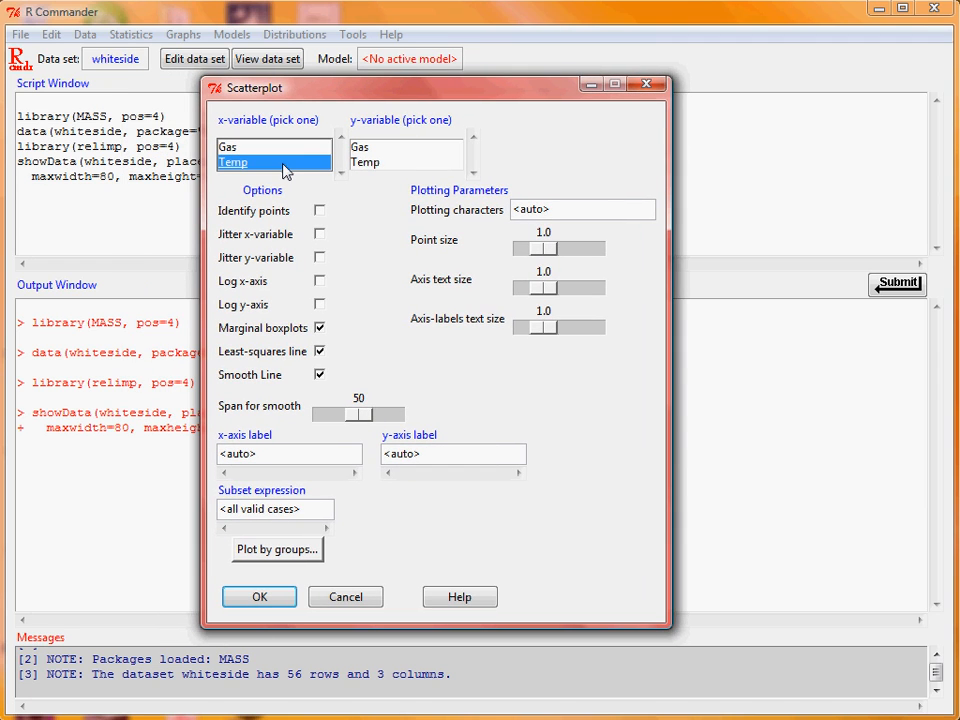
left_click(402, 149)
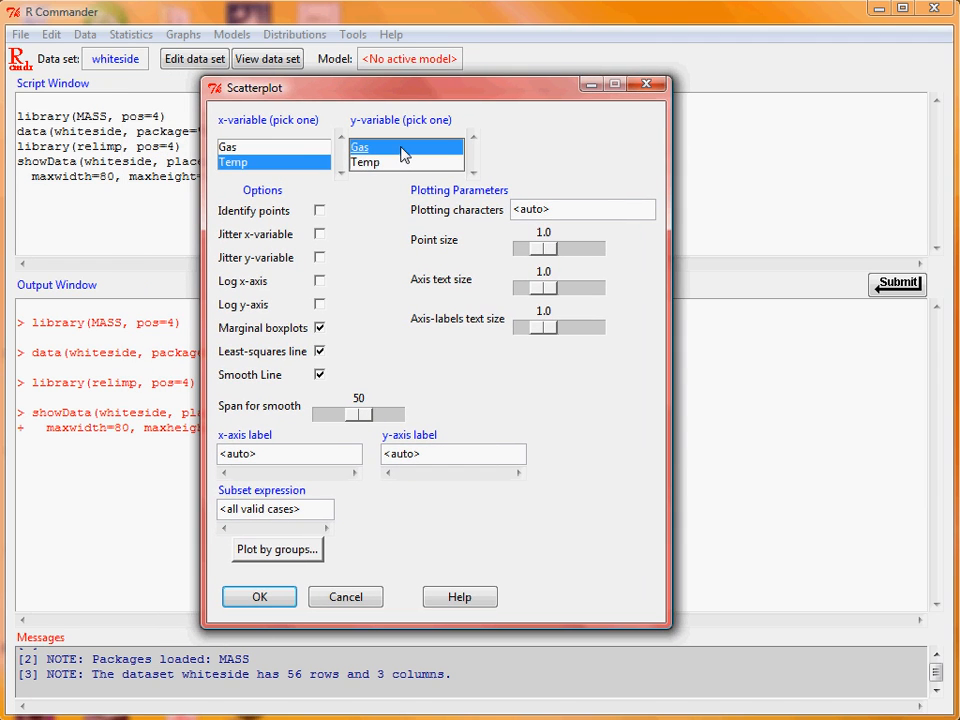
left_click(319, 329)
left_click(320, 376)
- Group the scatterplot and its least-squares lines by Insul, generate the plot, and return to the R Commander window
left_click(308, 551)
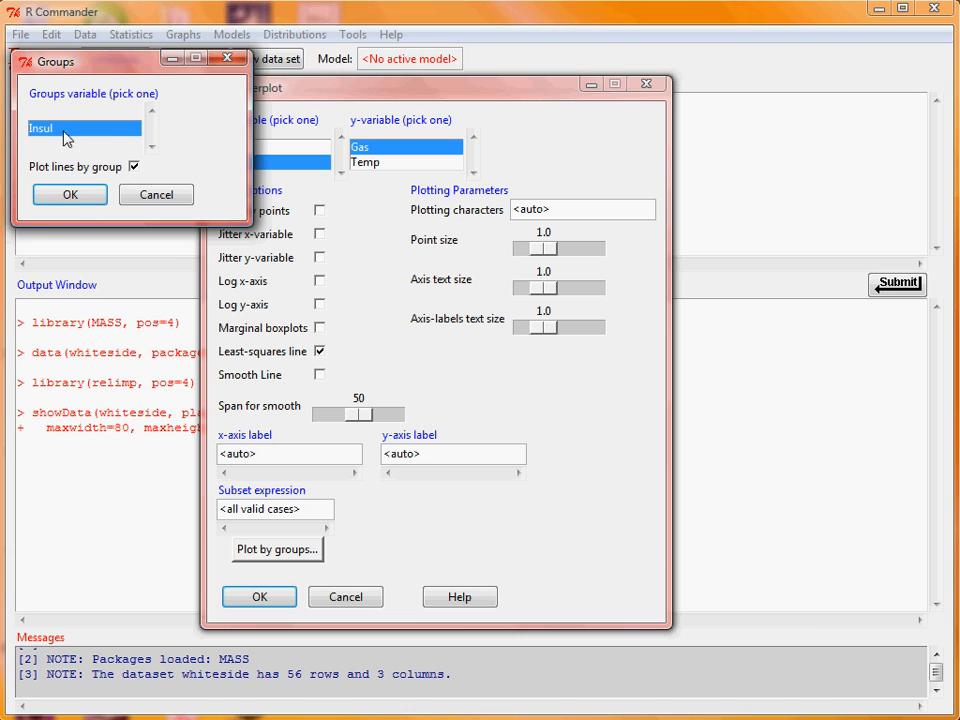
left_click(72, 198)
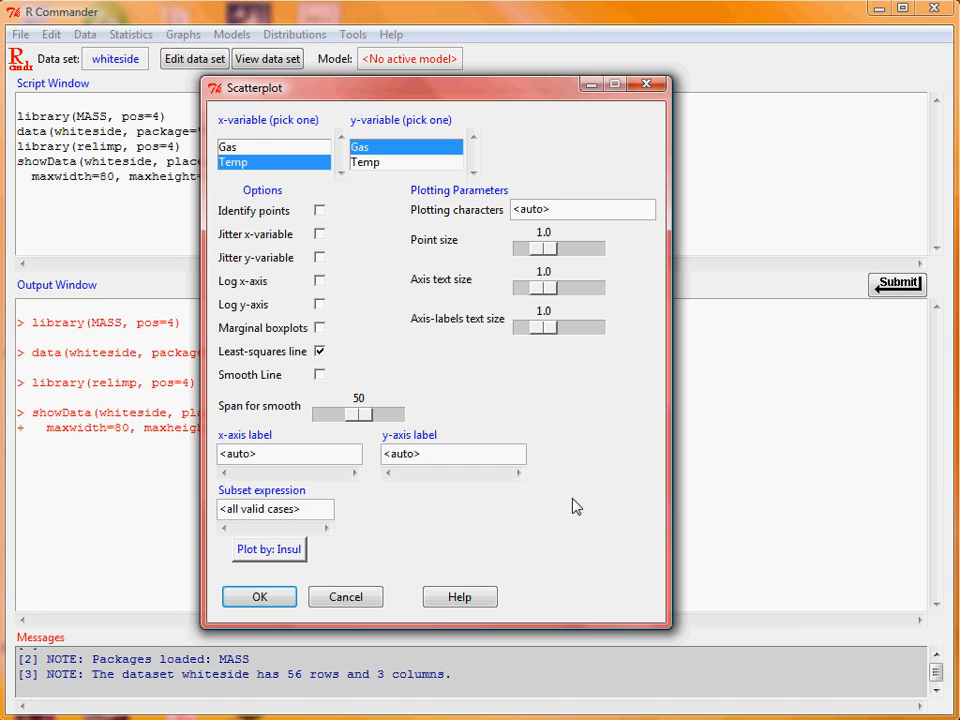
left_click(270, 605)
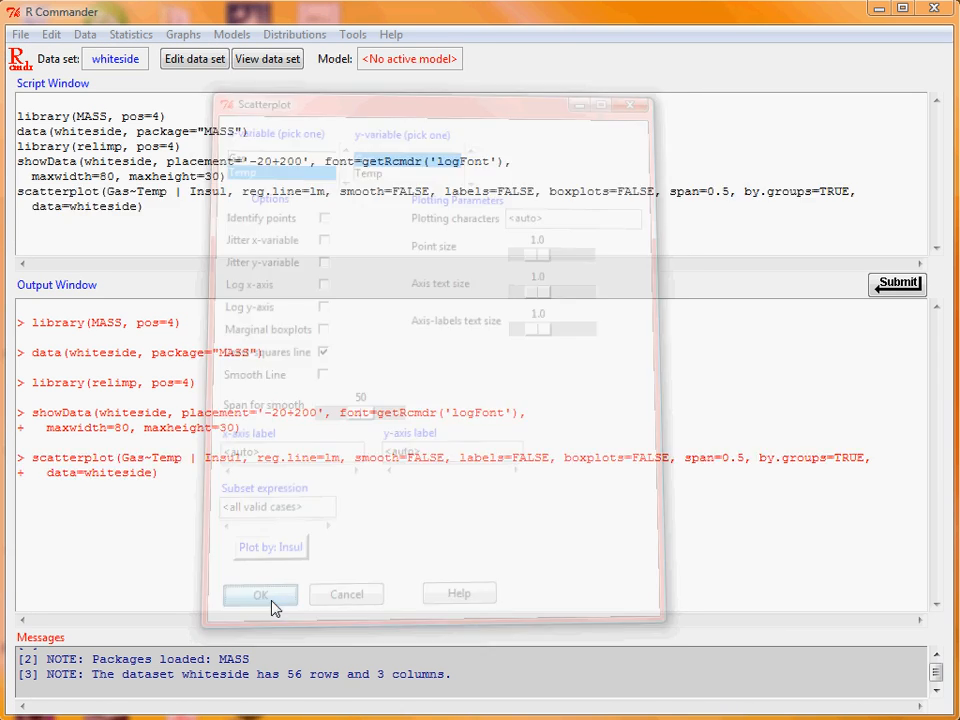
left_click_drag(615, 24, 549, 19)
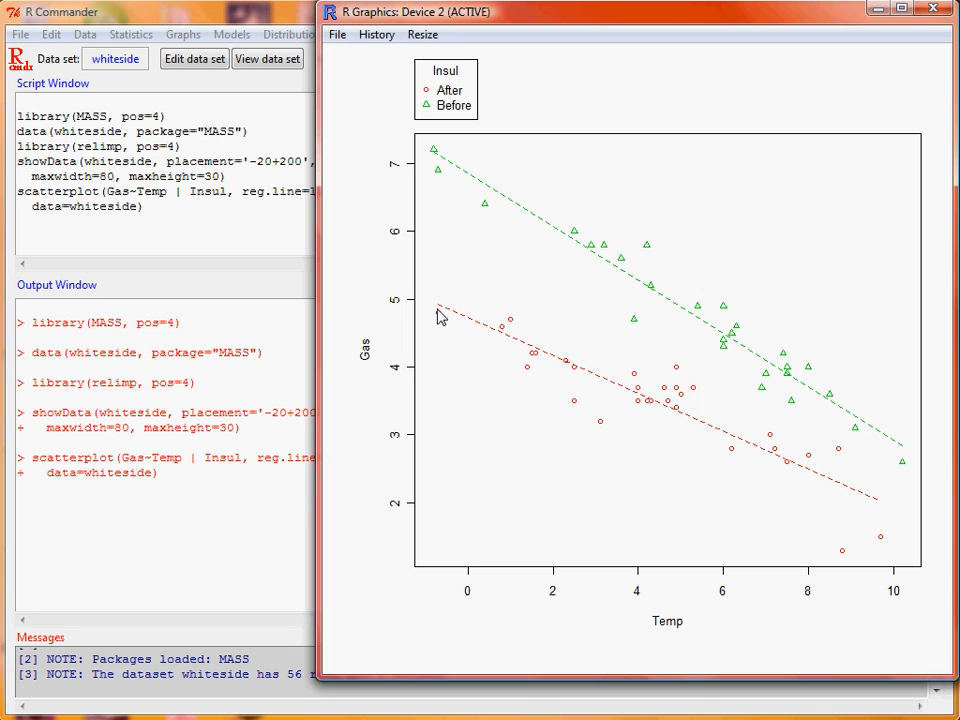
left_click(237, 8)
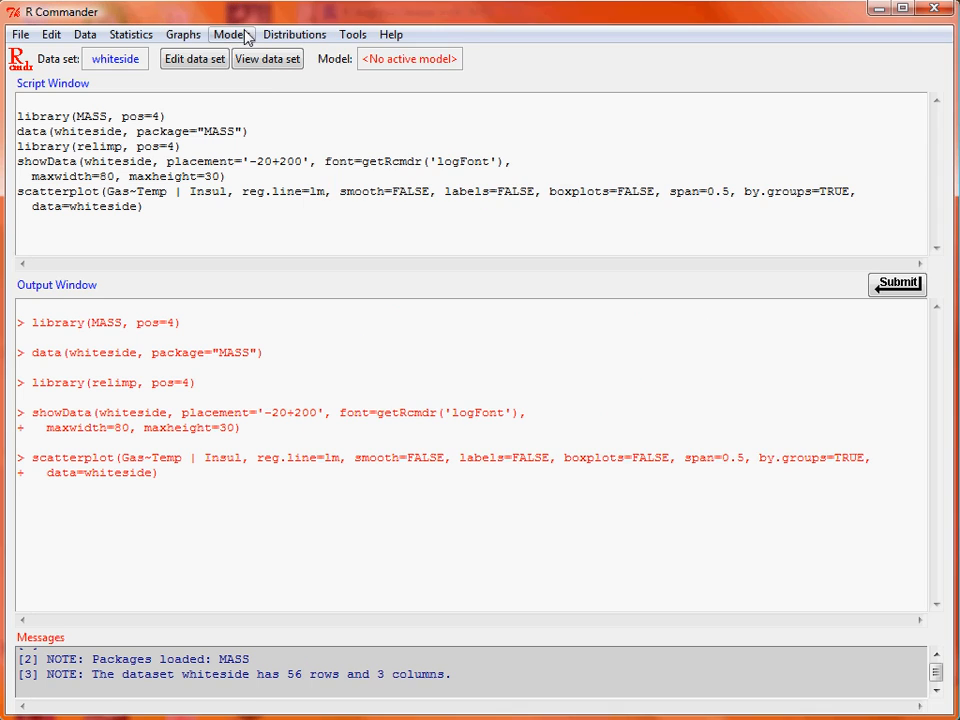
- Set up a linear regression named before, with Gas as the response variable and Temp as the explanatory variable
left_click(243, 34)
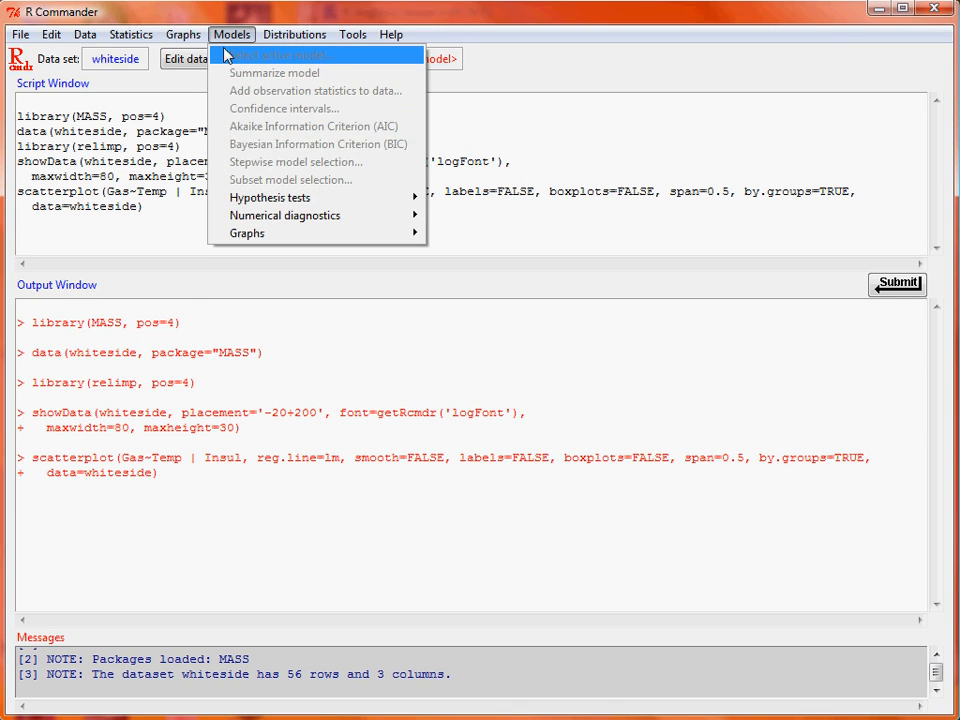
mouse_move(146, 38)
mouse_move(212, 190)
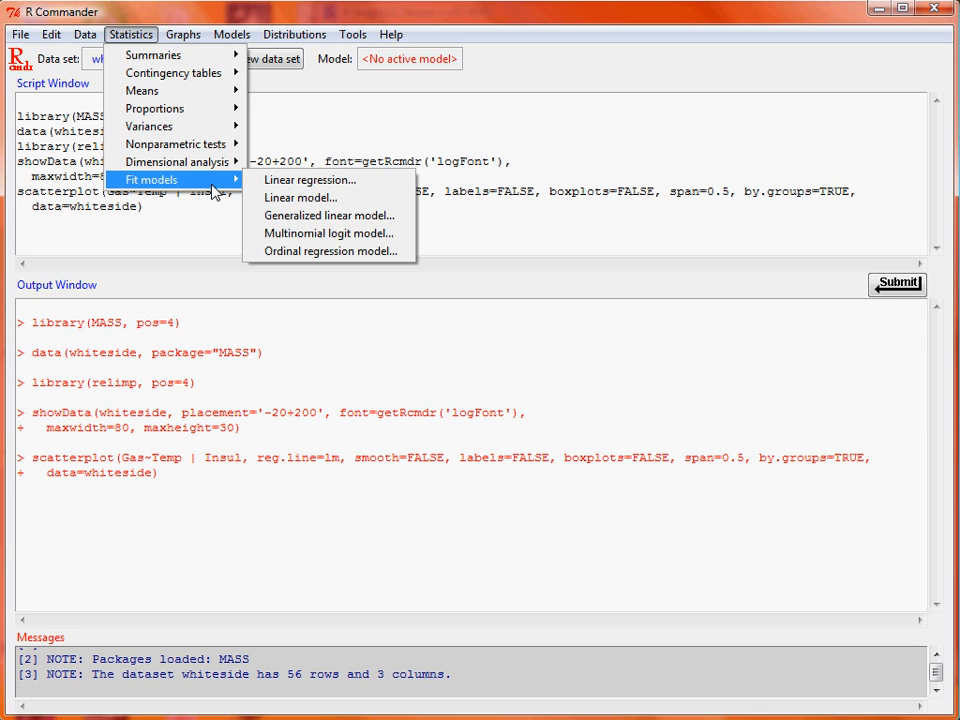
left_click(372, 184)
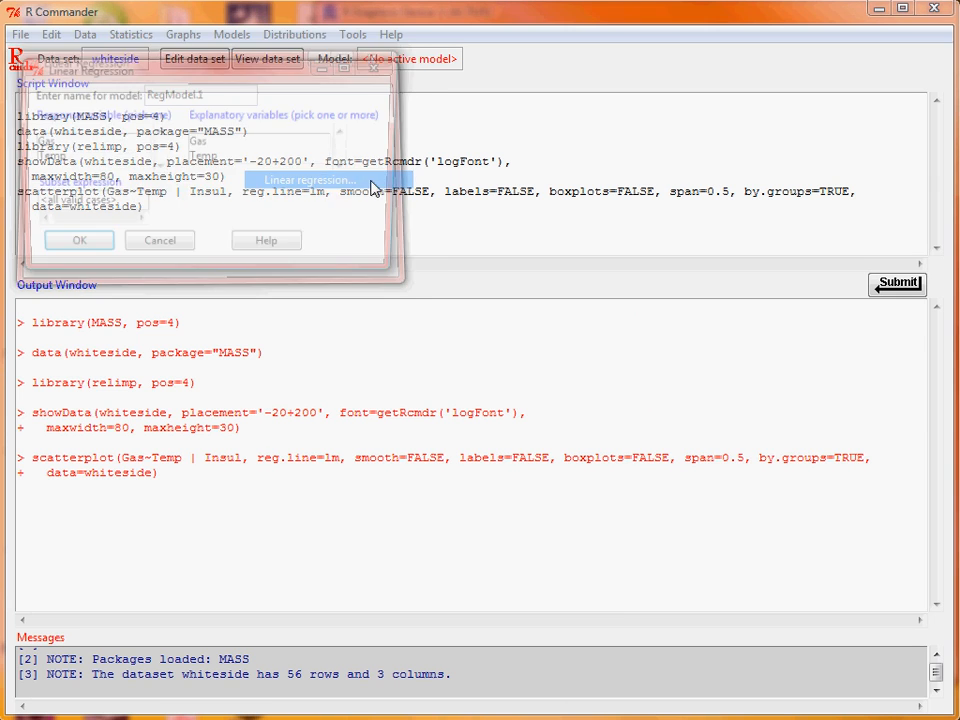
left_click_drag(338, 64, 456, 135)
left_click_drag(392, 164, 322, 170)
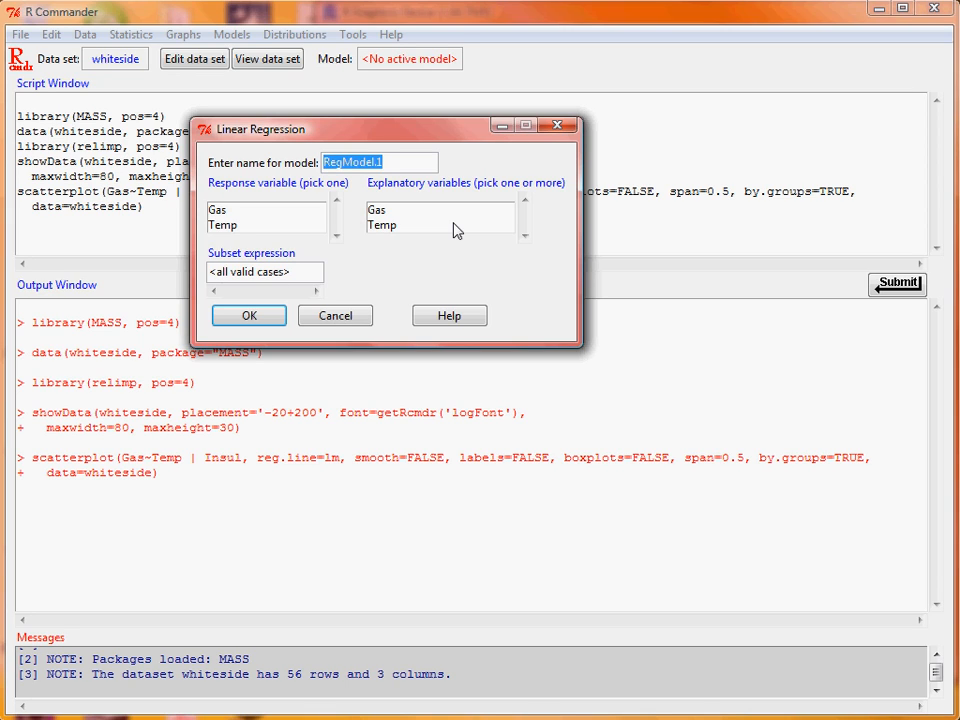
type("before")
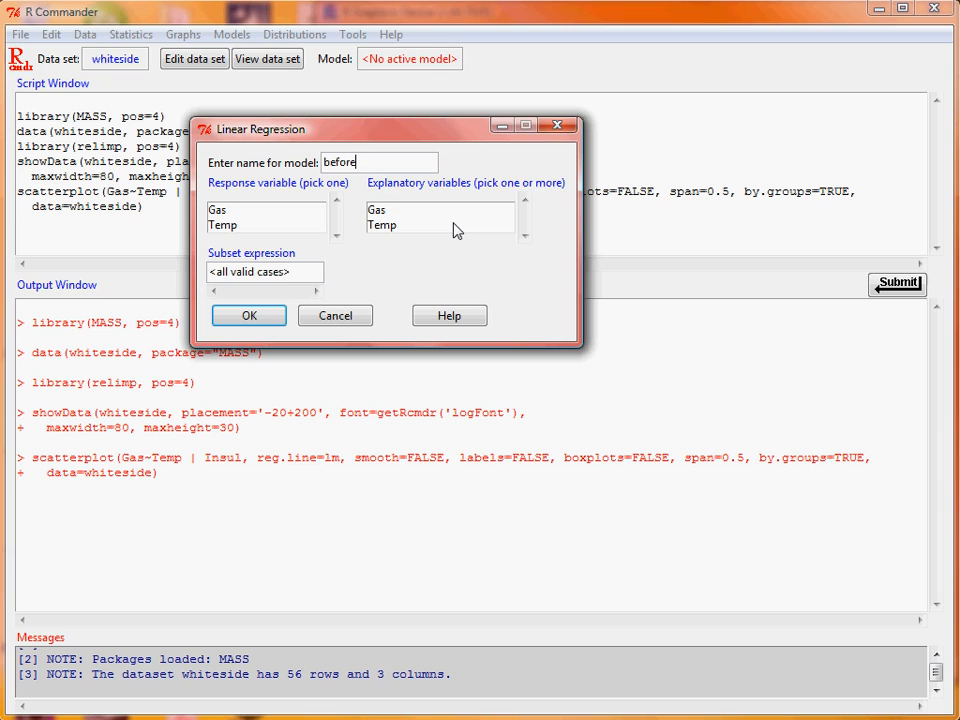
left_click(304, 212)
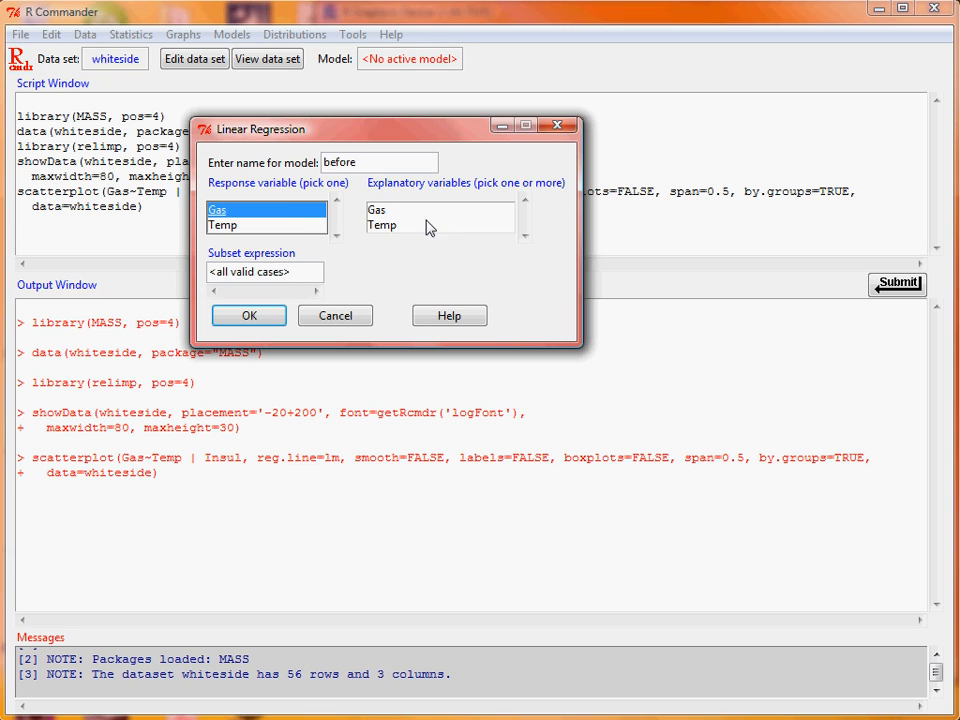
left_click(428, 226)
- Restrict the before regression to the subset Insul == "Before" and fit it
left_click_drag(306, 276, 185, 283)
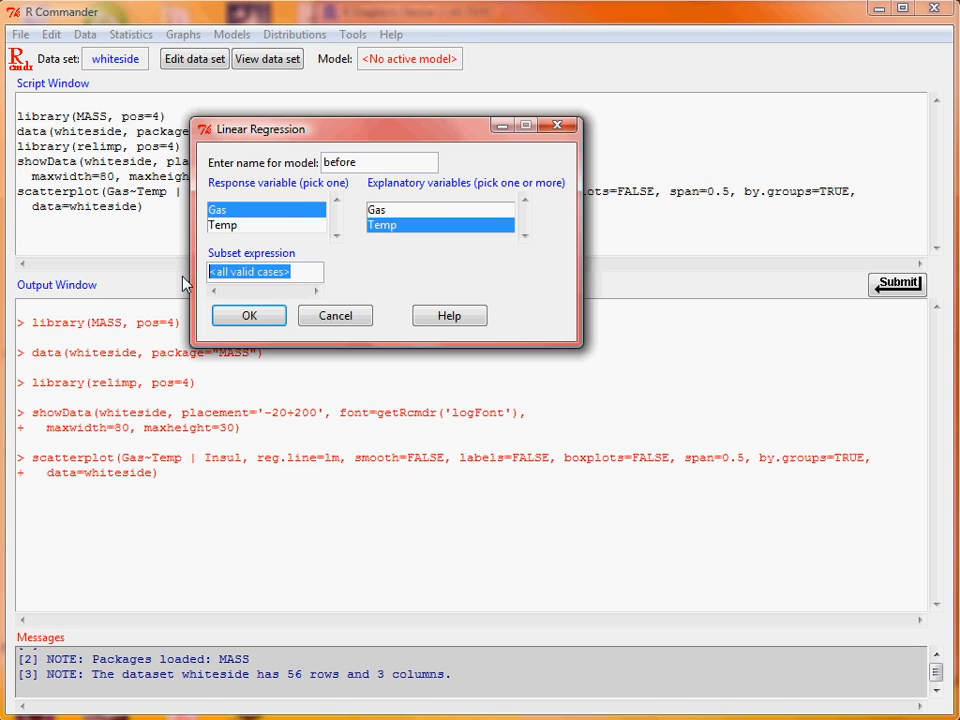
type("Insu")
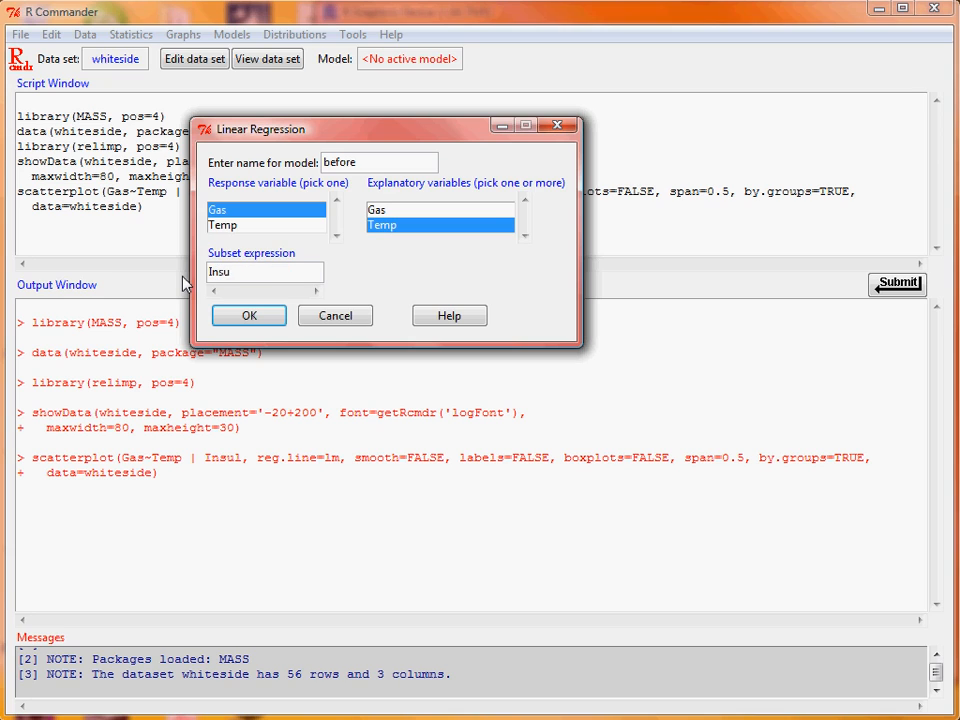
type("l == \"\"Before")
left_click(268, 318)
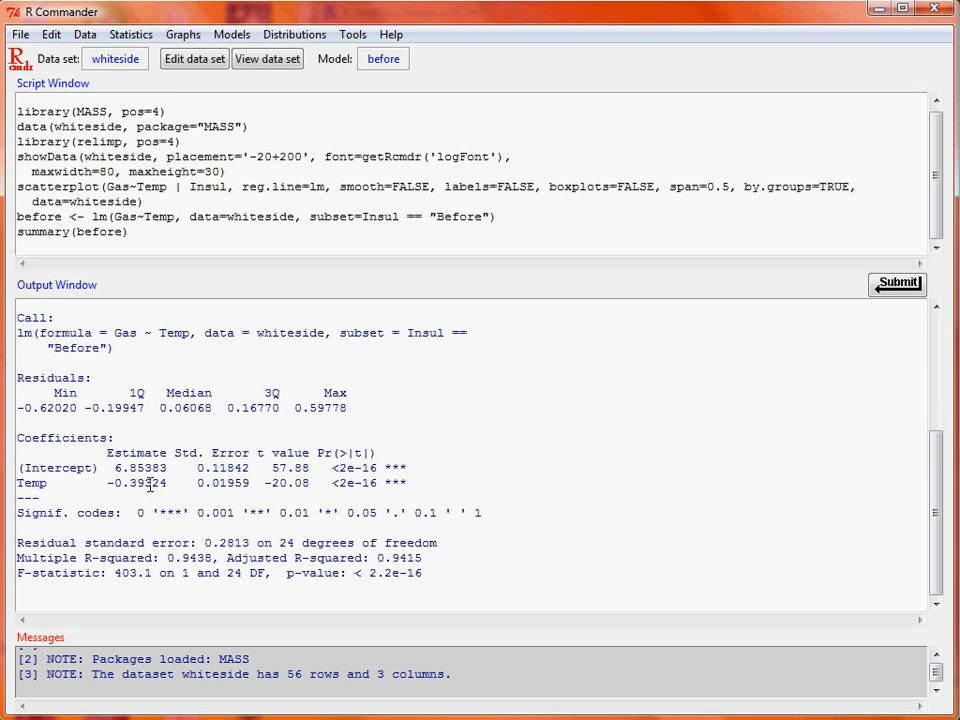
- Set up a second linear regression named after, with Gas as response and Temp as explanatory variable
left_click(135, 36)
mouse_move(222, 186)
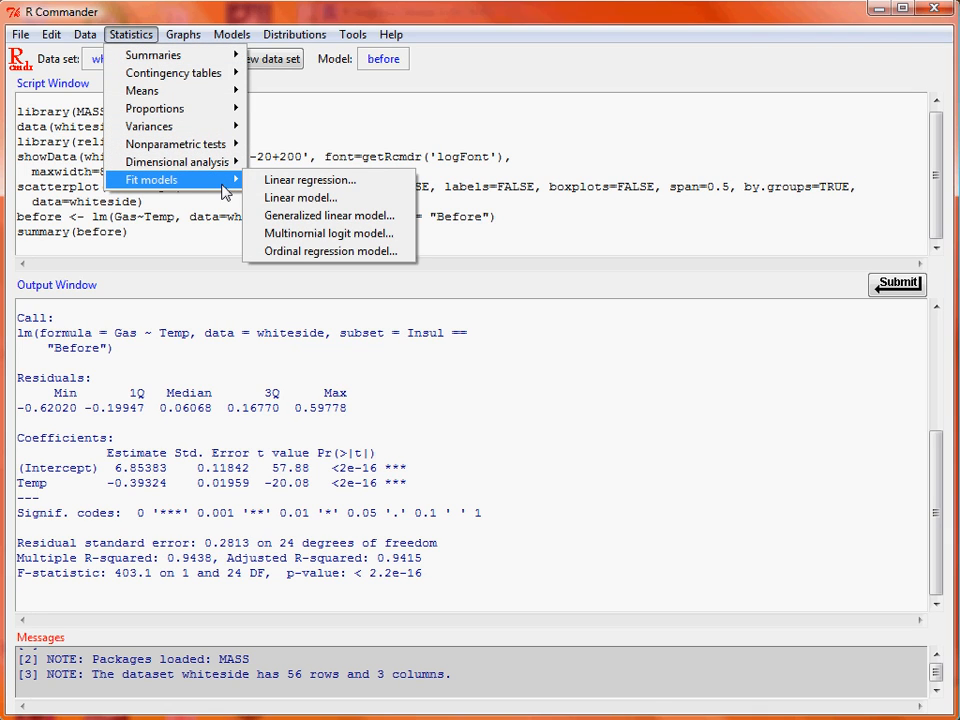
left_click(380, 186)
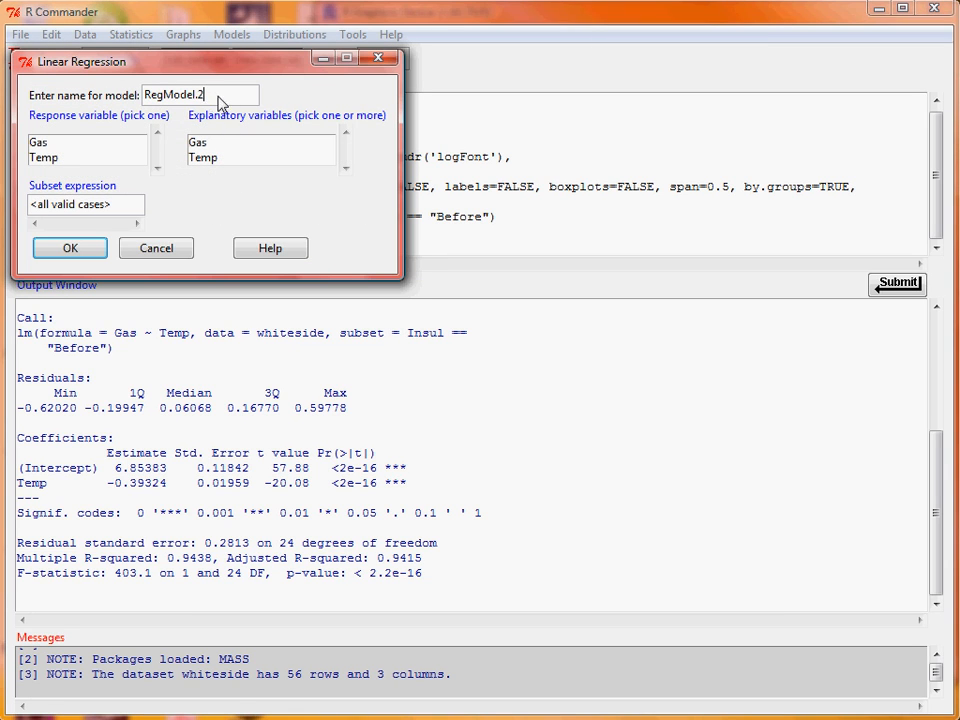
left_click_drag(220, 103, 101, 102)
type("after")
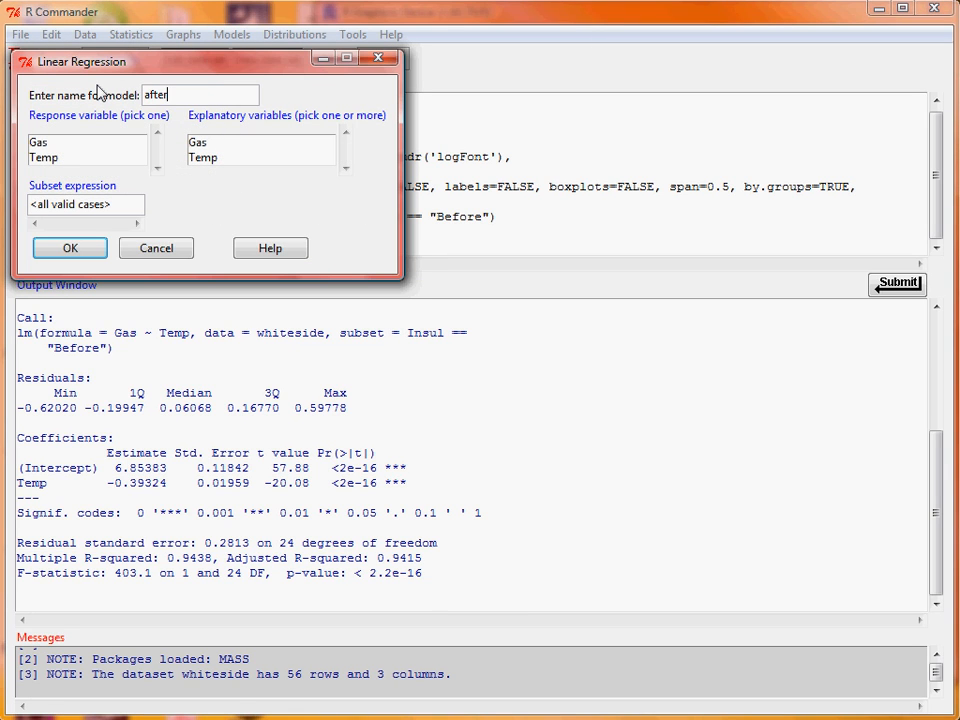
left_click(105, 144)
left_click(253, 162)
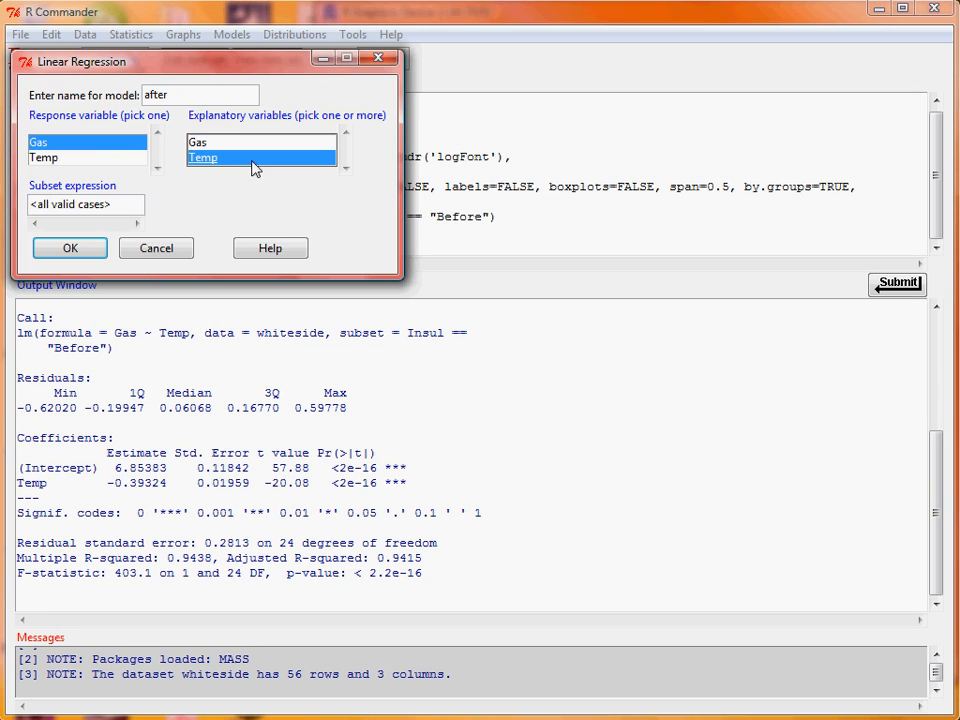
- Restrict the after regression to the subset Insul == "After" and fit it
left_click_drag(116, 205, 3, 202)
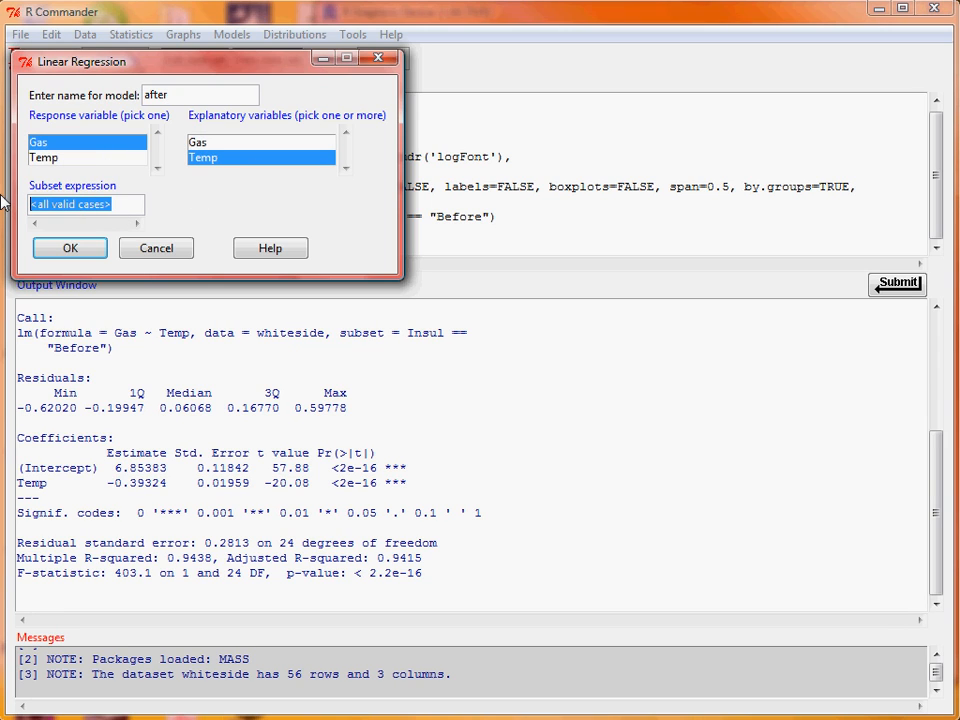
type("Insul == \"")
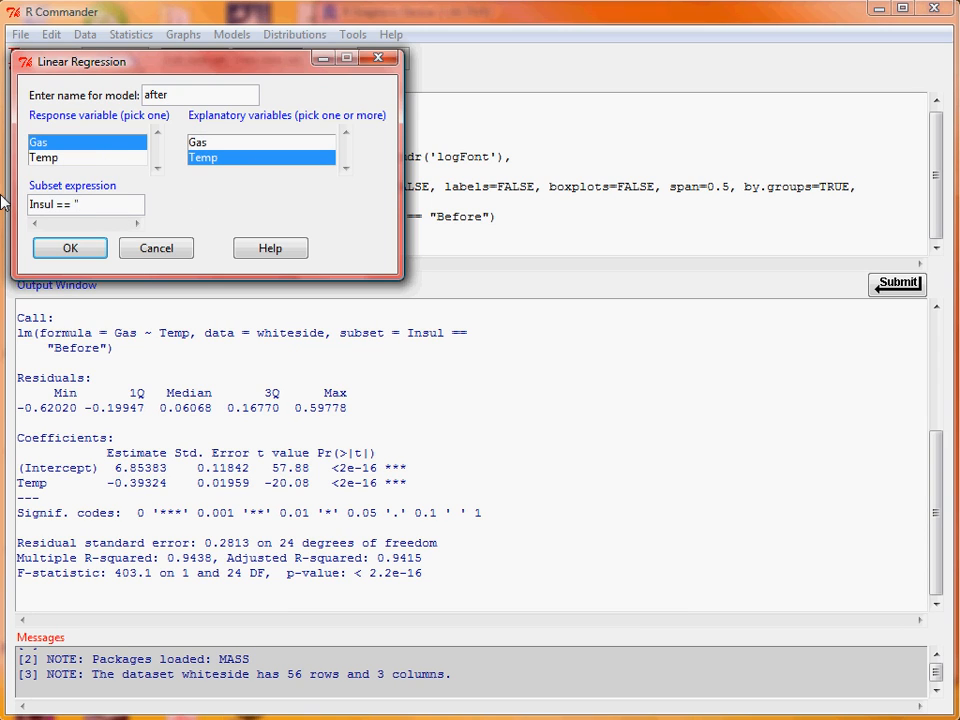
type("After\"")
left_click(70, 250)
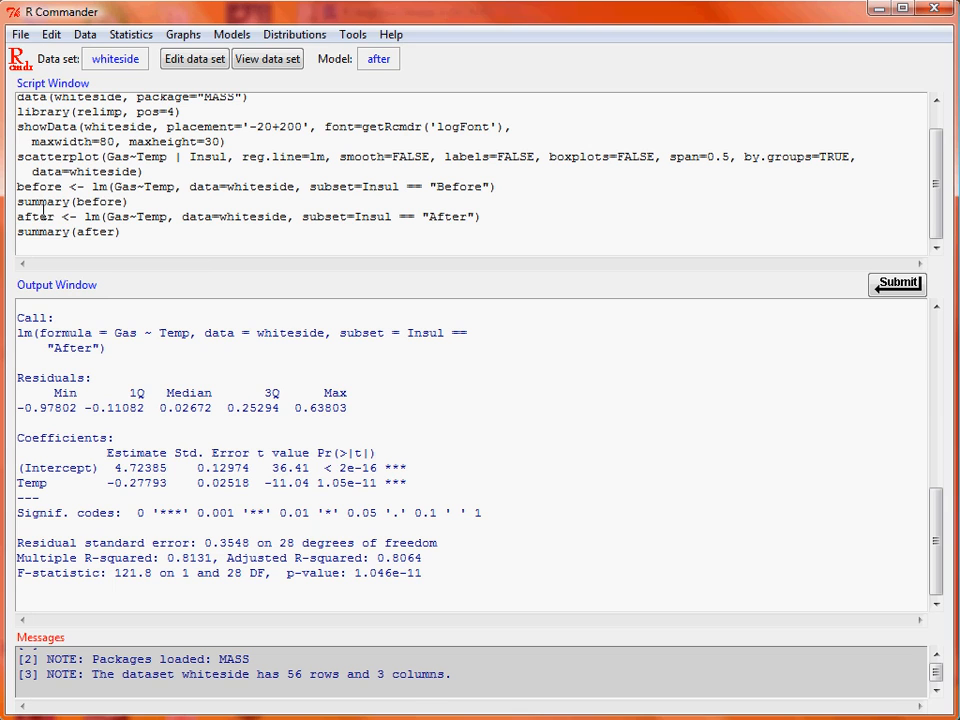
- Compare the intercept and Temp estimates in the before and after summaries, and check both fitted lines in the scatterplot
left_click(486, 484)
scroll(486, 484, "up", 7)
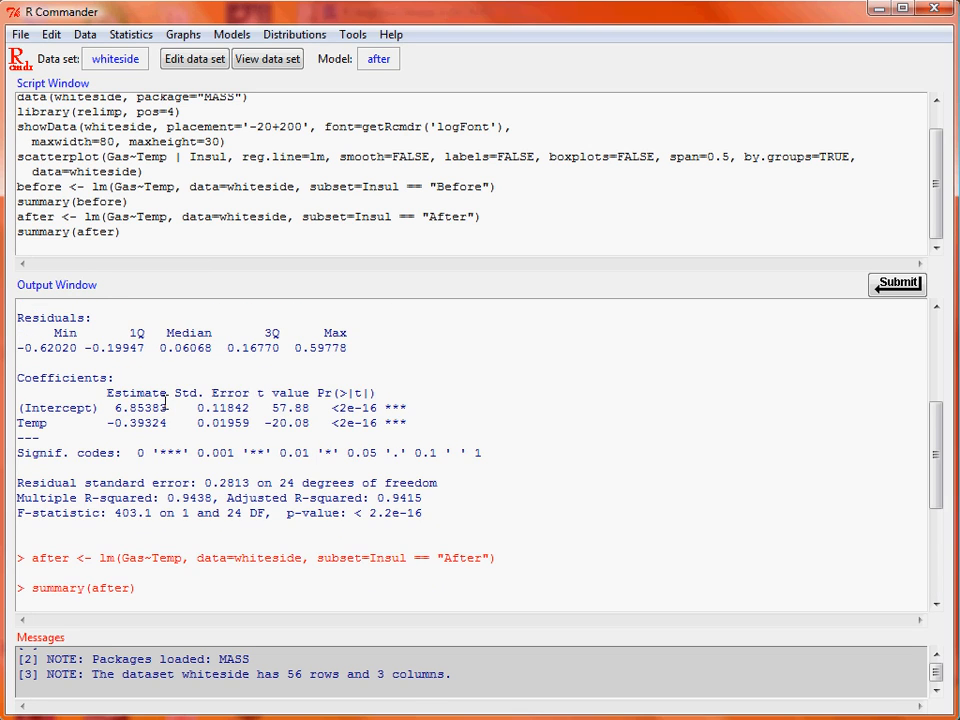
scroll(166, 403, "down", 3)
scroll(165, 385, "up", 2)
scroll(163, 367, "down", 1)
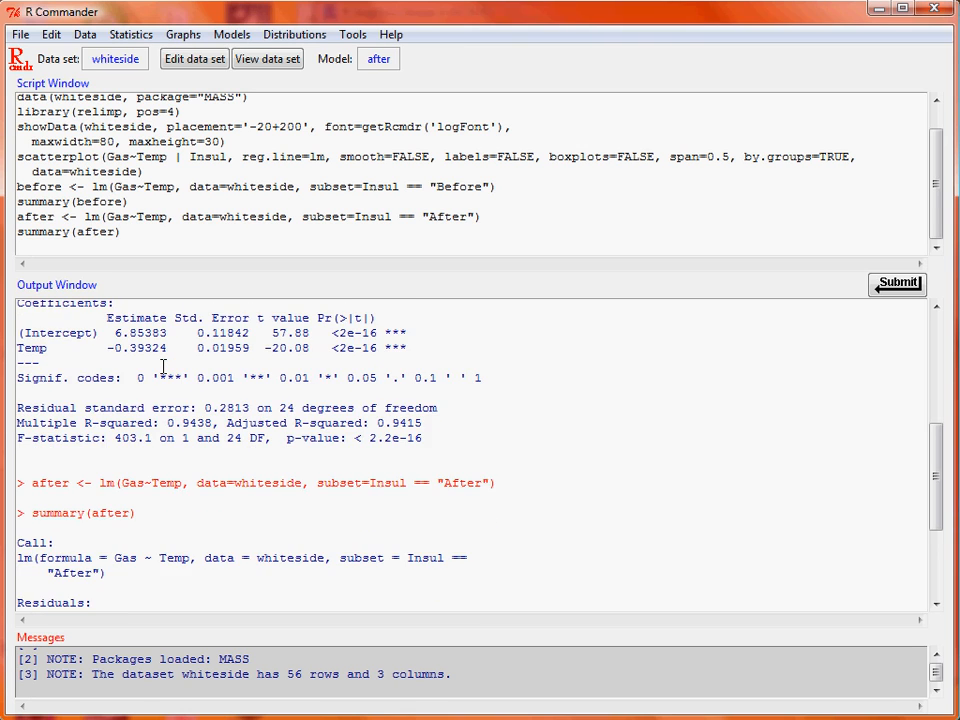
scroll(163, 367, "down", 1)
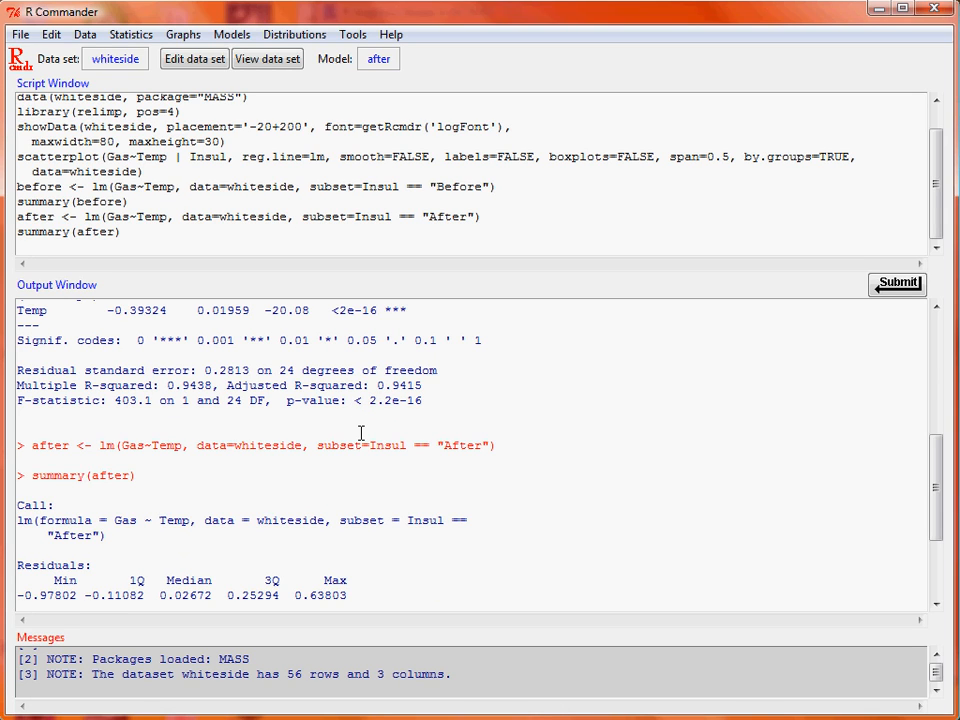
scroll(361, 432, "up", 3)
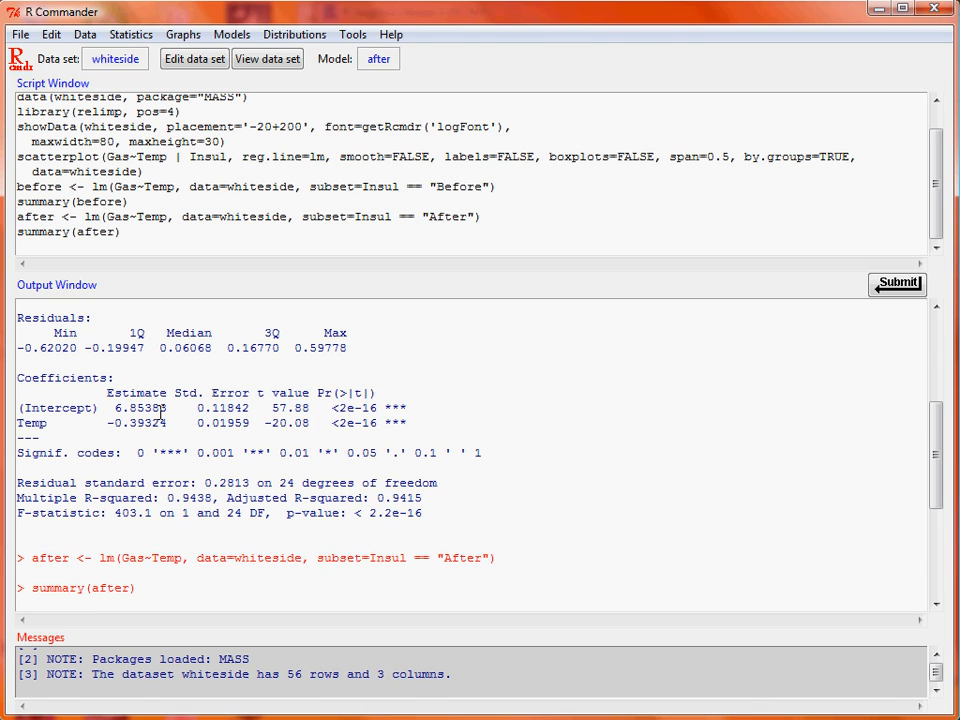
scroll(161, 413, "down", 6)
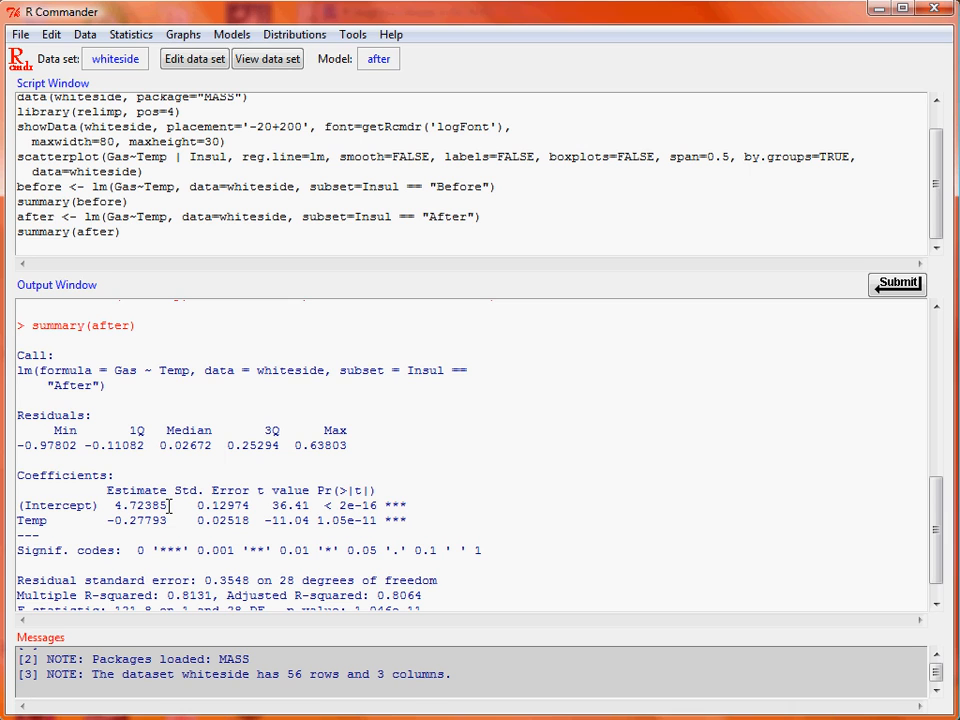
scroll(146, 535, "up", 2)
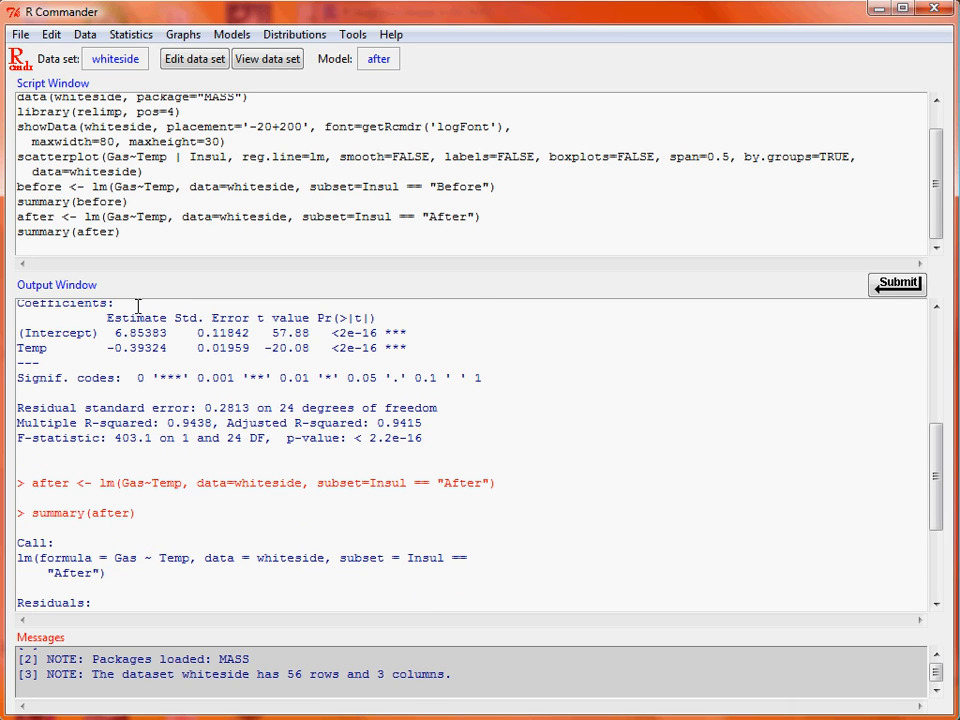
scroll(150, 465, "down", 1)
scroll(150, 465, "down", 2)
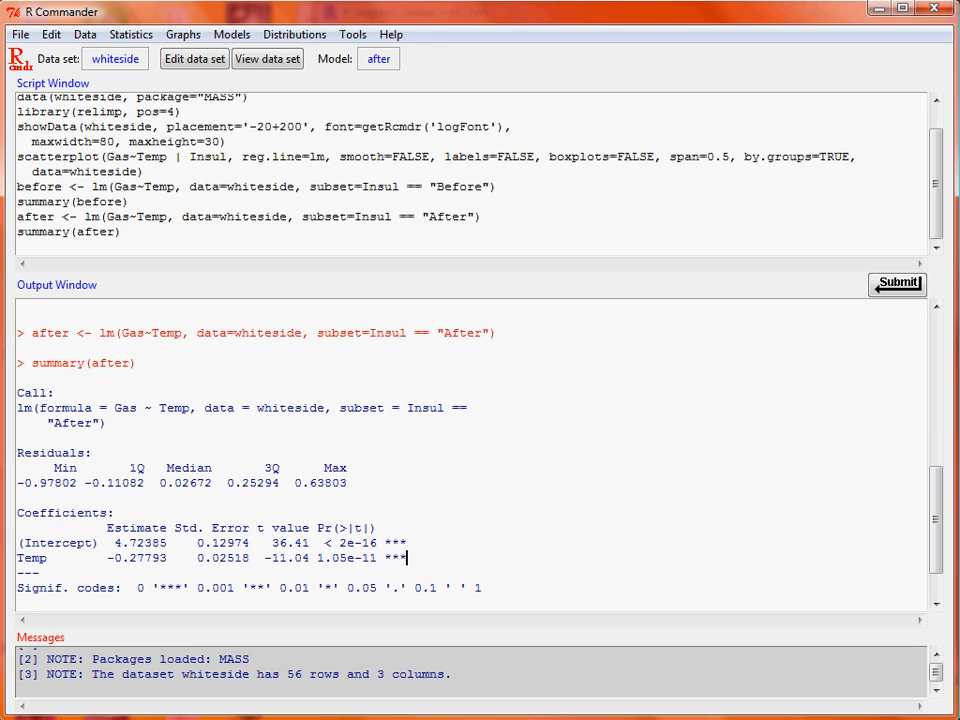
key("alt+Tab")
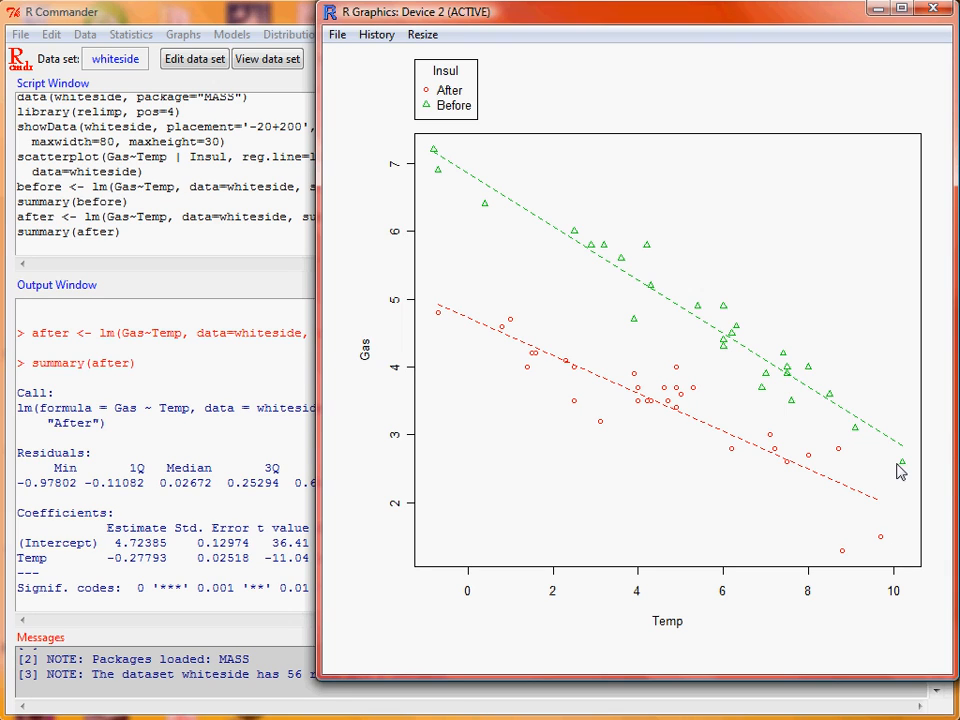
left_click(270, 22)
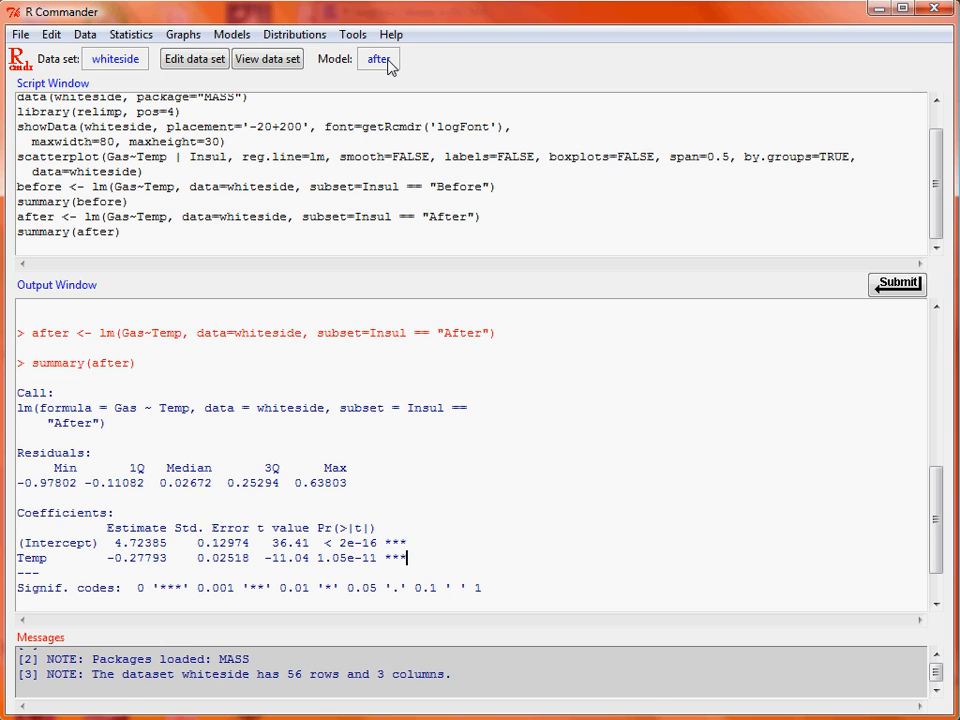
- Generate the basic diagnostic plots for the after model and return to the R Commander window
left_click(231, 35)
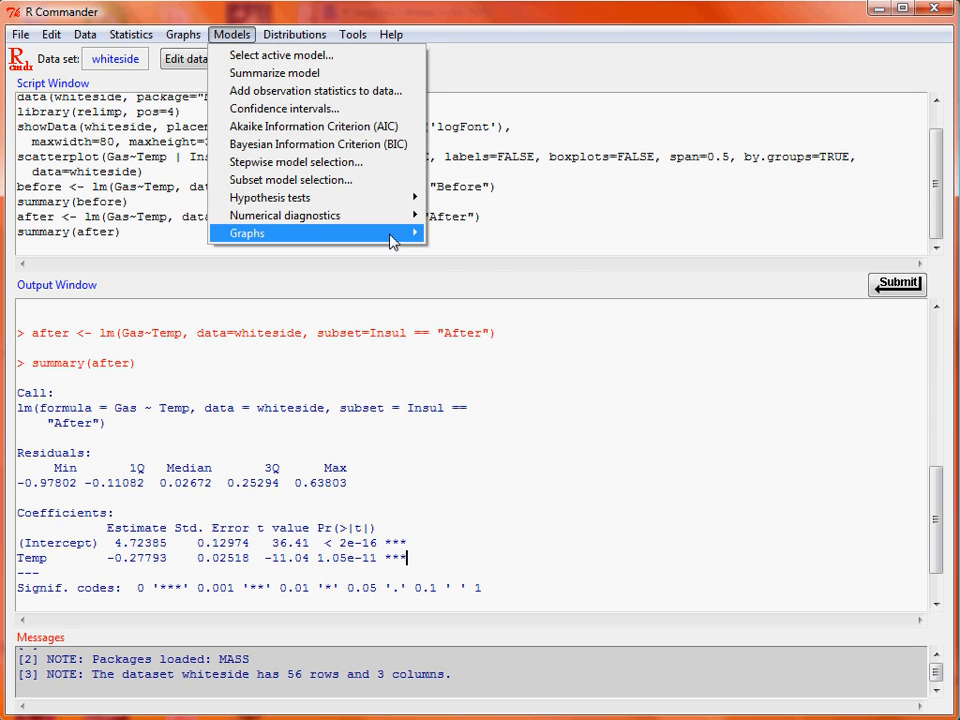
mouse_move(392, 236)
left_click(537, 238)
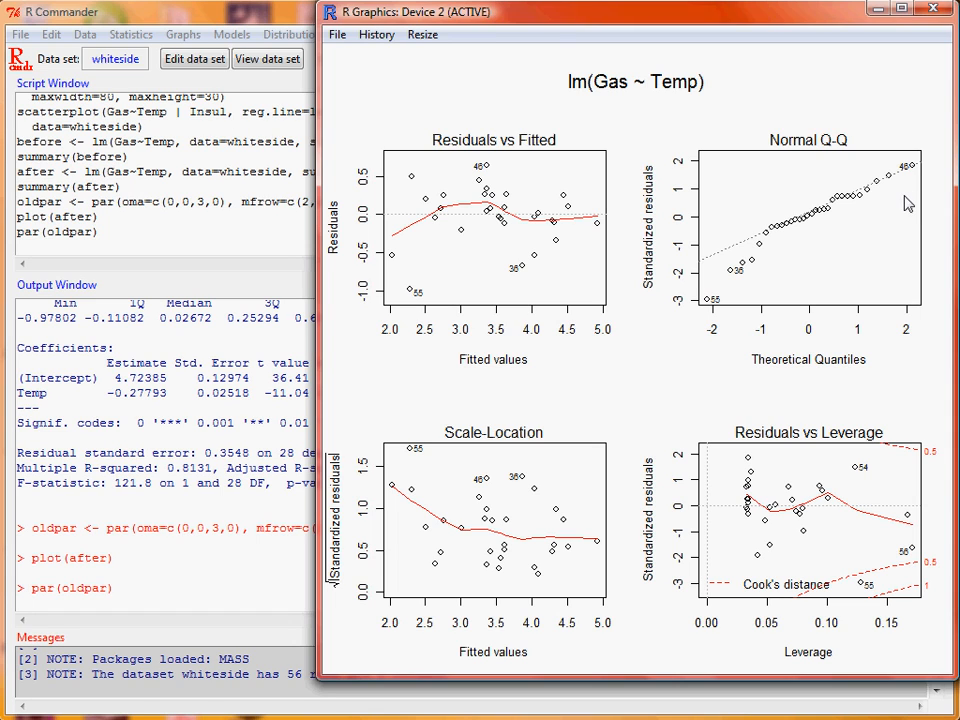
left_click(243, 20)
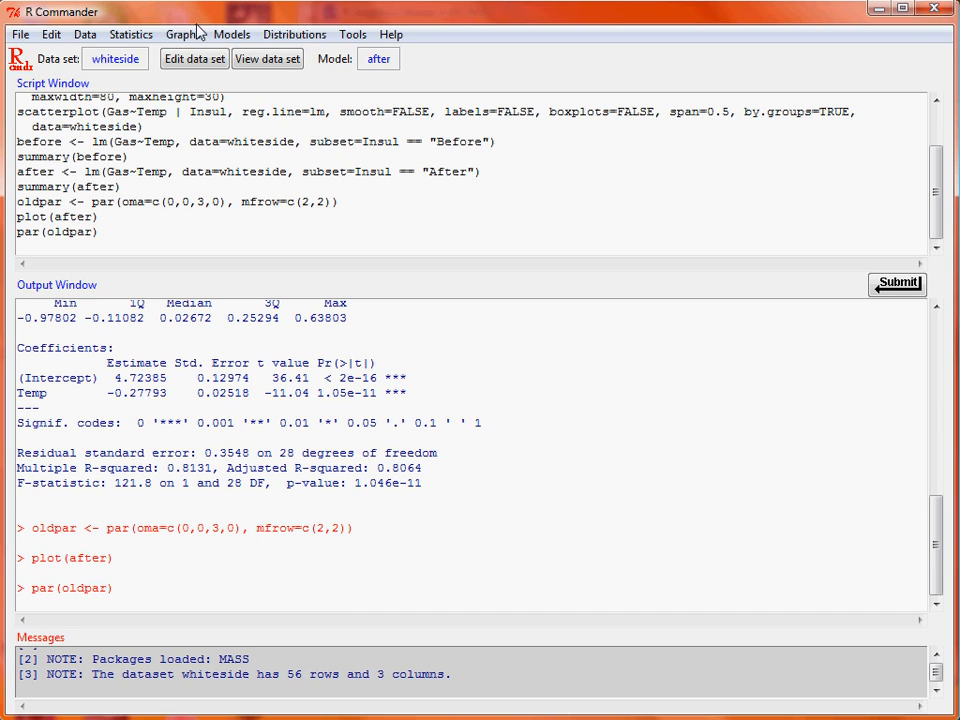
- Start a general linear model named gas1 and clear its subset expression so that all cases are included
left_click(131, 35)
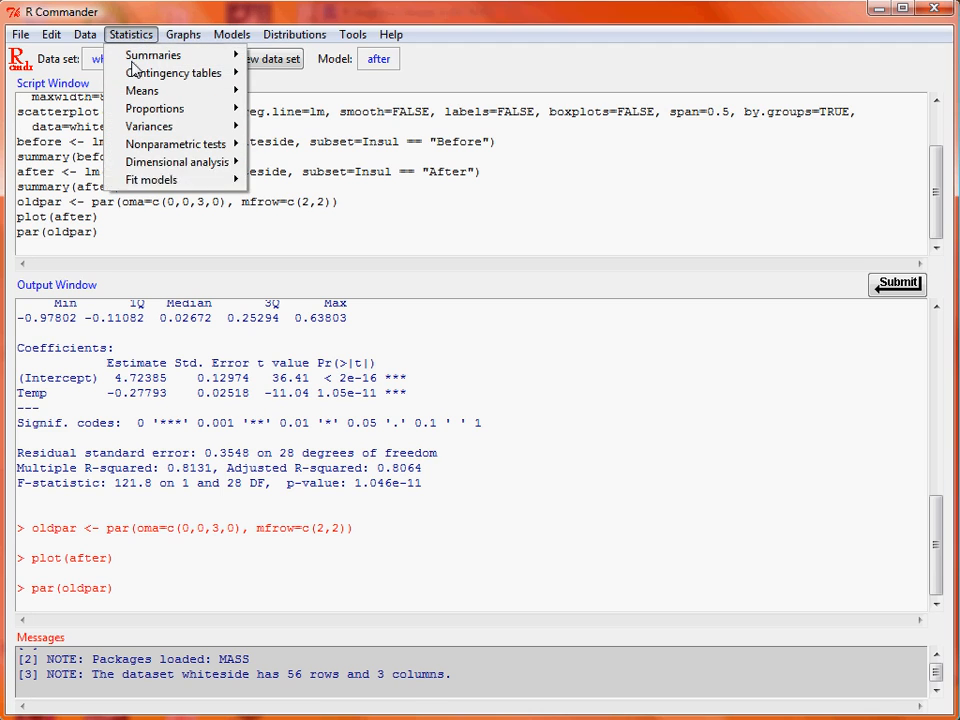
mouse_move(213, 181)
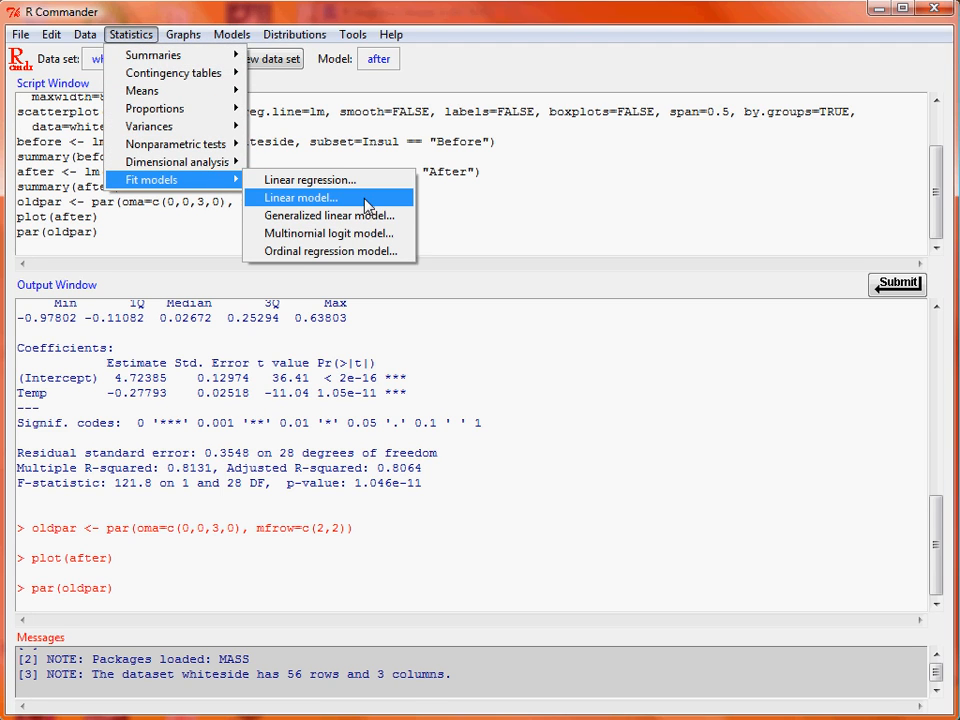
left_click(300, 198)
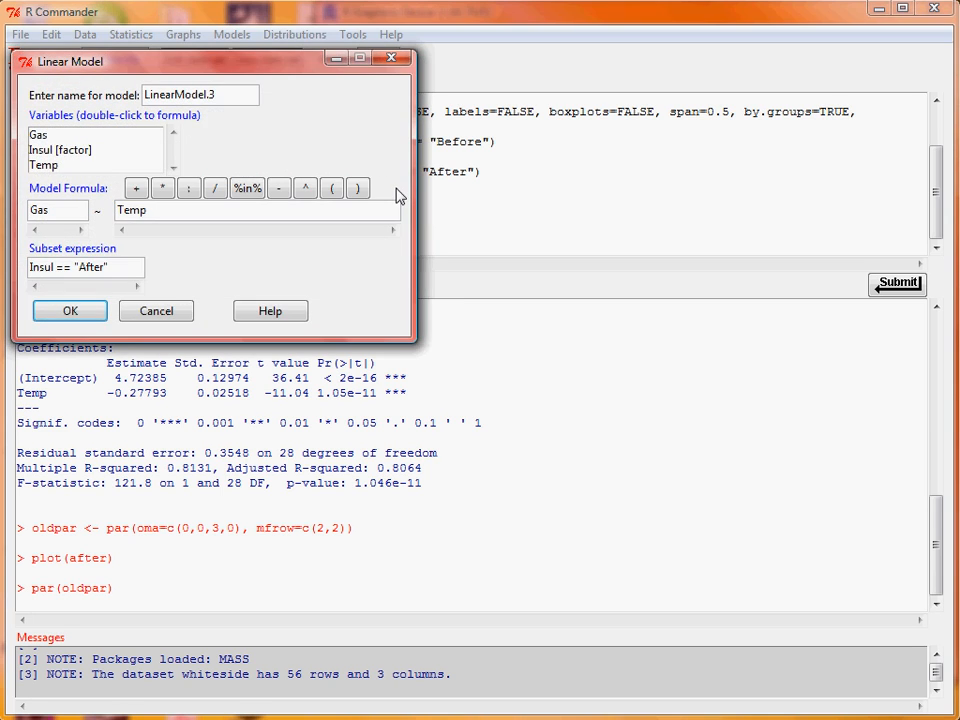
left_click_drag(242, 97, 130, 90)
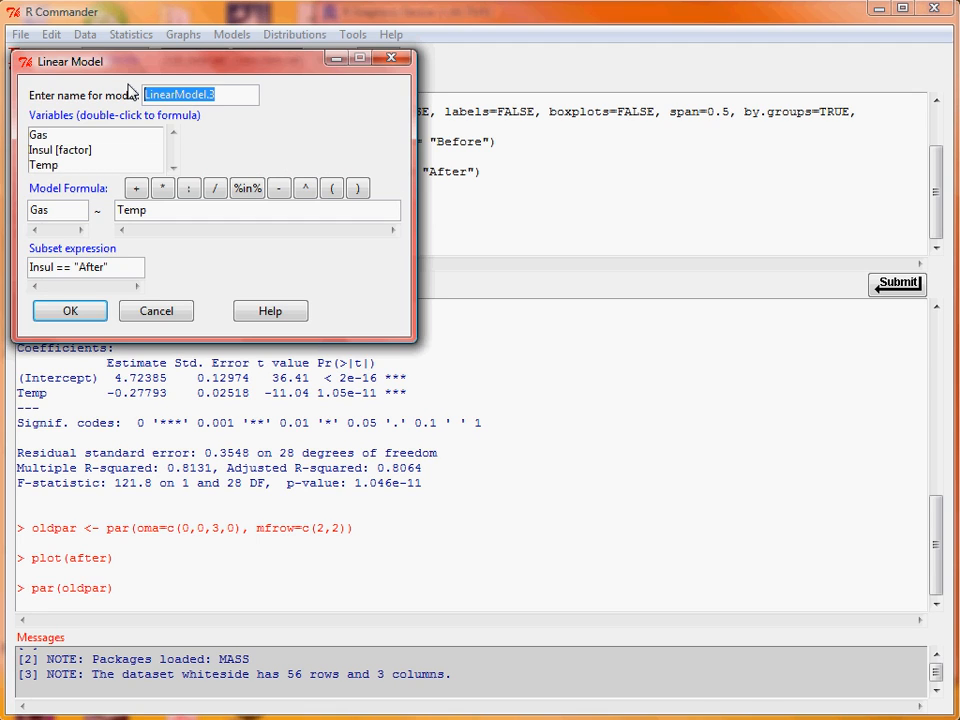
type("gas1")
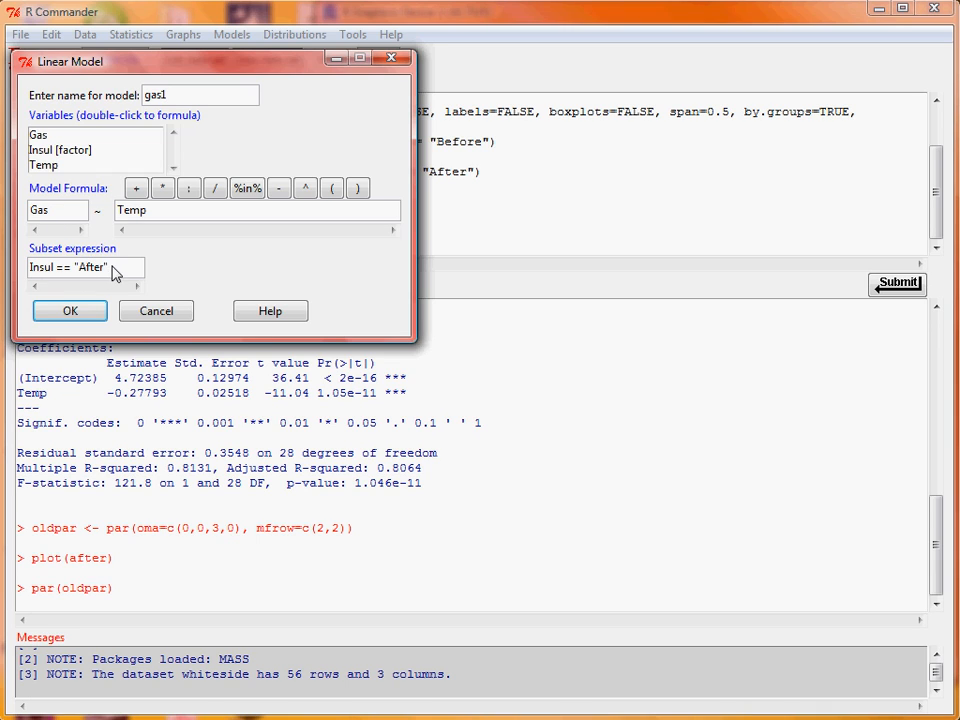
left_click_drag(115, 273, 5, 275)
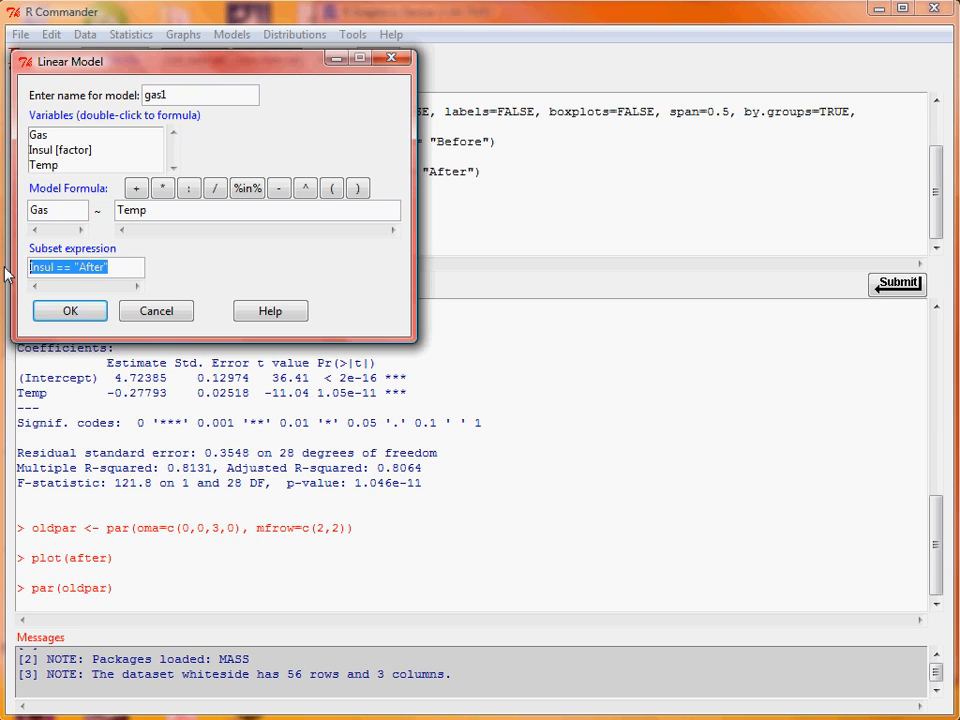
key("Delete")
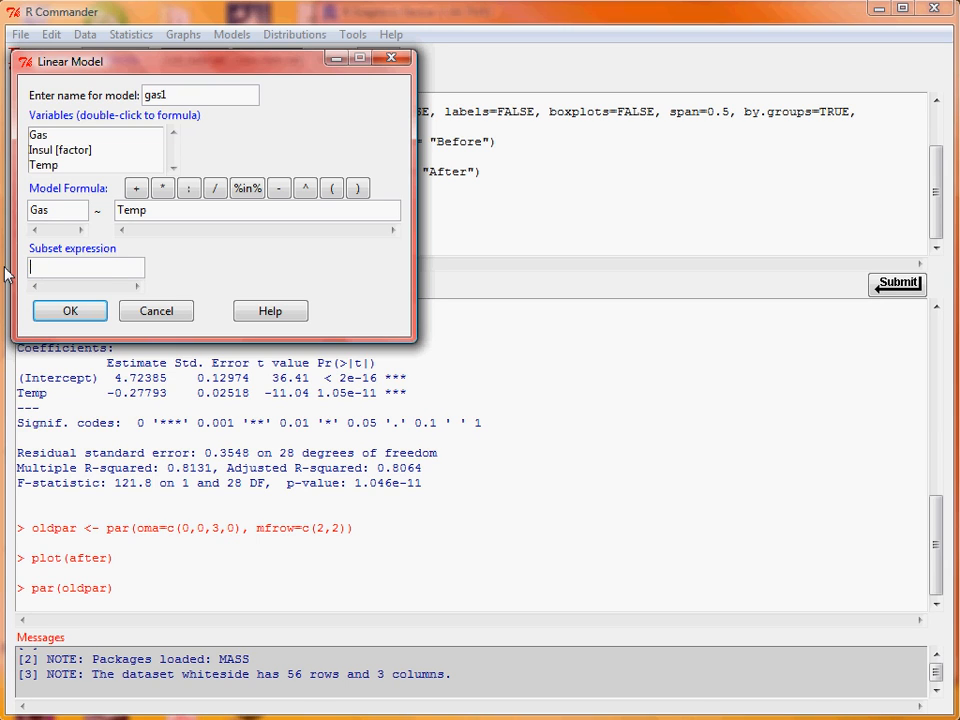
- Complete the gas1 formula as Gas ~ Insul + Temp and fit the model on all cases
left_click(122, 214)
type("Insukl +")
key("Delete")
key("End")
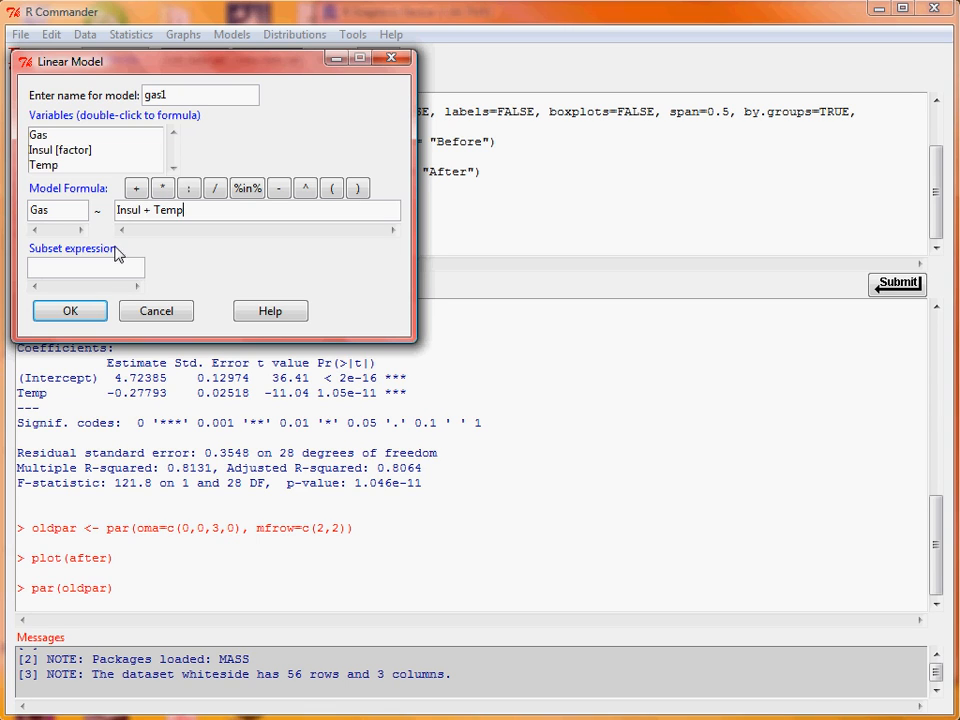
left_click(92, 316)
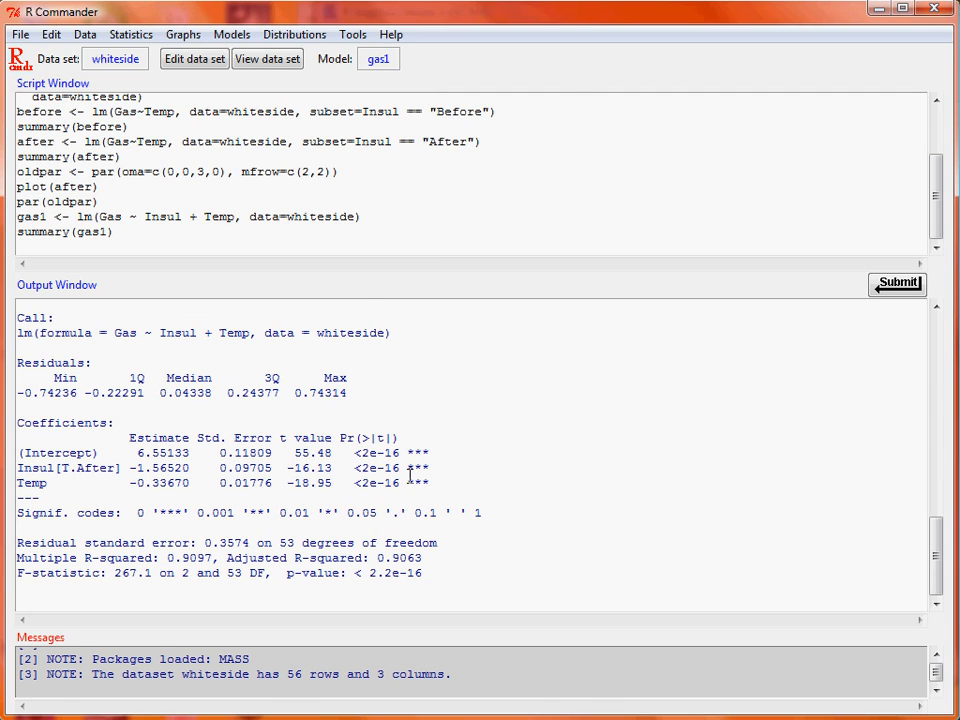
- Fit another linear model named gas2 on all valid cases with the interaction formula Gas ~ Insul + Temp + Insul:Temp
left_click(145, 37)
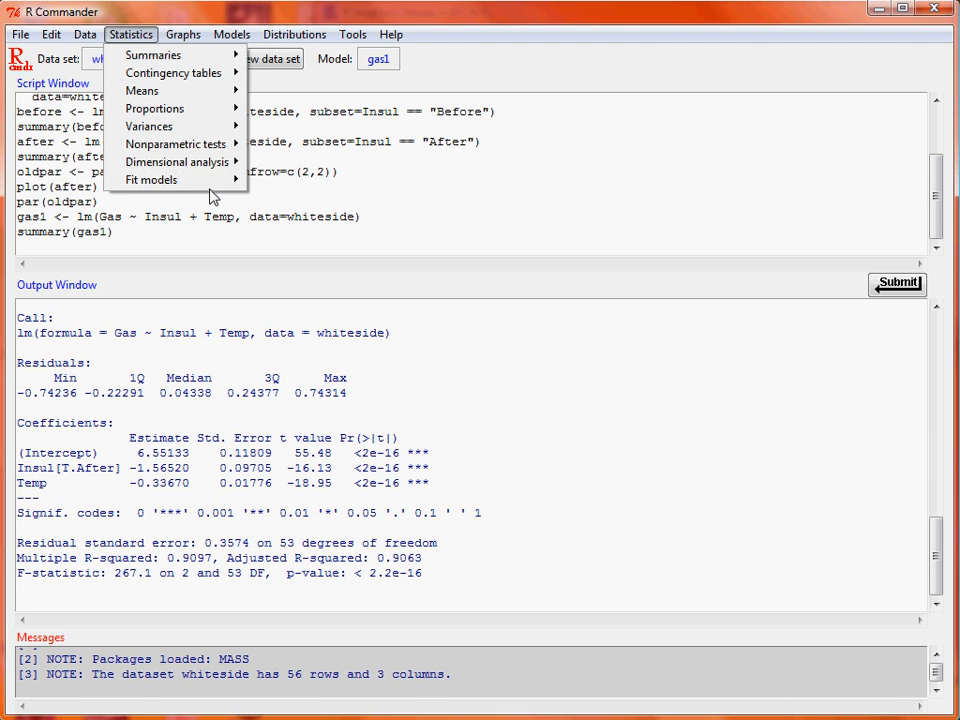
mouse_move(165, 179)
left_click(320, 197)
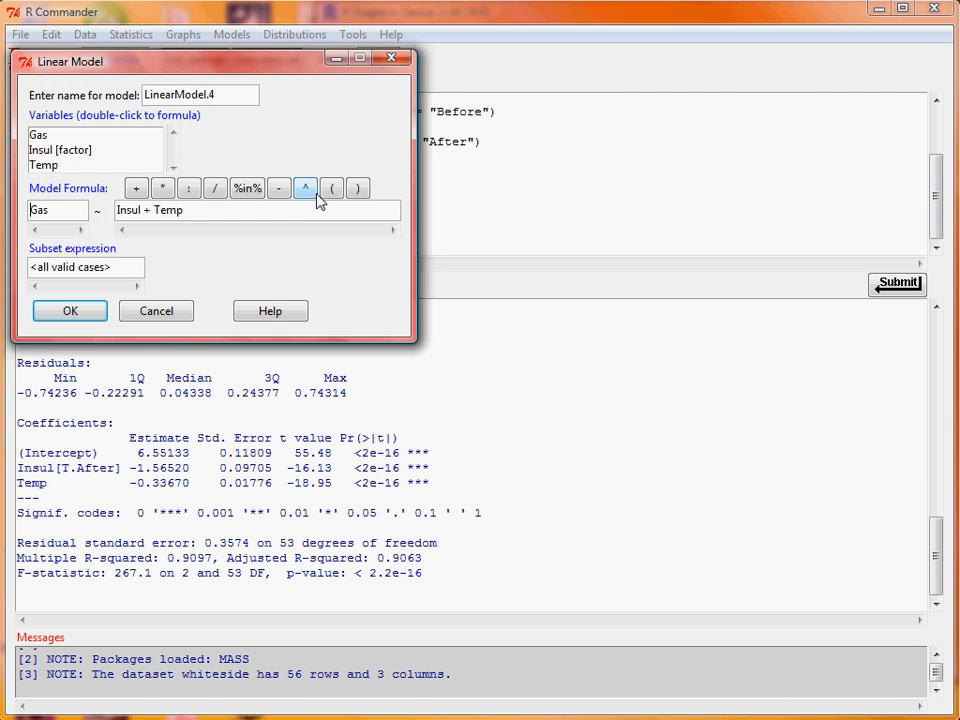
left_click(207, 216)
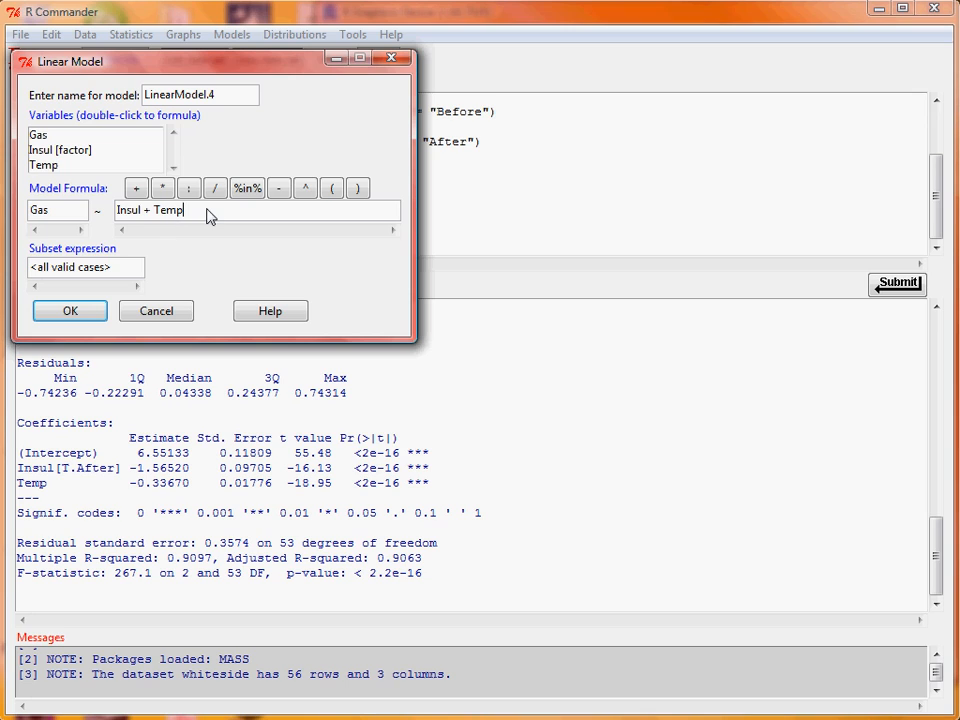
type("+ Insul:Temp")
left_click_drag(238, 95, 118, 100)
type("gas2")
left_click(85, 314)
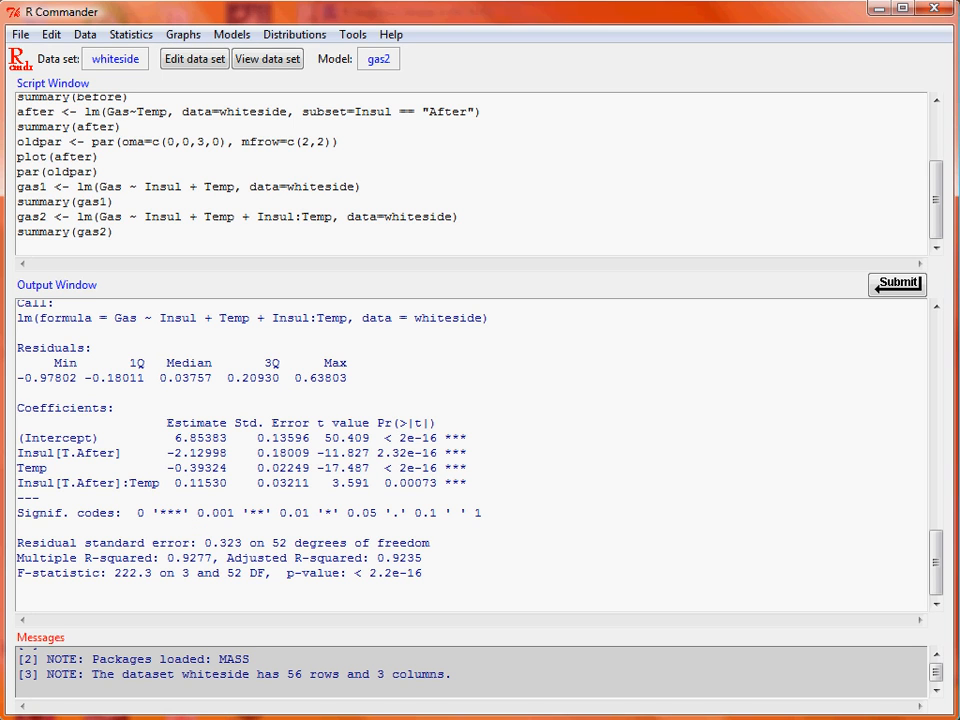
- Run a two-model comparison hypothesis test with gas2 as the first model and gas1 as the second
mouse_move(934, 568)
left_mouse_down()
mouse_move(930, 385)
mouse_move(934, 576)
left_mouse_up()
left_click(287, 453)
left_click(214, 37)
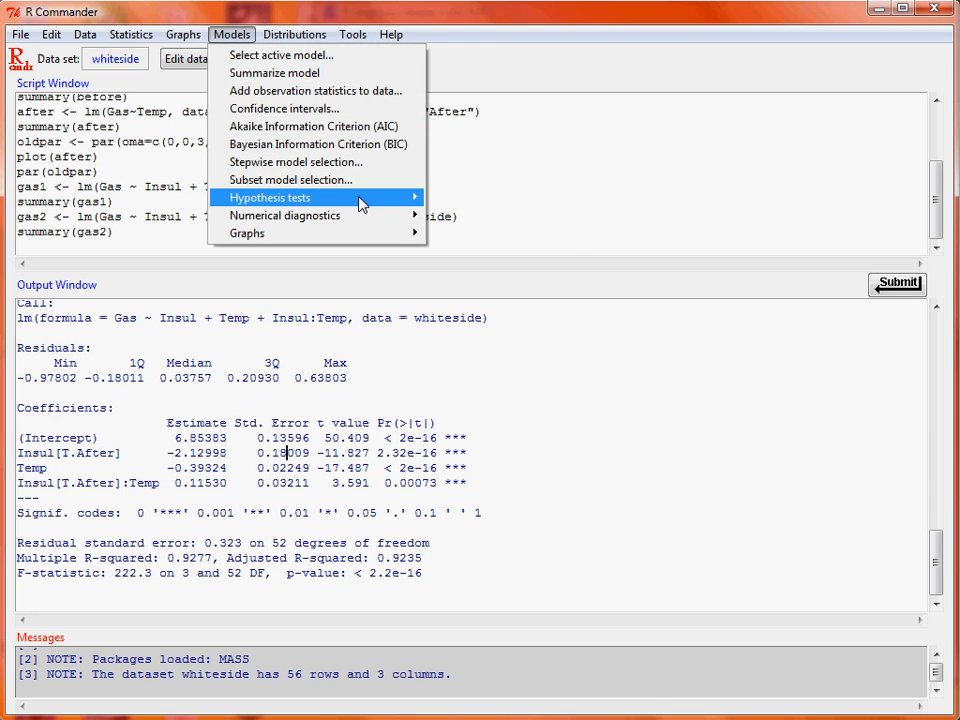
mouse_move(361, 204)
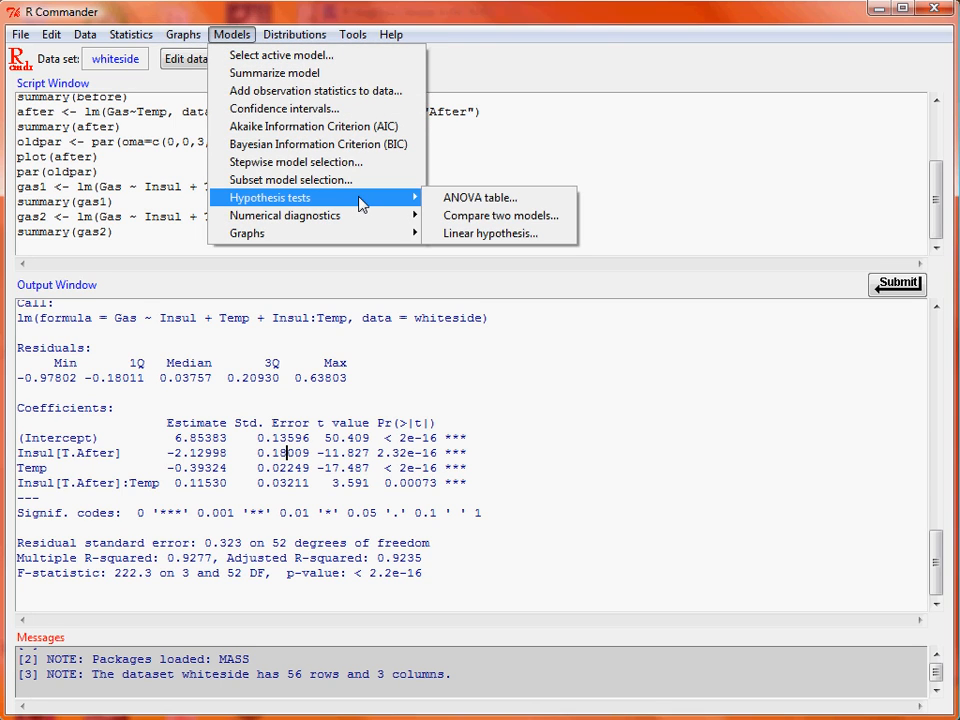
left_click(553, 224)
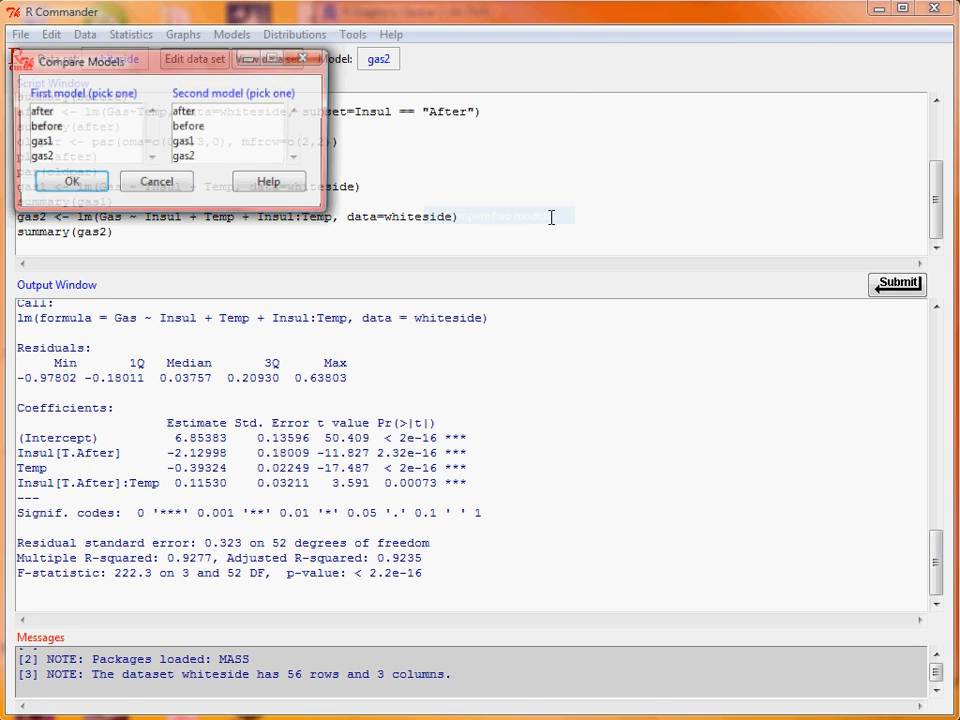
left_click(104, 156)
left_click(227, 142)
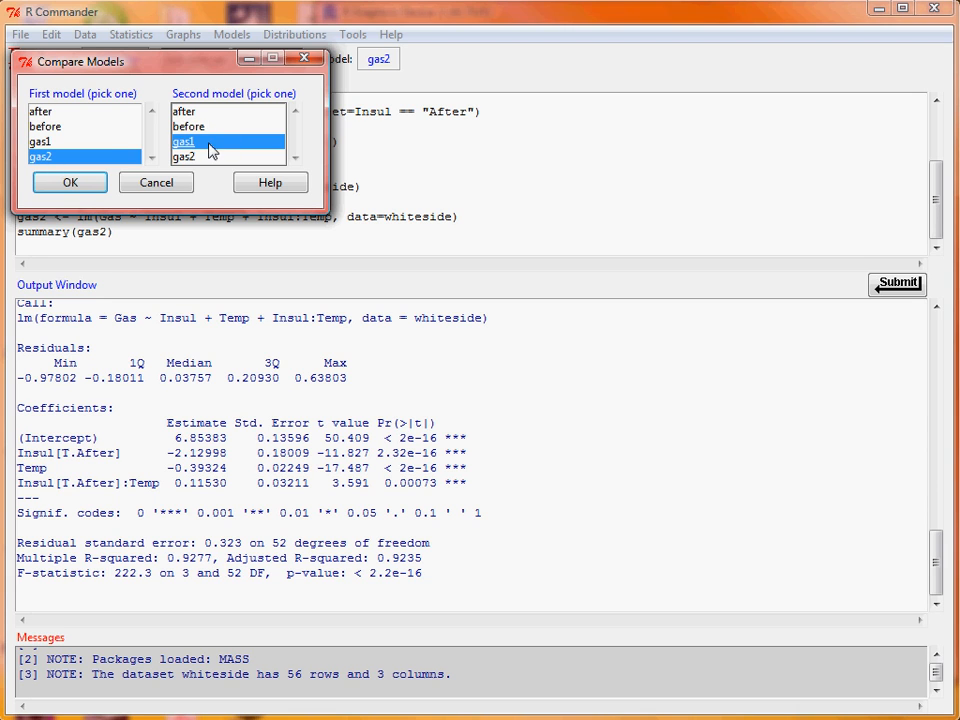
left_click(79, 187)
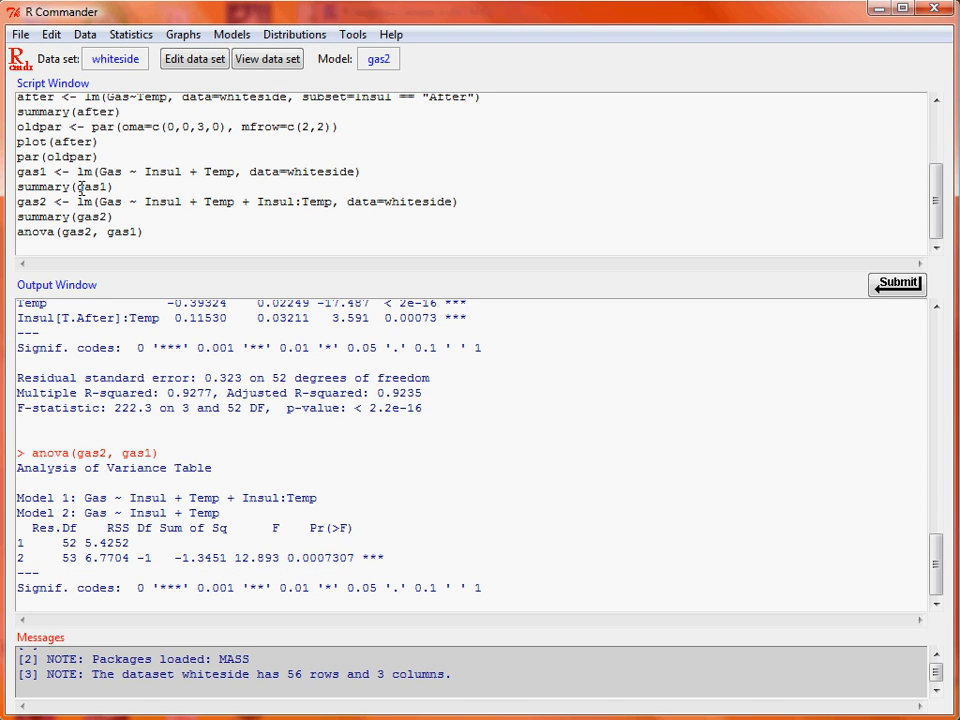